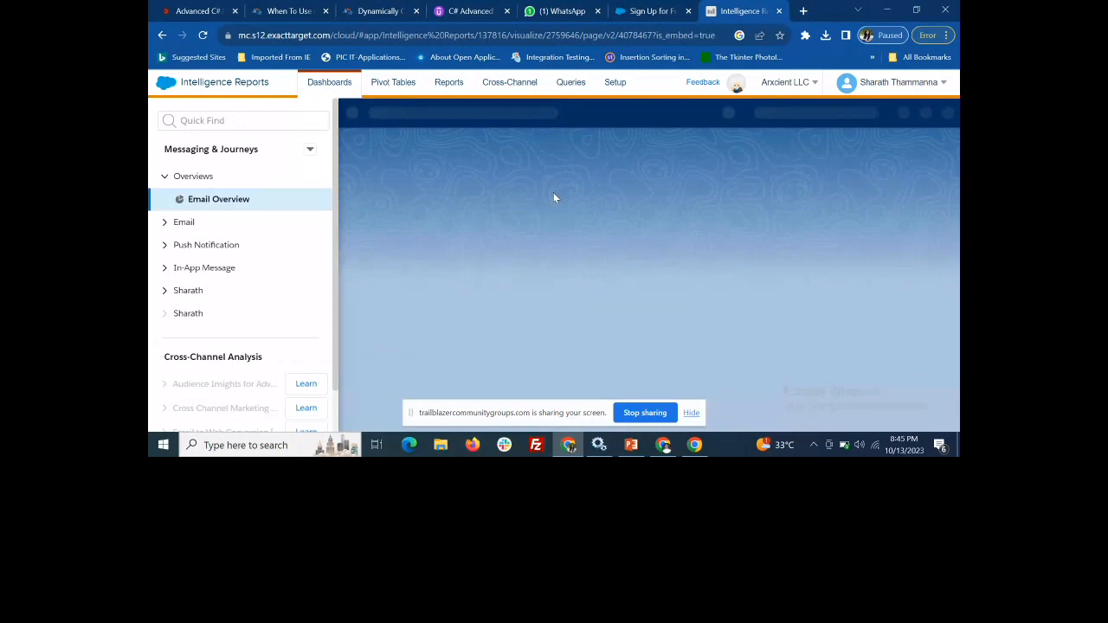
# Look over the Pivot Tables and Reports pages of Intelligence Reports, returning to the Dashboards area
pyautogui.click(404, 87)
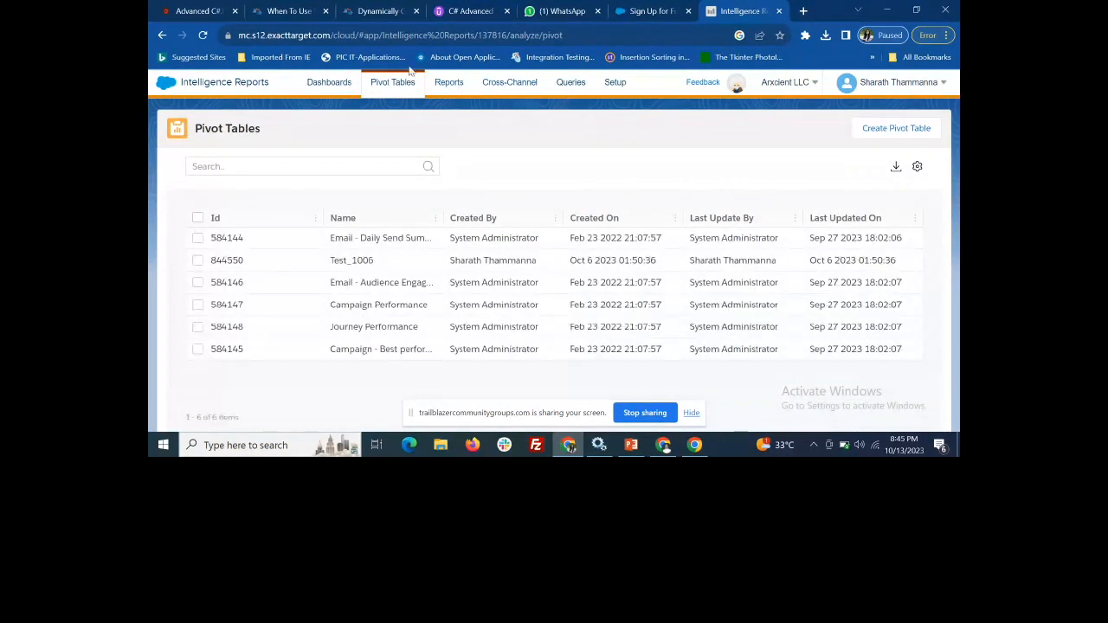
pyautogui.click(332, 89)
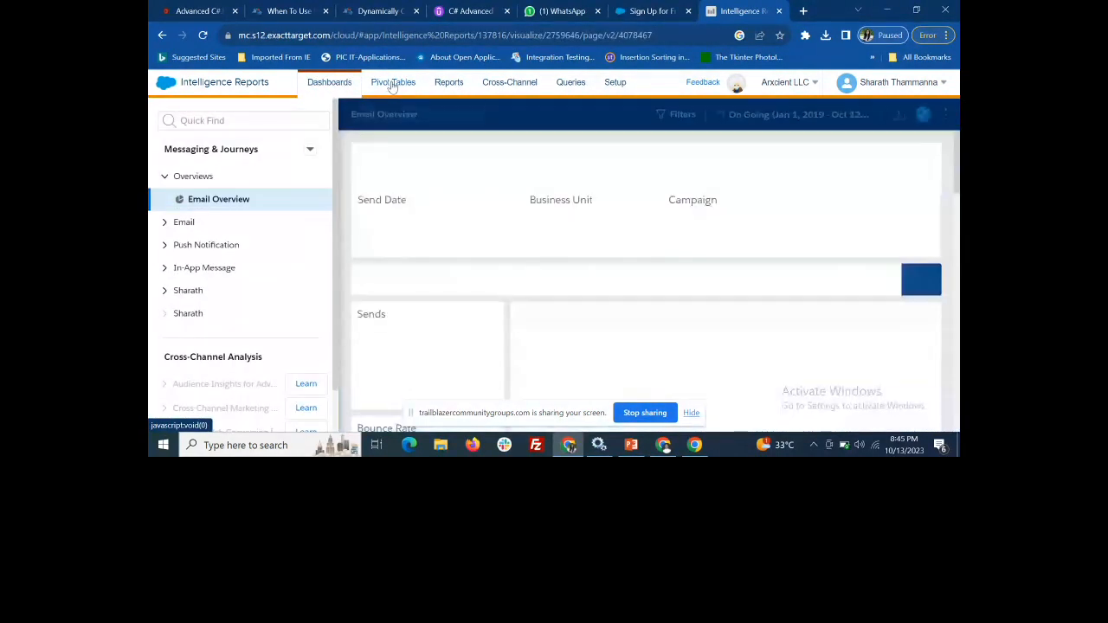
pyautogui.click(443, 83)
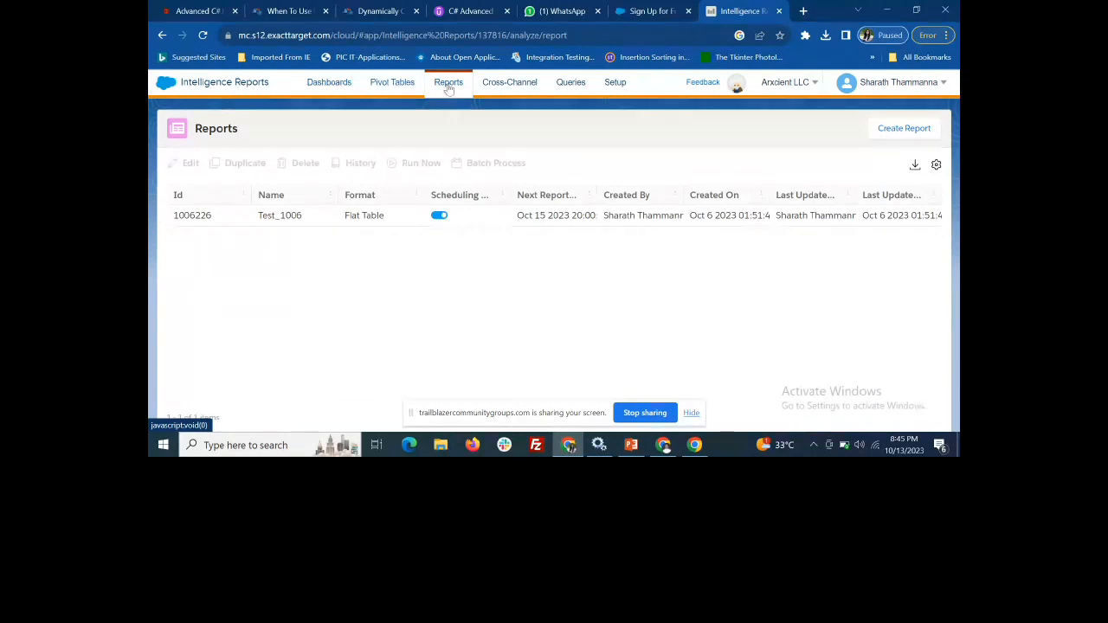
pyautogui.click(338, 90)
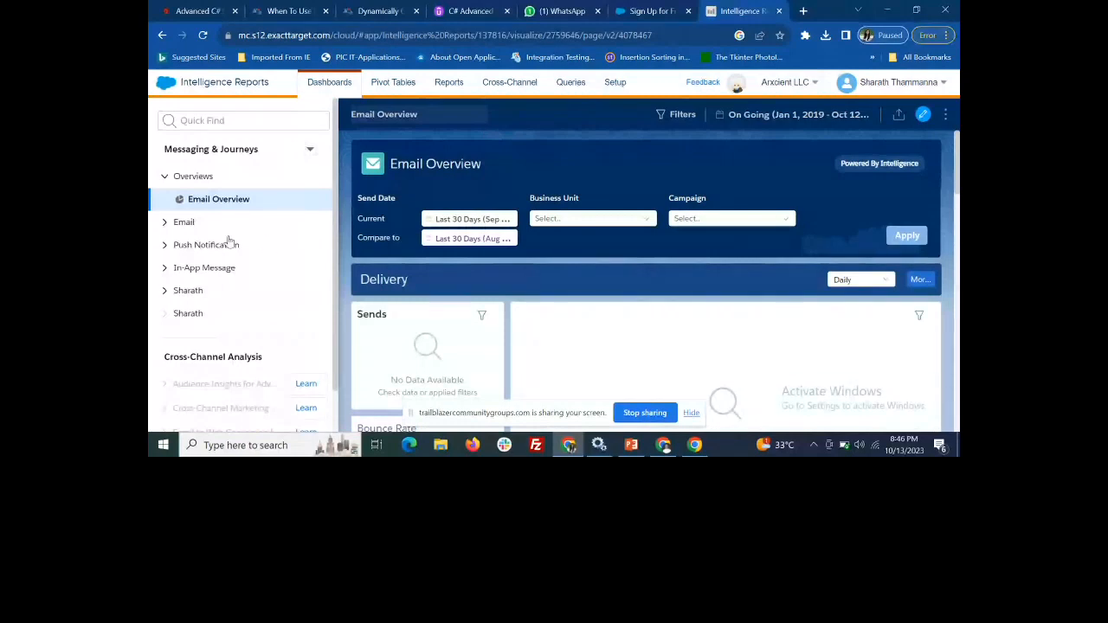
# Expand the Email, Push Notification and In-App Message folders to view the dashboards each one contains
pyautogui.click(165, 223)
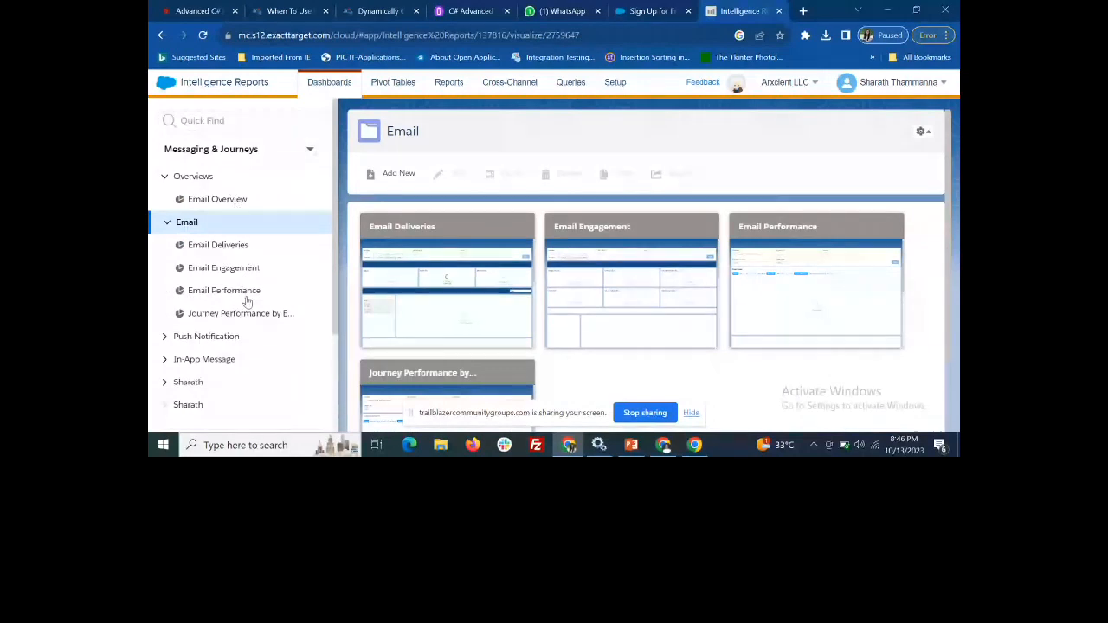
pyautogui.scroll(-1, 188, 389)
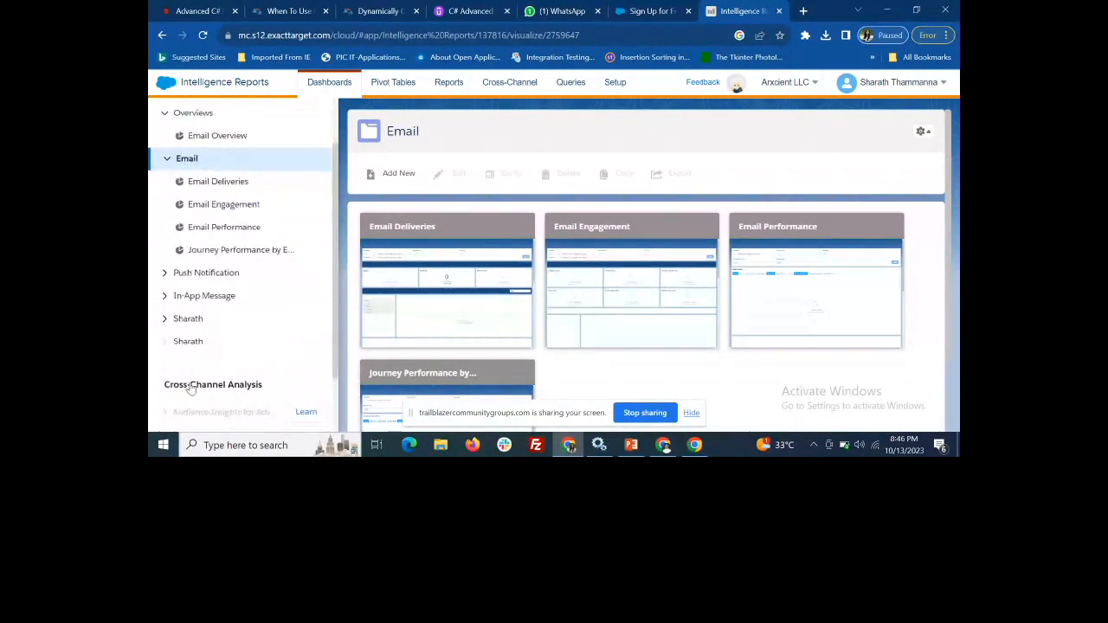
pyautogui.click(166, 273)
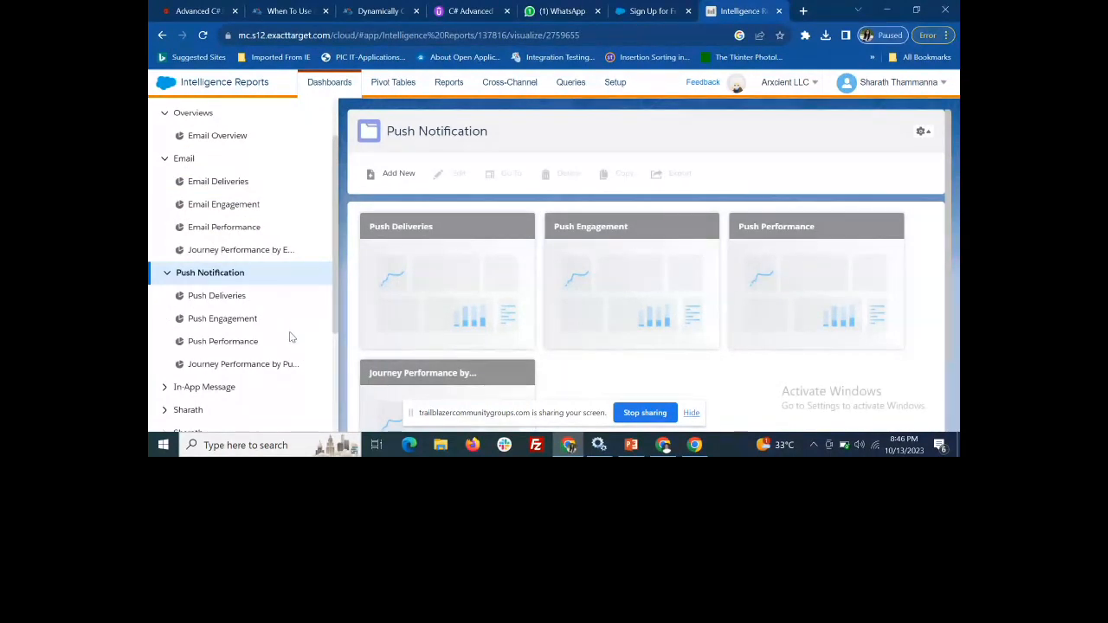
pyautogui.scroll(-1, 281, 346)
pyautogui.click(168, 325)
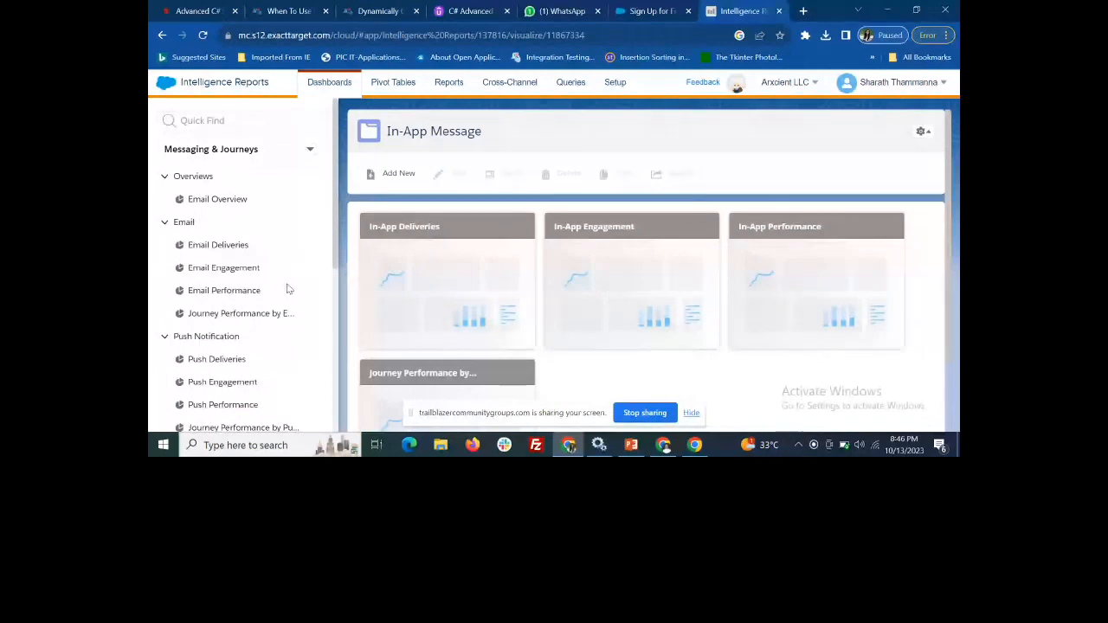
# Review the list of pivot tables and the list of scheduled reports, and go back to the dashboards
pyautogui.click(400, 84)
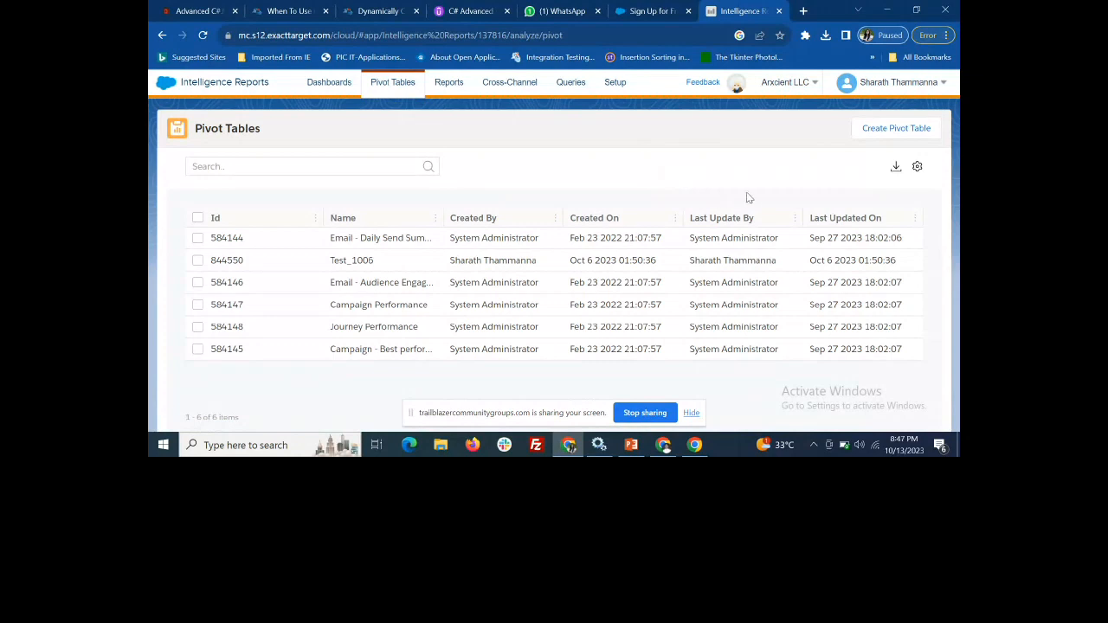
pyautogui.click(450, 82)
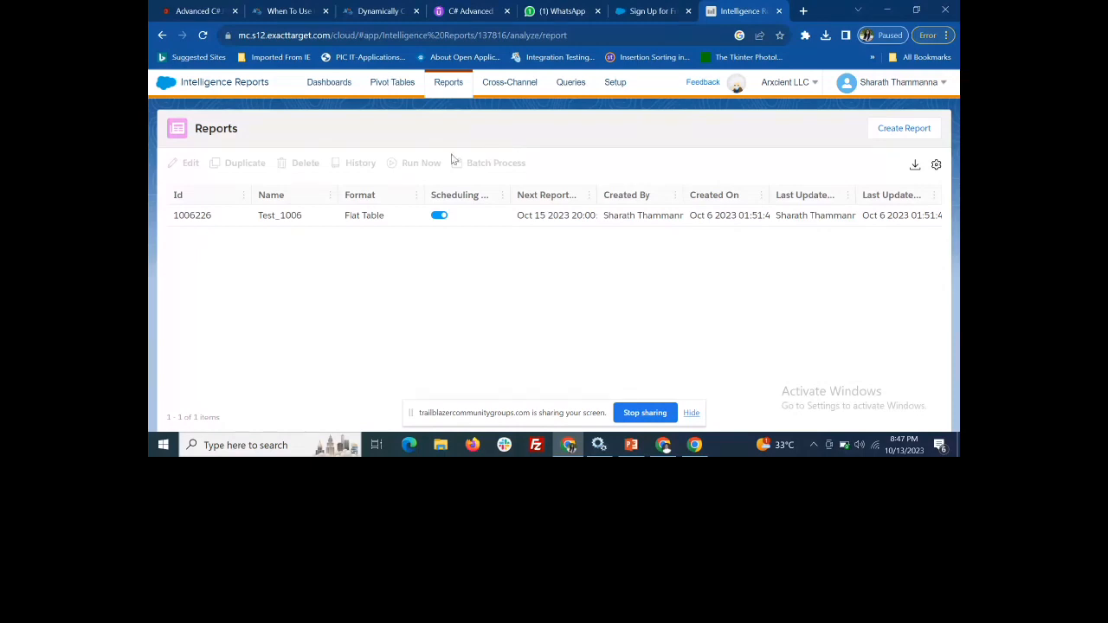
pyautogui.click(338, 87)
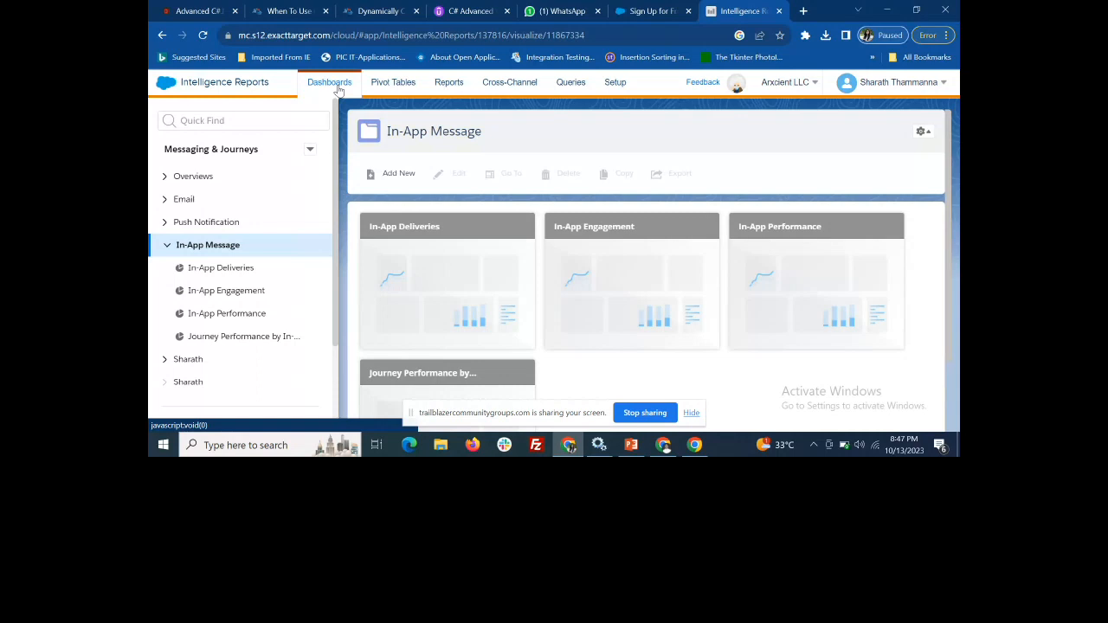
# Expand the Overviews and Email folders and examine the Email Overview dashboard from its Delivery section through Email Performance
pyautogui.click(174, 182)
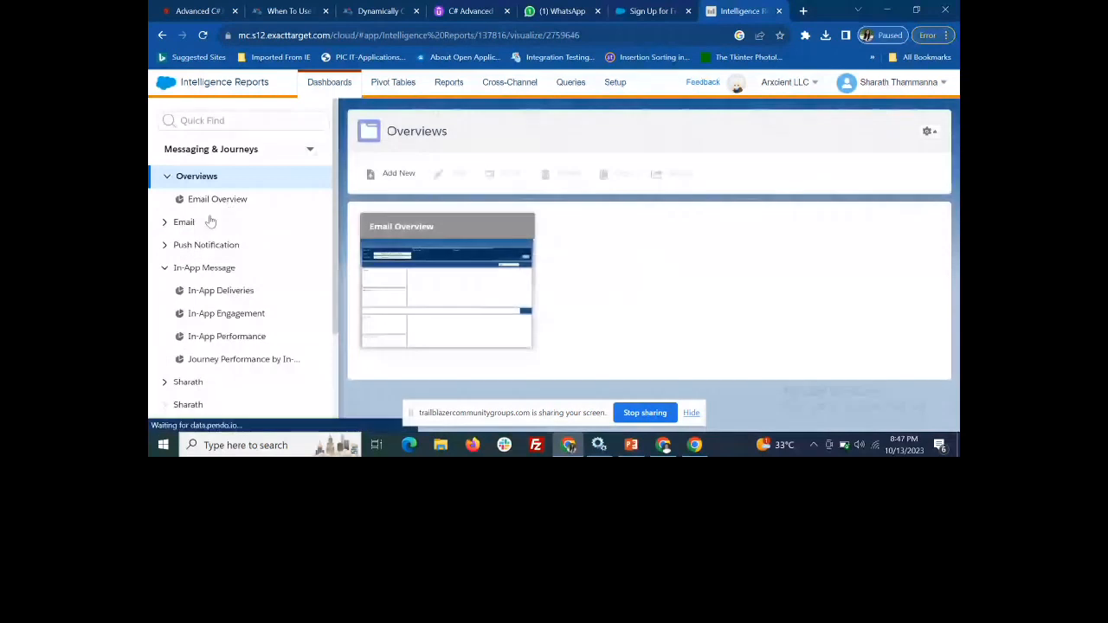
pyautogui.click(162, 223)
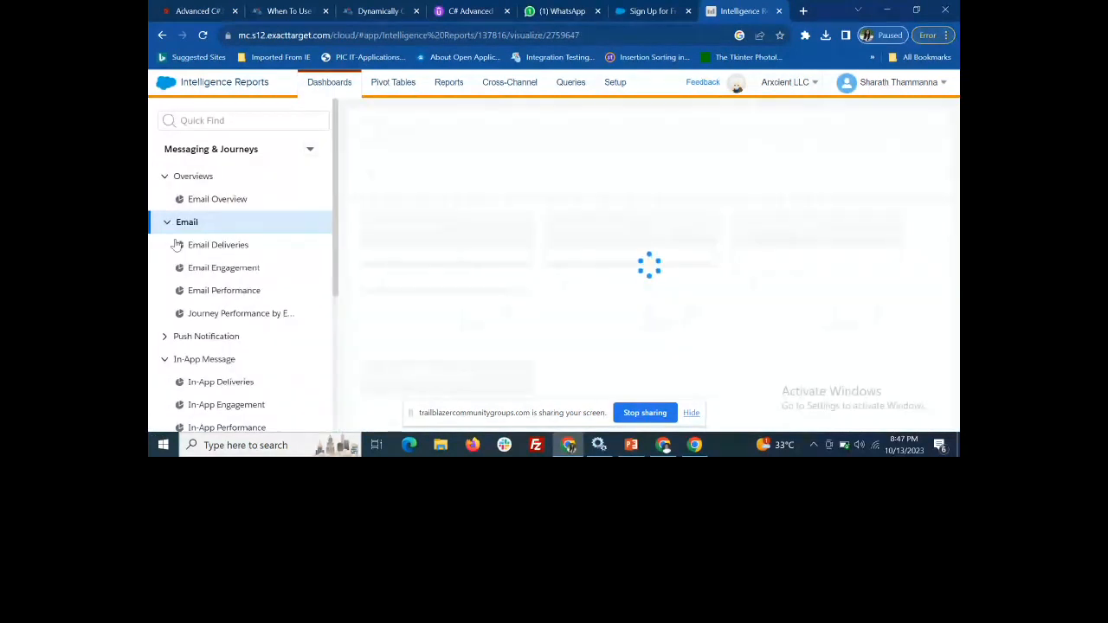
pyautogui.click(231, 208)
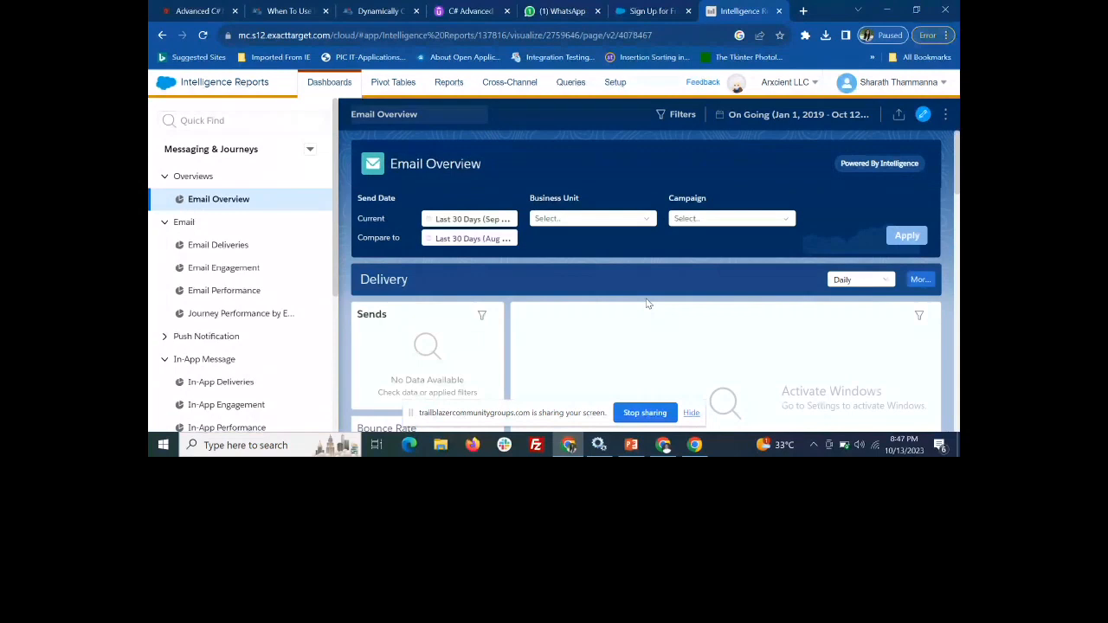
pyautogui.scroll(-3, 550, 292)
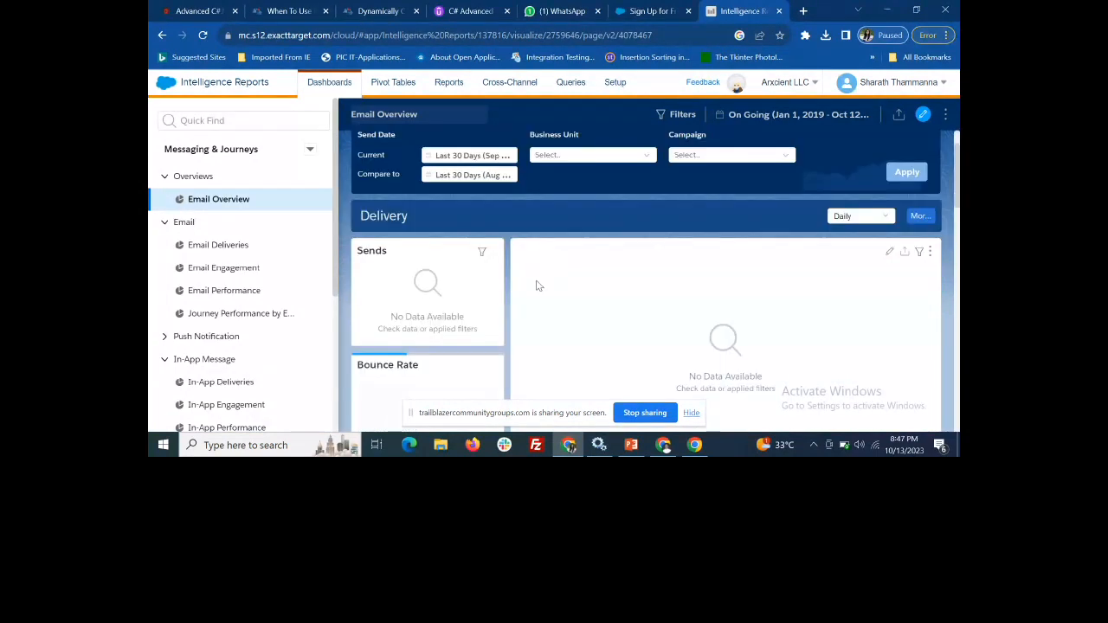
pyautogui.scroll(-3, 549, 316)
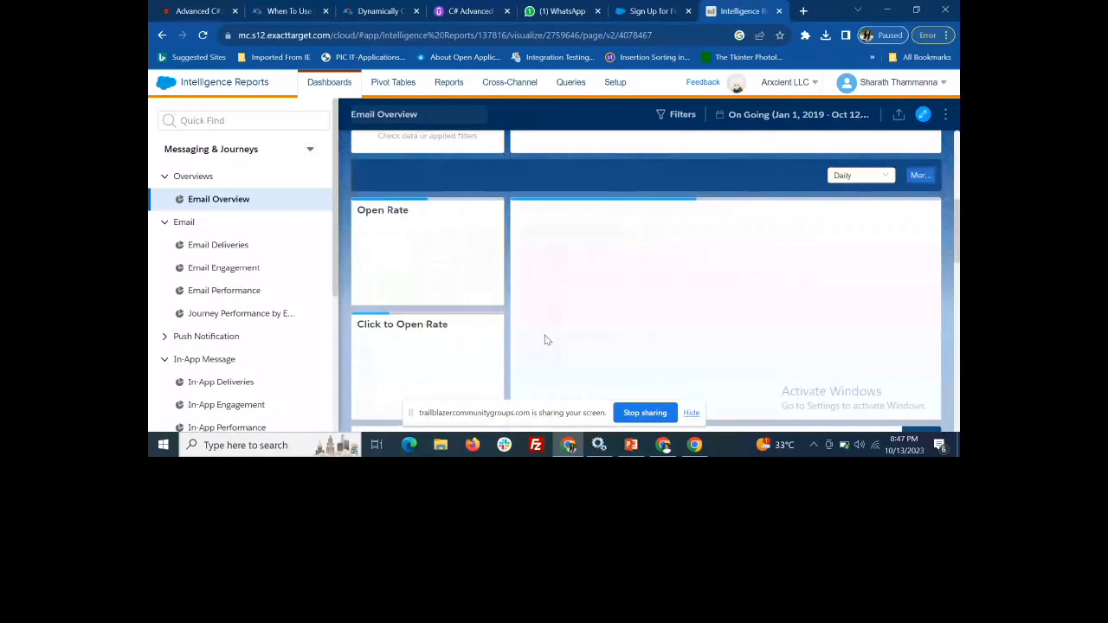
pyautogui.scroll(-2, 557, 294)
pyautogui.scroll(-2, 558, 295)
pyautogui.scroll(6, 557, 296)
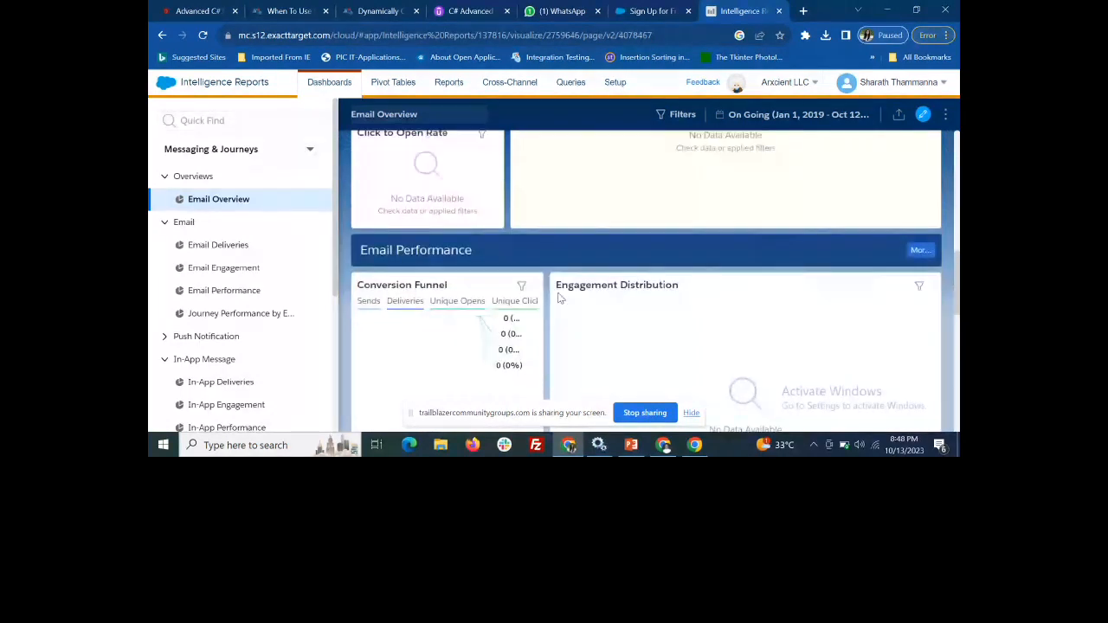
pyautogui.scroll(4, 558, 298)
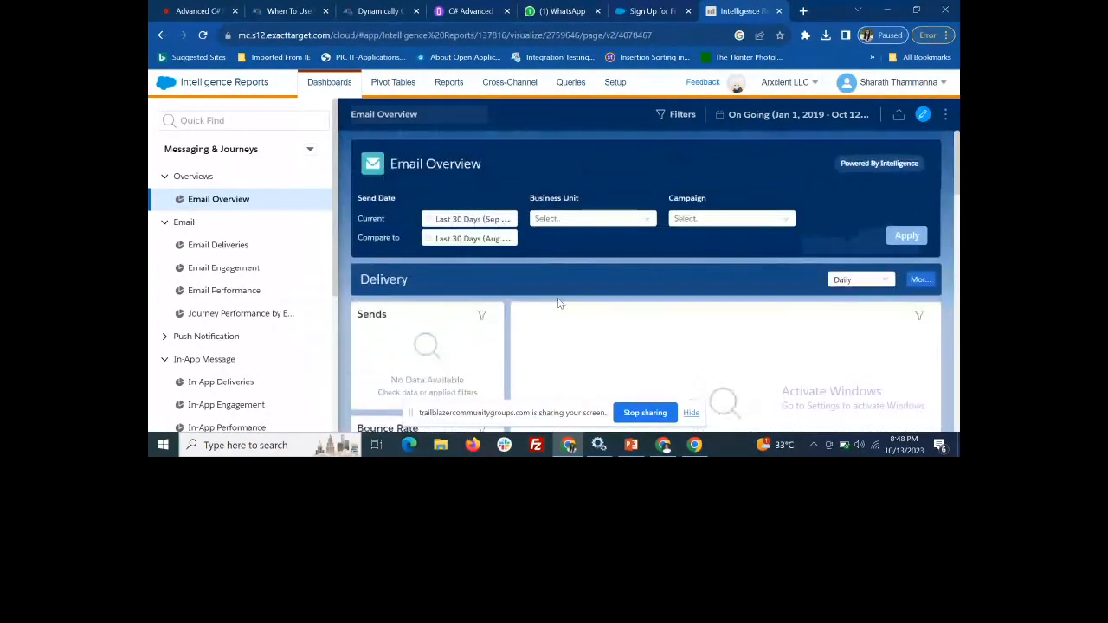
# Open the Email Deliveries dashboard and examine its KPIs, timeline, breakdowns, details and Campaign filter options
pyautogui.click(233, 247)
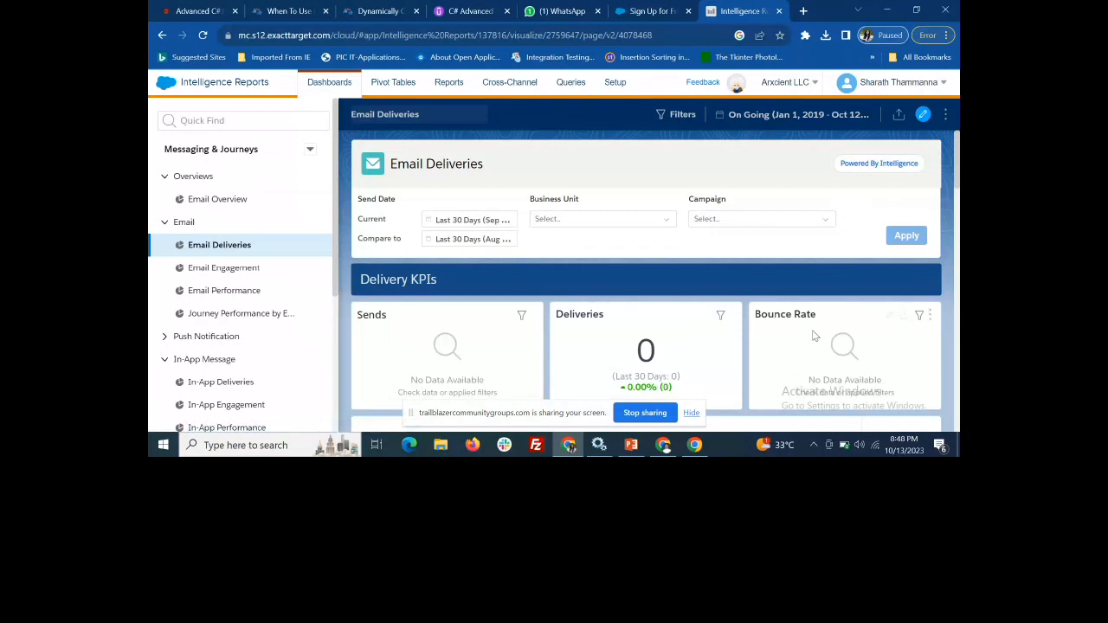
pyautogui.scroll(-3, 810, 363)
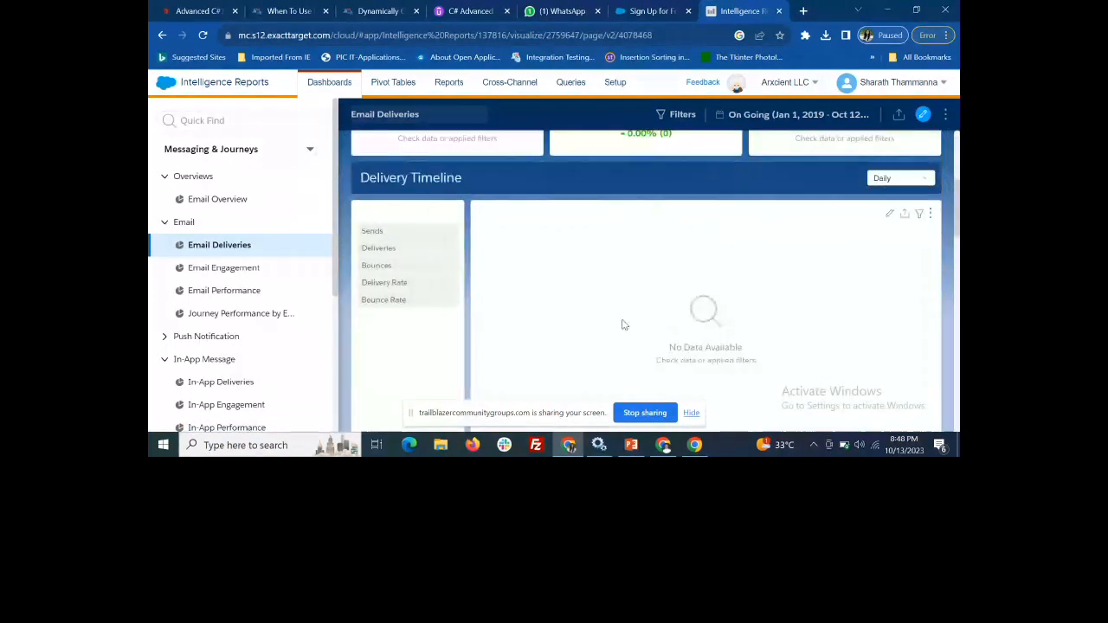
pyautogui.scroll(-2, 624, 329)
pyautogui.scroll(-2, 625, 333)
pyautogui.scroll(-1, 625, 333)
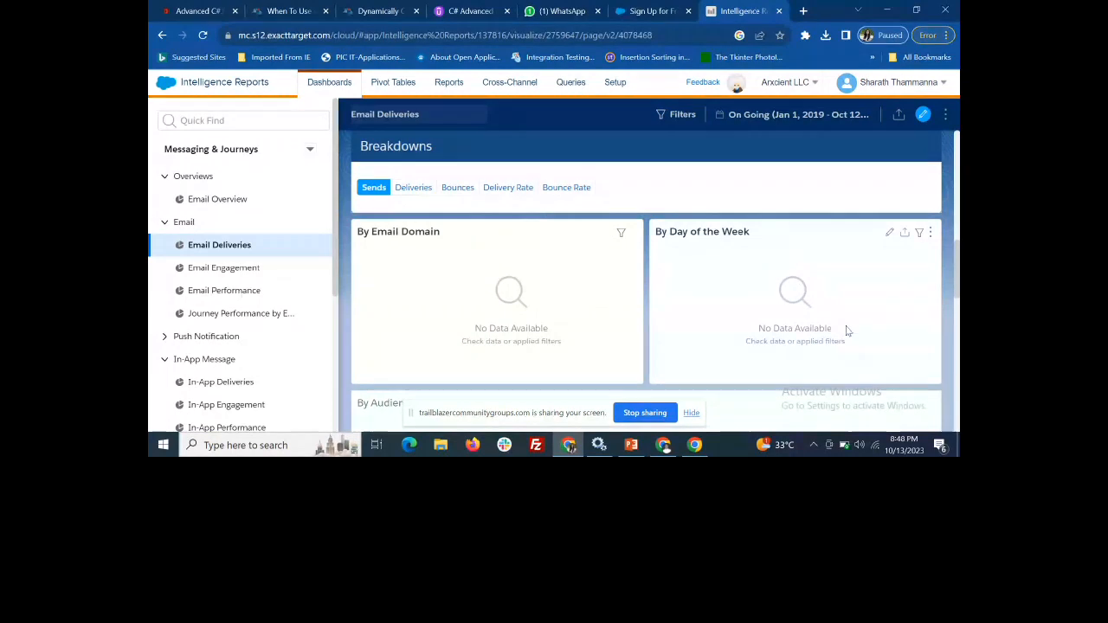
pyautogui.scroll(-5, 824, 328)
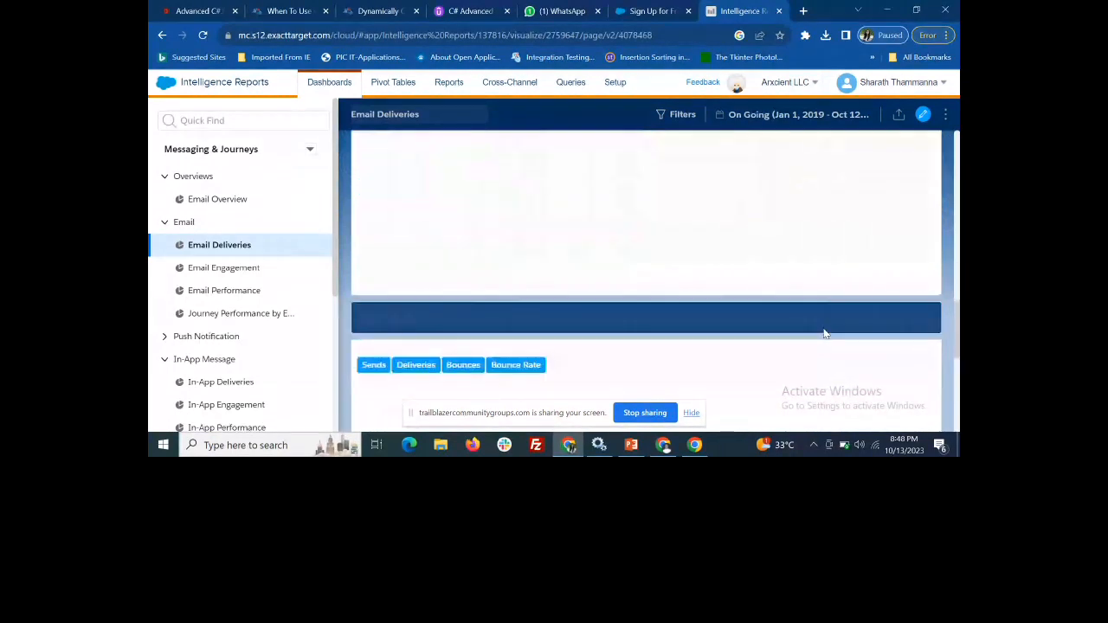
pyautogui.scroll(-2, 824, 329)
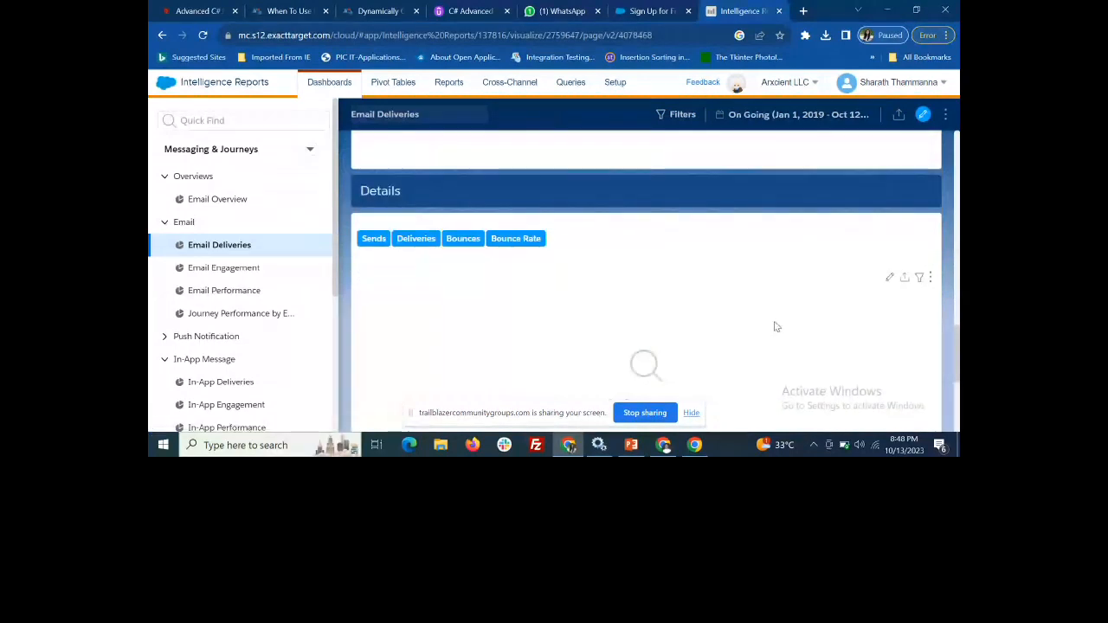
pyautogui.scroll(8, 784, 330)
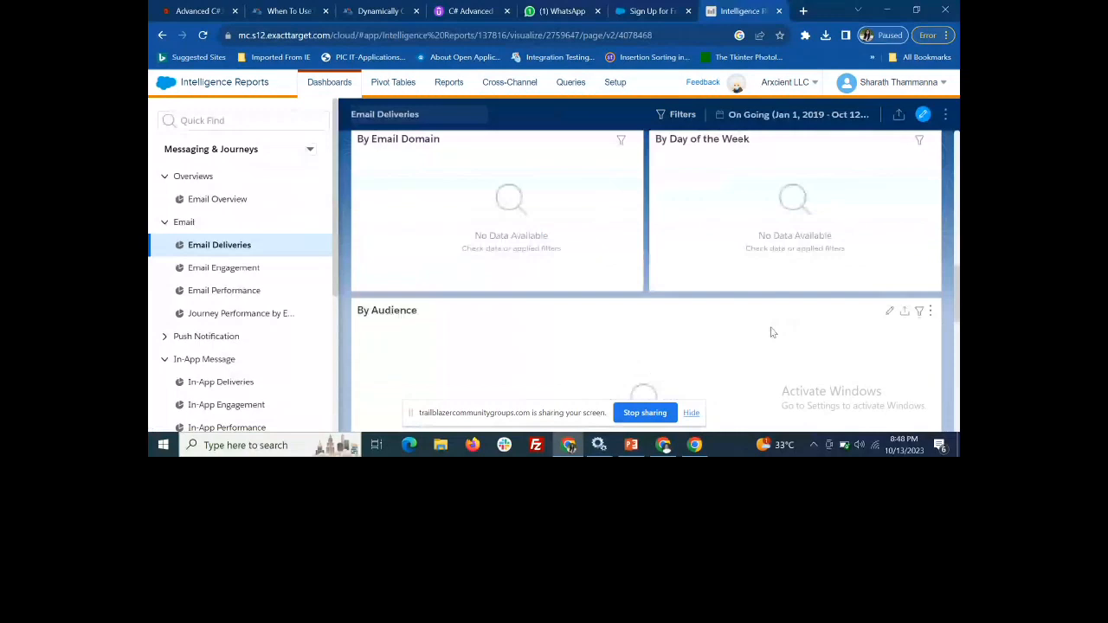
pyautogui.scroll(3, 772, 335)
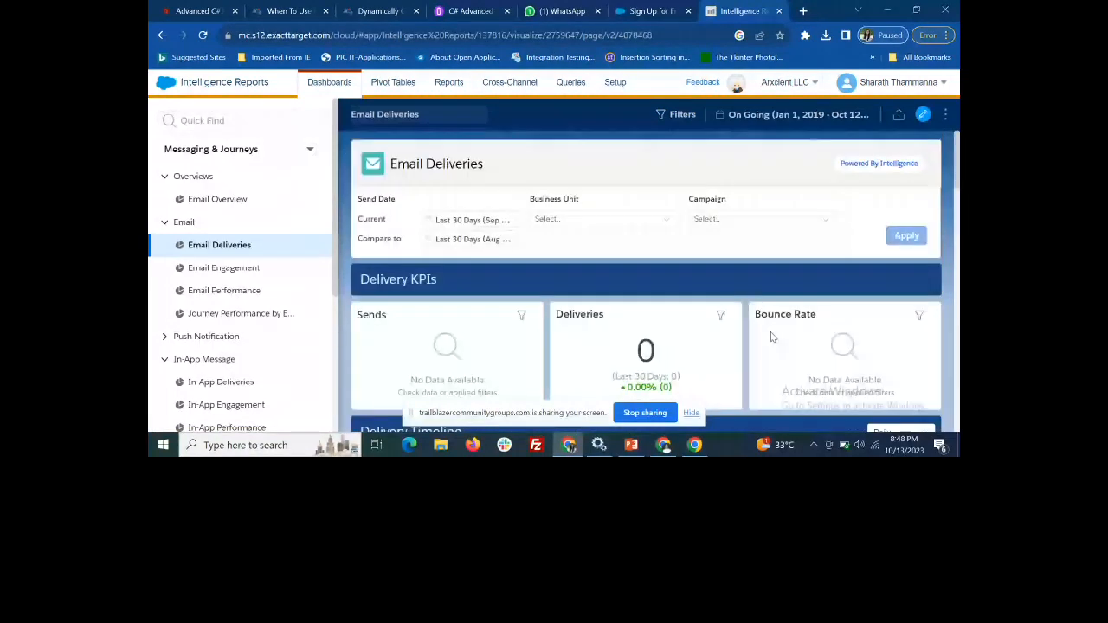
pyautogui.click(810, 219)
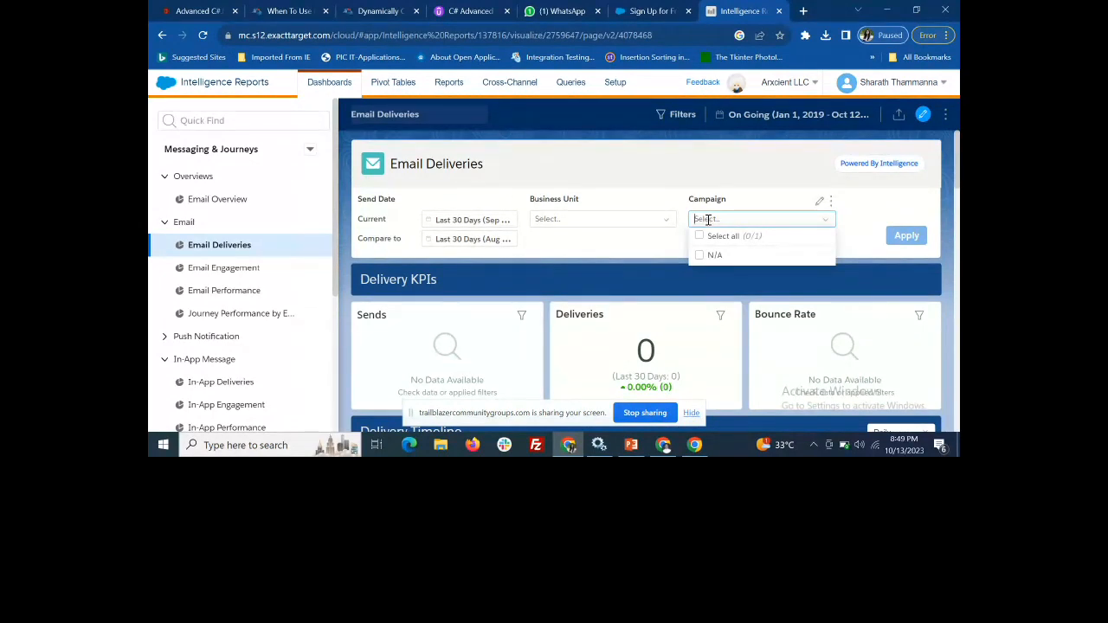
pyautogui.scroll(-1, 719, 278)
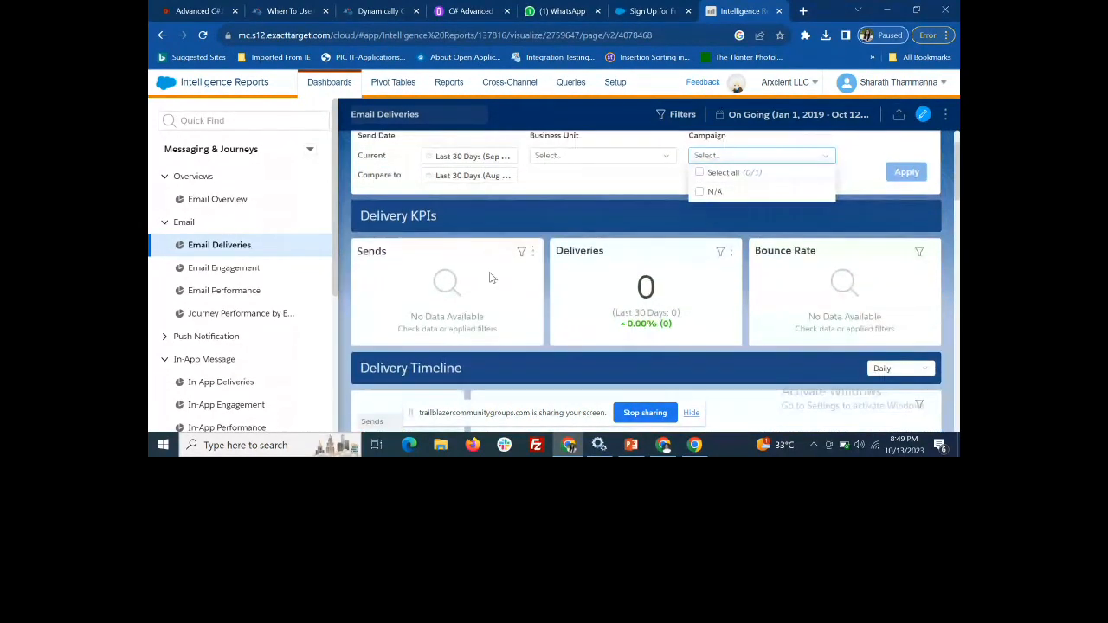
# Open the Email Engagement dashboard and examine its engagement KPIs, timeline, audience breakdown and details
pyautogui.click(240, 269)
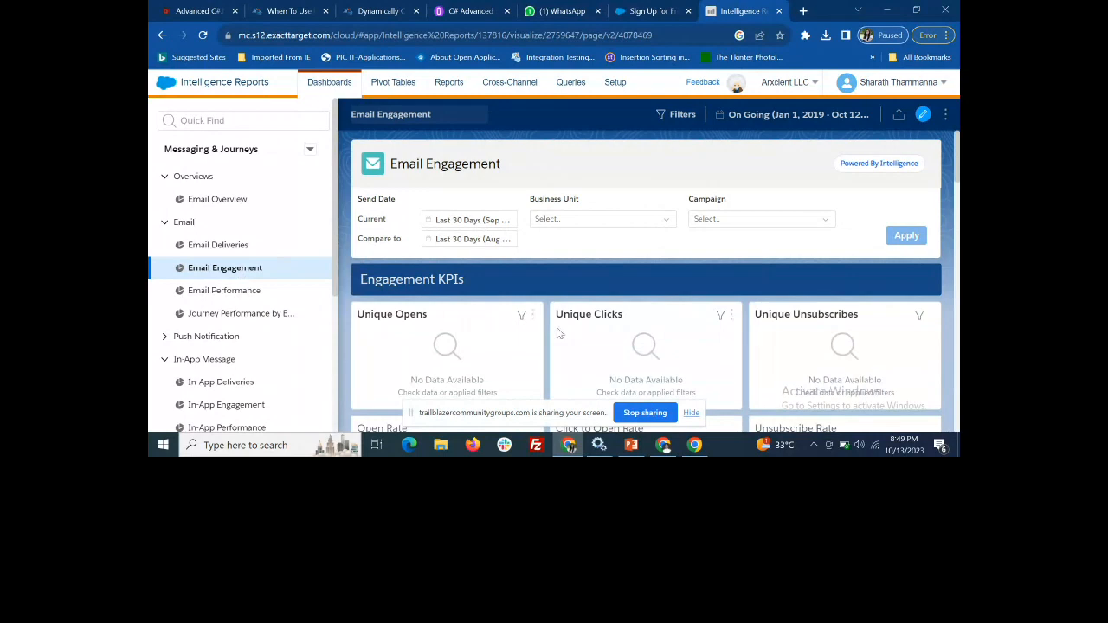
pyautogui.scroll(-5, 558, 334)
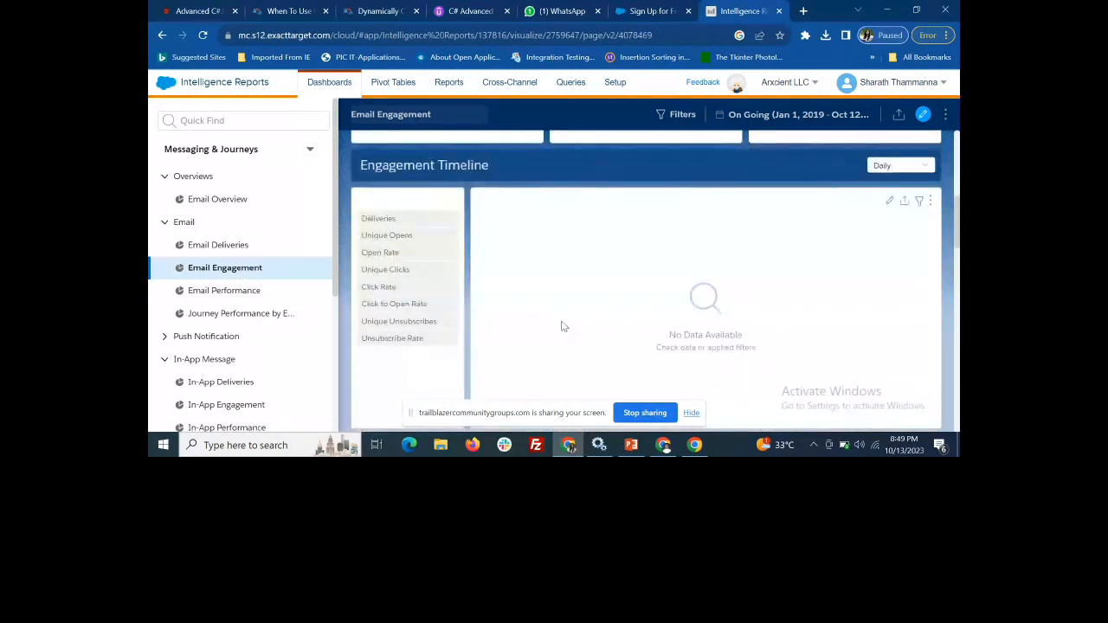
pyautogui.scroll(-4, 561, 327)
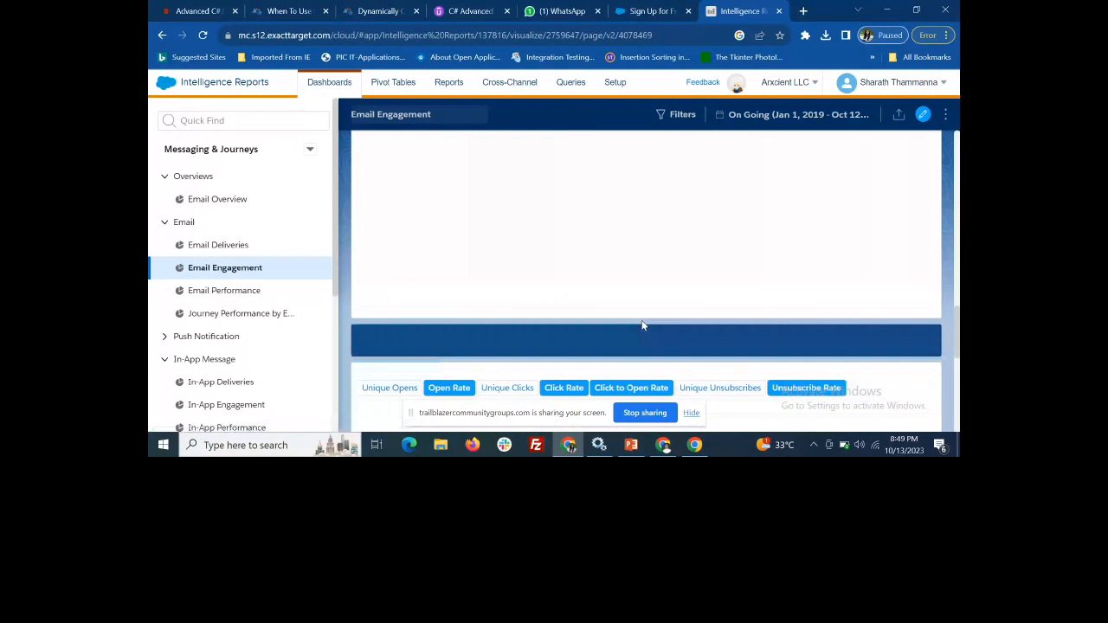
pyautogui.scroll(-2, 642, 324)
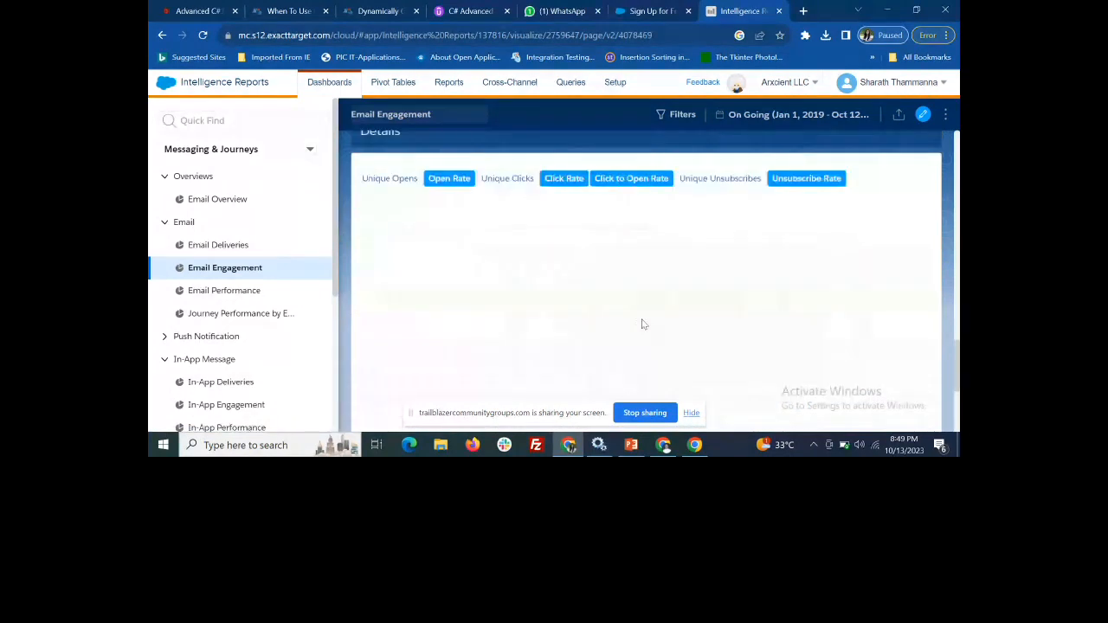
pyautogui.scroll(7, 644, 323)
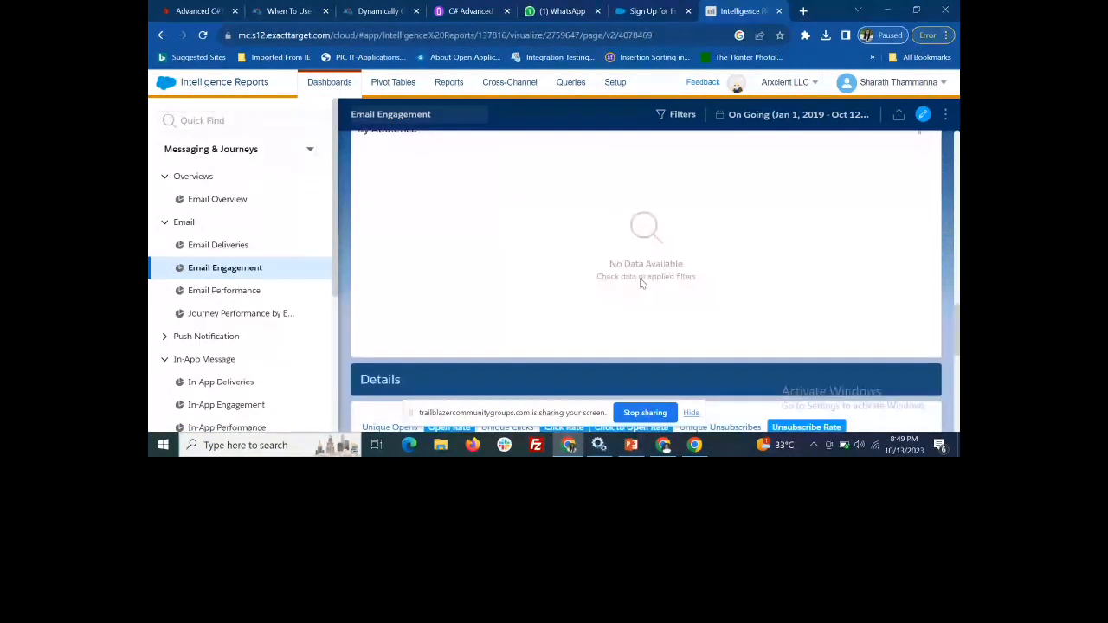
# Open the Email Performance dashboard and examine the Email Sends section and the Campaign filter options
pyautogui.click(238, 293)
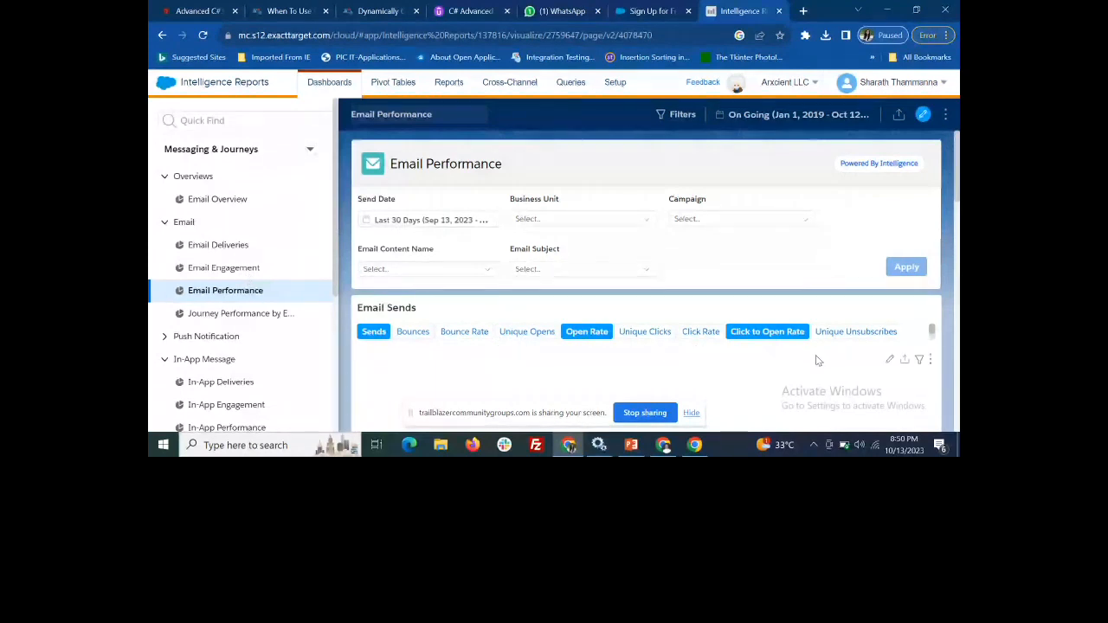
pyautogui.scroll(-1, 819, 360)
pyautogui.scroll(-1, 818, 360)
pyautogui.click(724, 221)
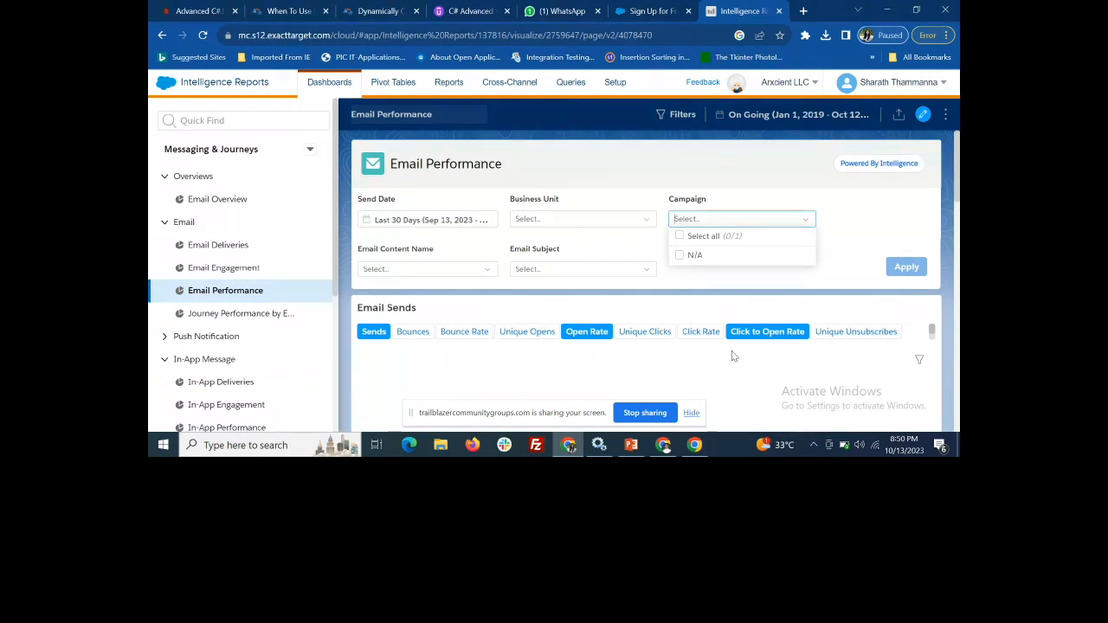
# Open the Journey Performance by Email dashboard and examine its filters, Journeys & Activities metrics and breakdowns through By Audience
pyautogui.click(265, 316)
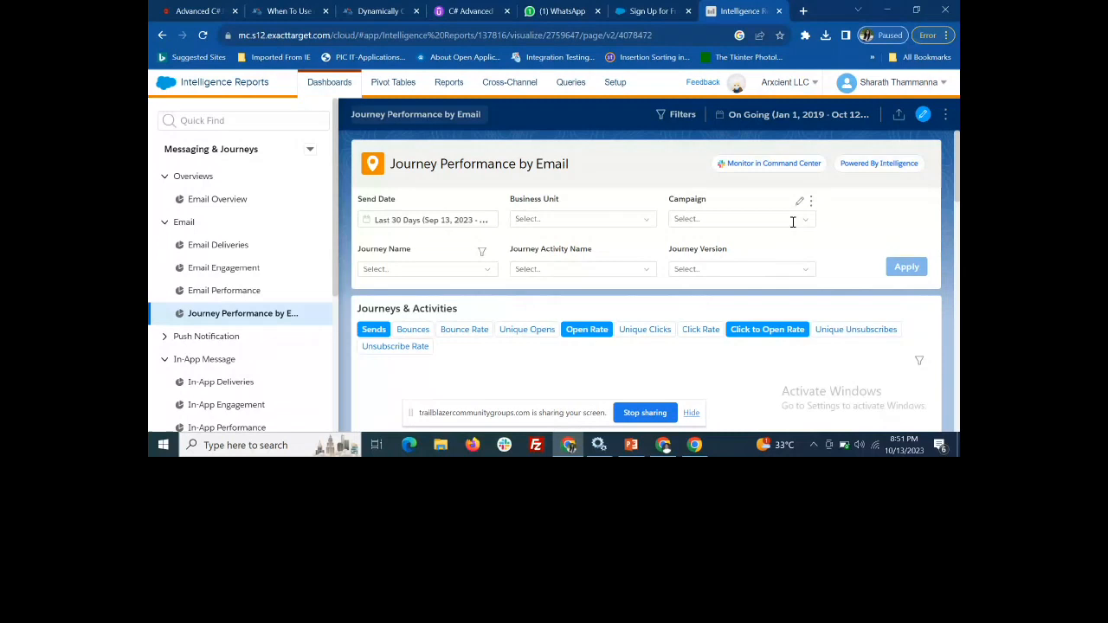
pyautogui.scroll(-5, 784, 286)
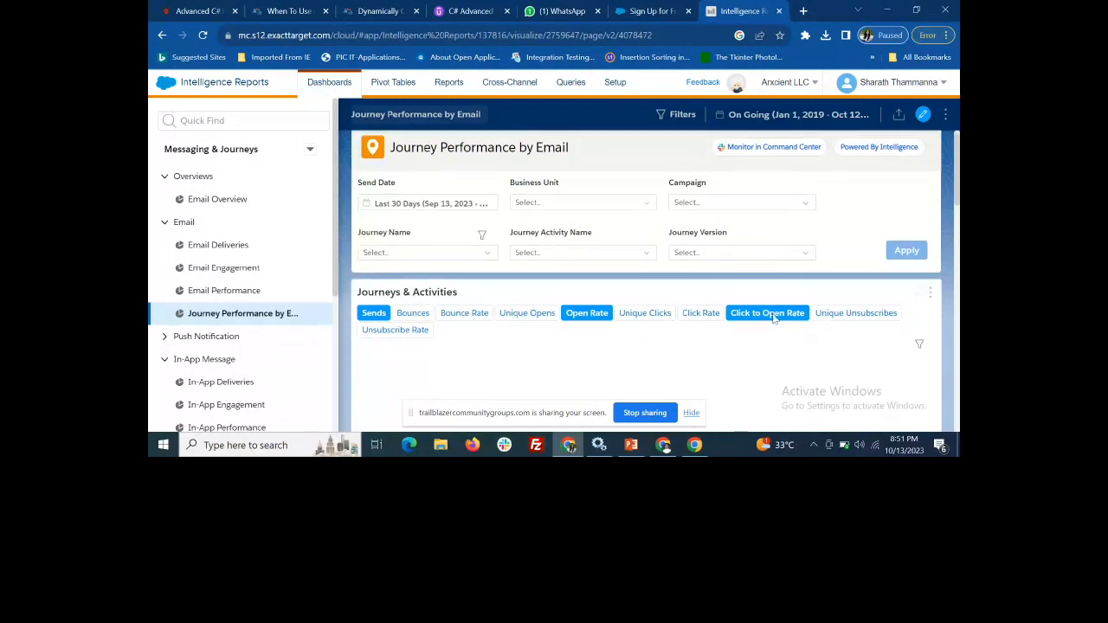
pyautogui.scroll(-1, 770, 342)
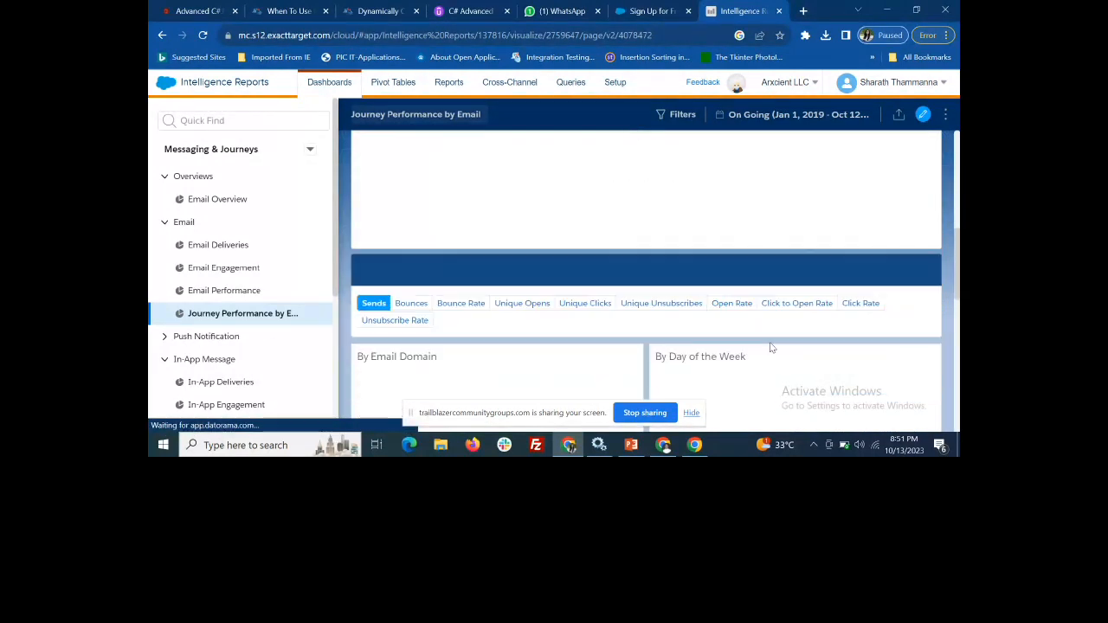
pyautogui.scroll(-5, 770, 342)
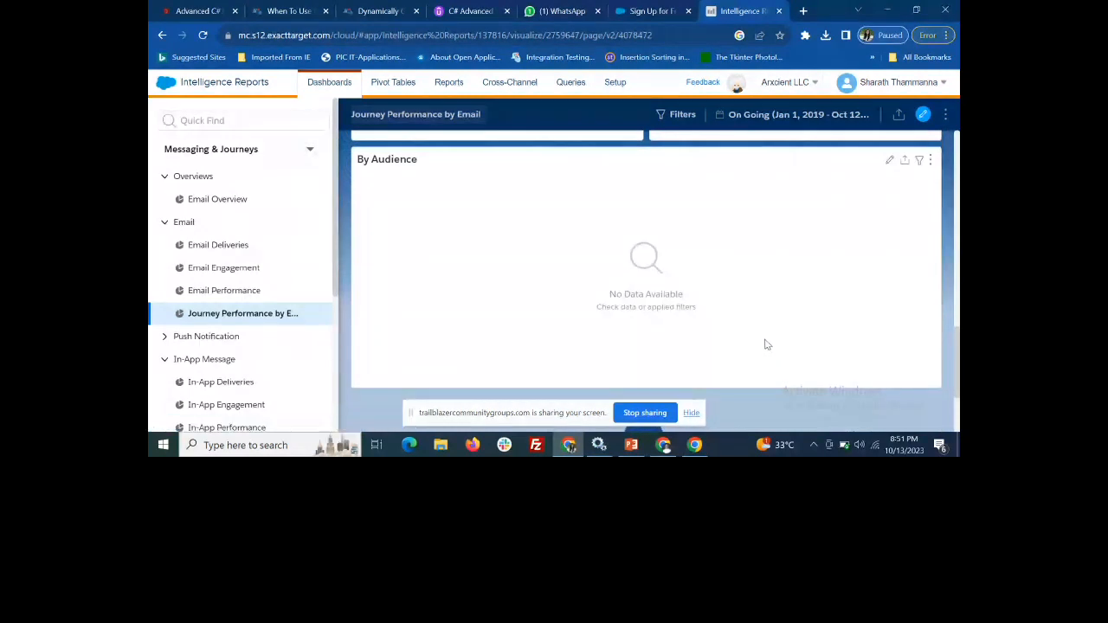
pyautogui.scroll(12, 693, 249)
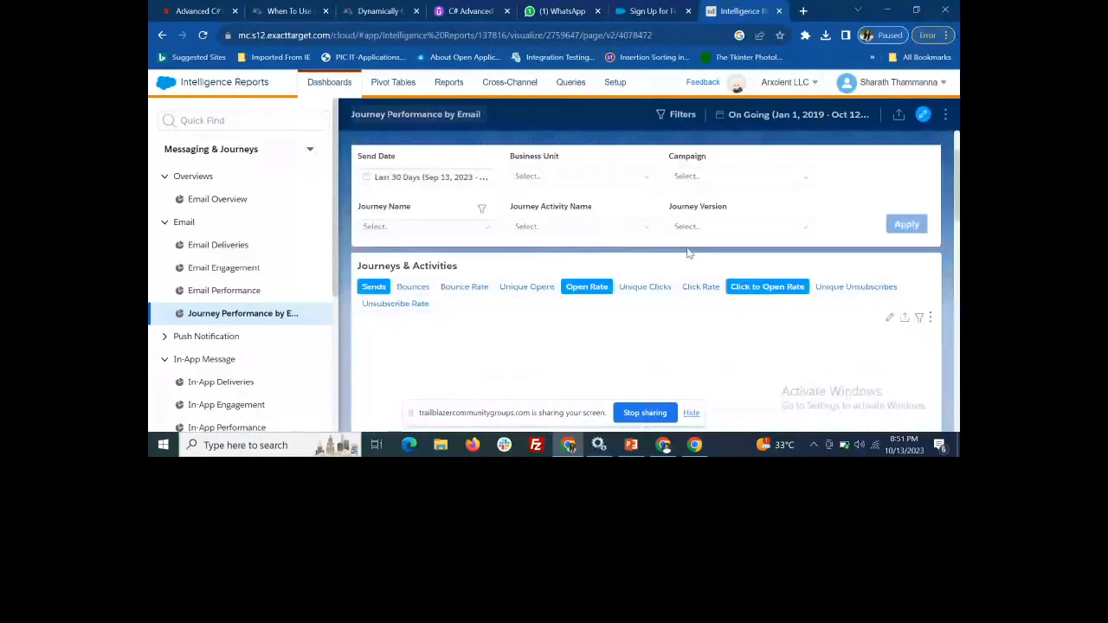
pyautogui.scroll(1, 688, 252)
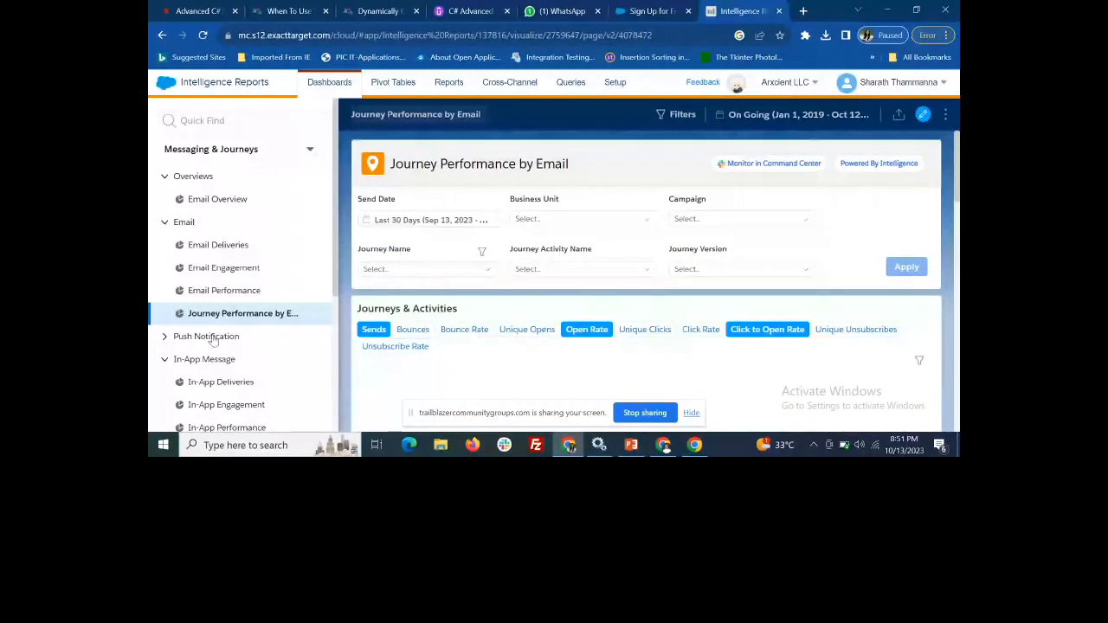
# Open the Push Notification folder and look over its dashboards and the In-App Message dashboards listed below it
pyautogui.click(169, 344)
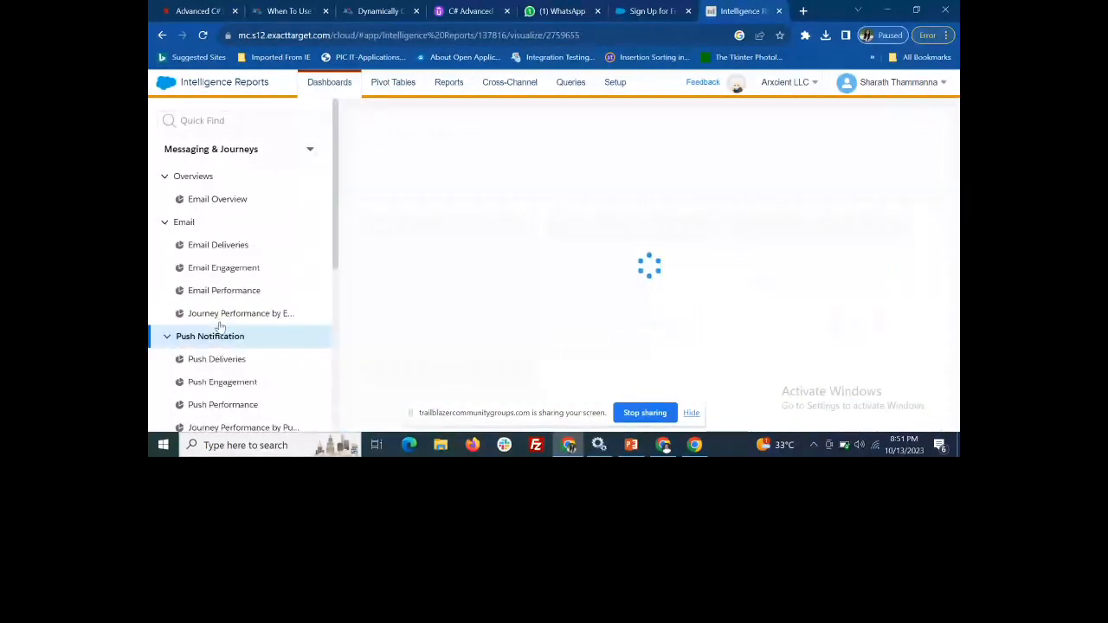
pyautogui.scroll(-1, 257, 365)
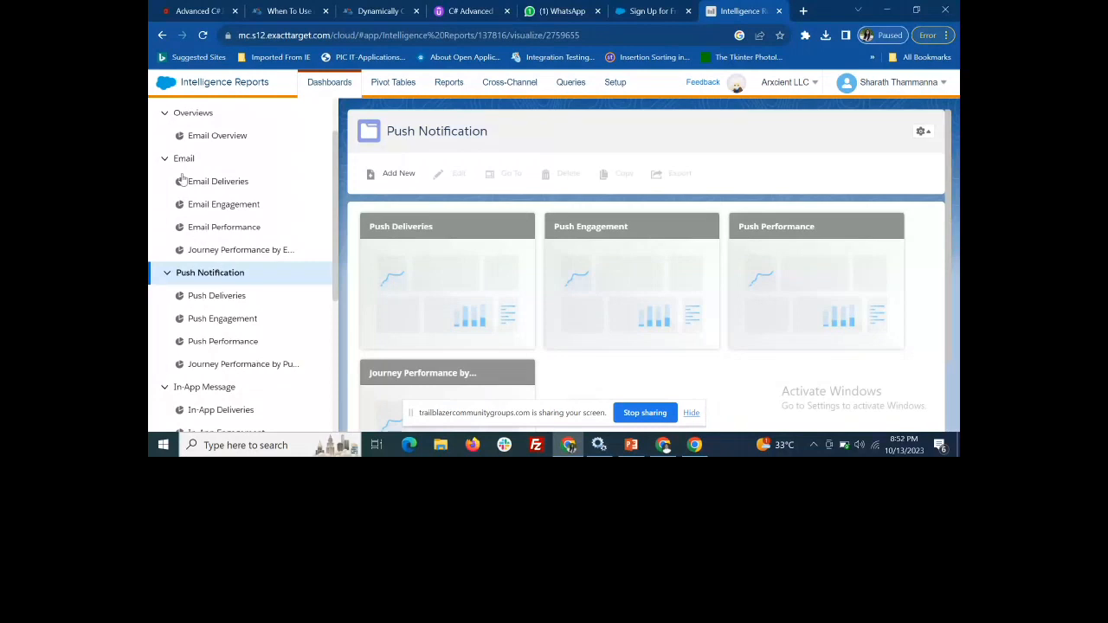
pyautogui.scroll(-3, 217, 376)
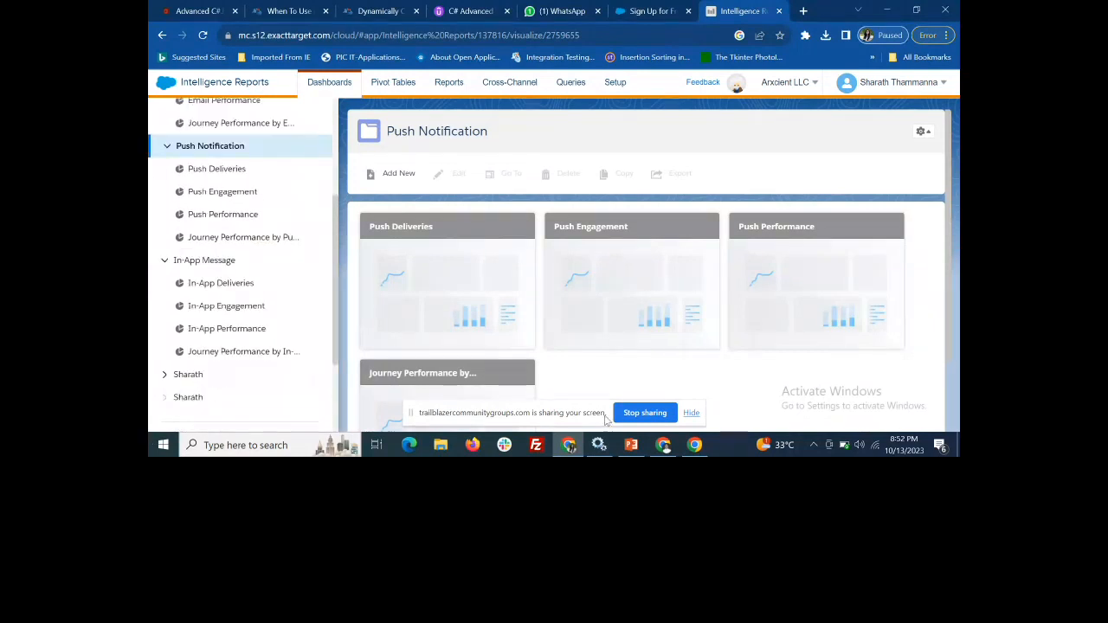
# Switch to the Presentation_Session file in PowerPoint, go to the Email Overview slide and start the slide show from there
pyautogui.click(634, 446)
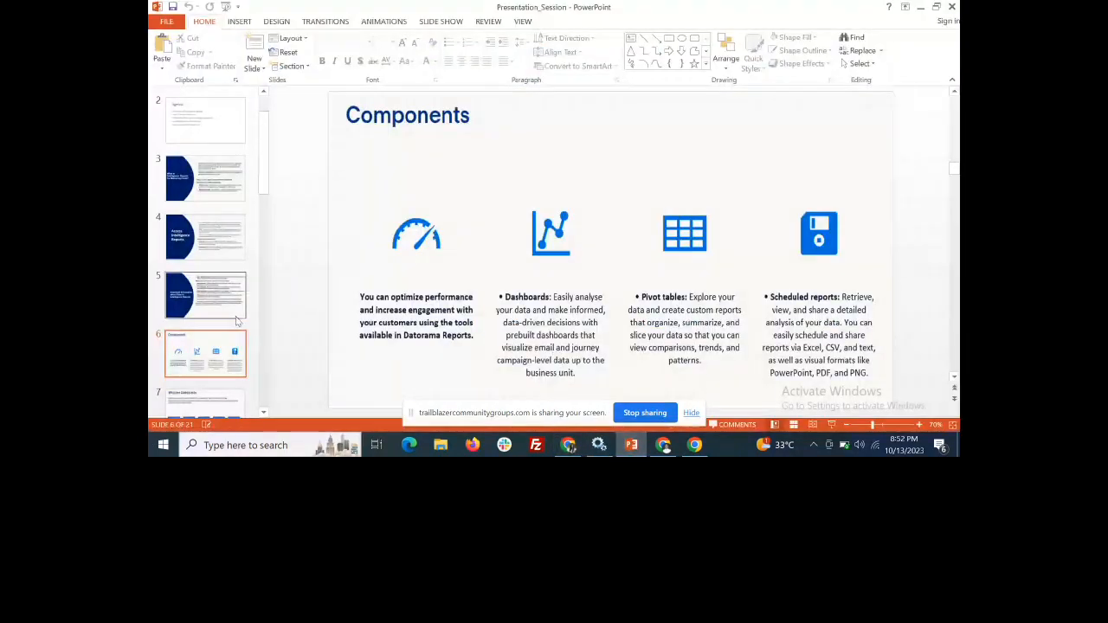
pyautogui.scroll(-2, 208, 329)
pyautogui.click(227, 348)
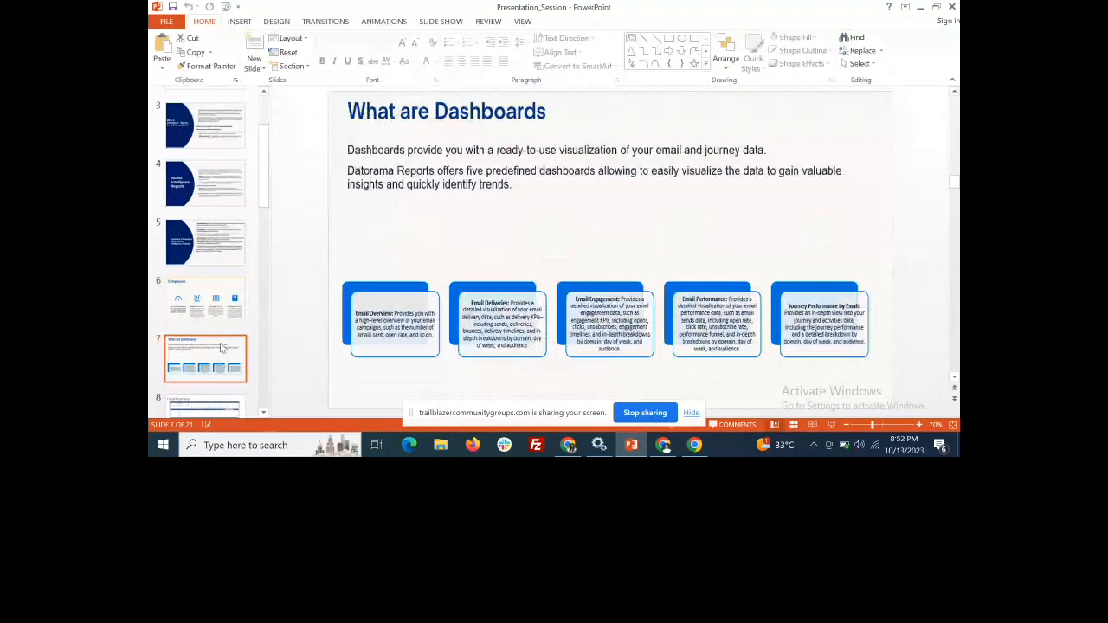
pyautogui.scroll(-1, 223, 355)
pyautogui.click(222, 362)
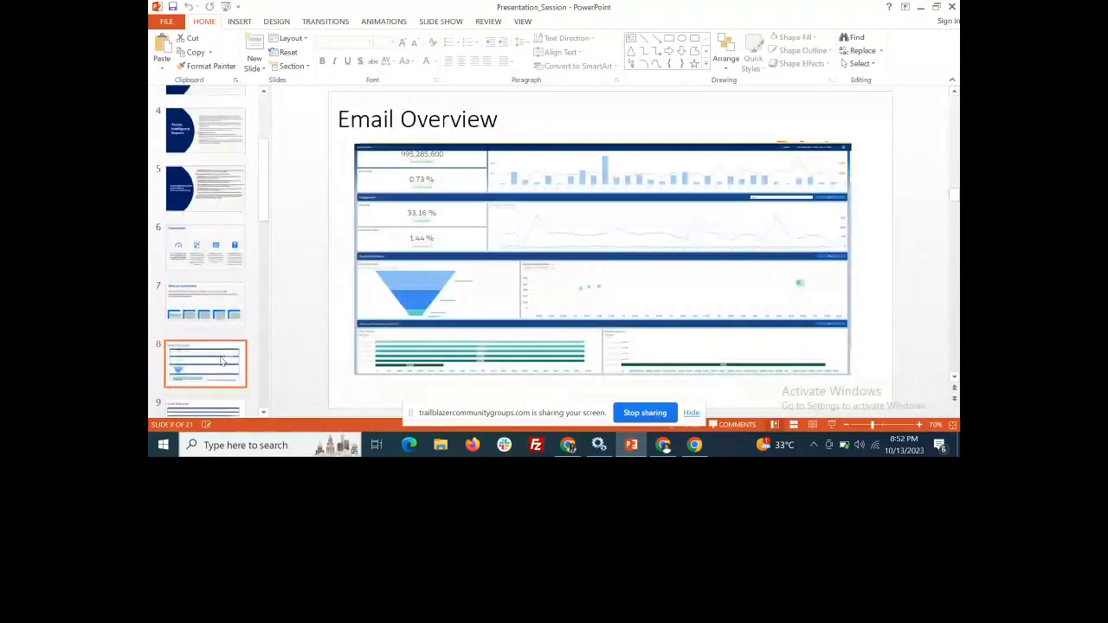
pyautogui.click(830, 426)
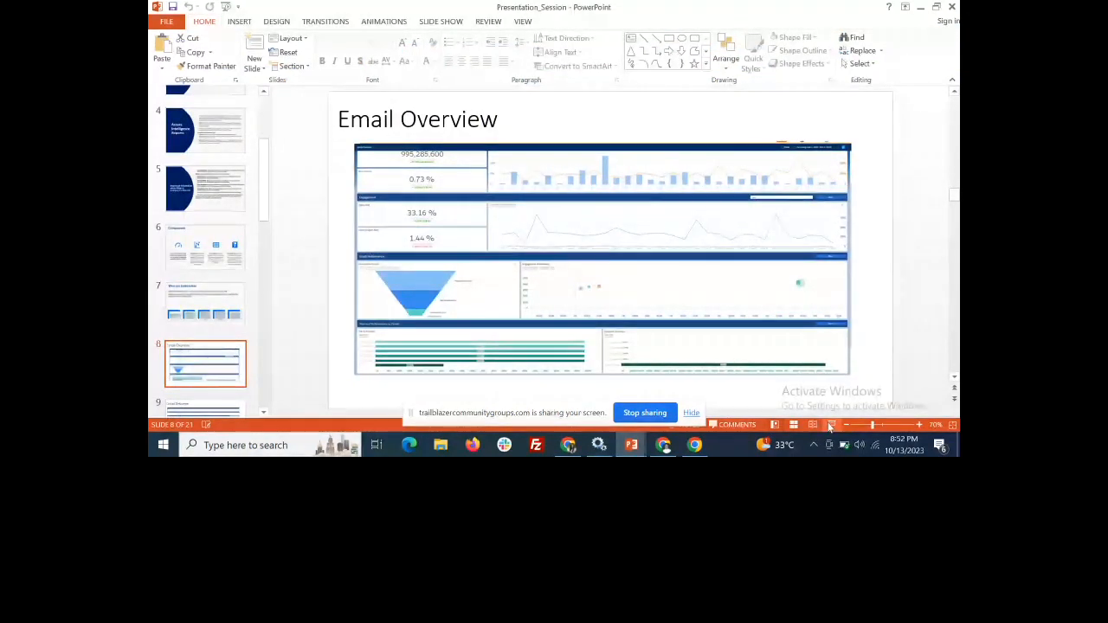
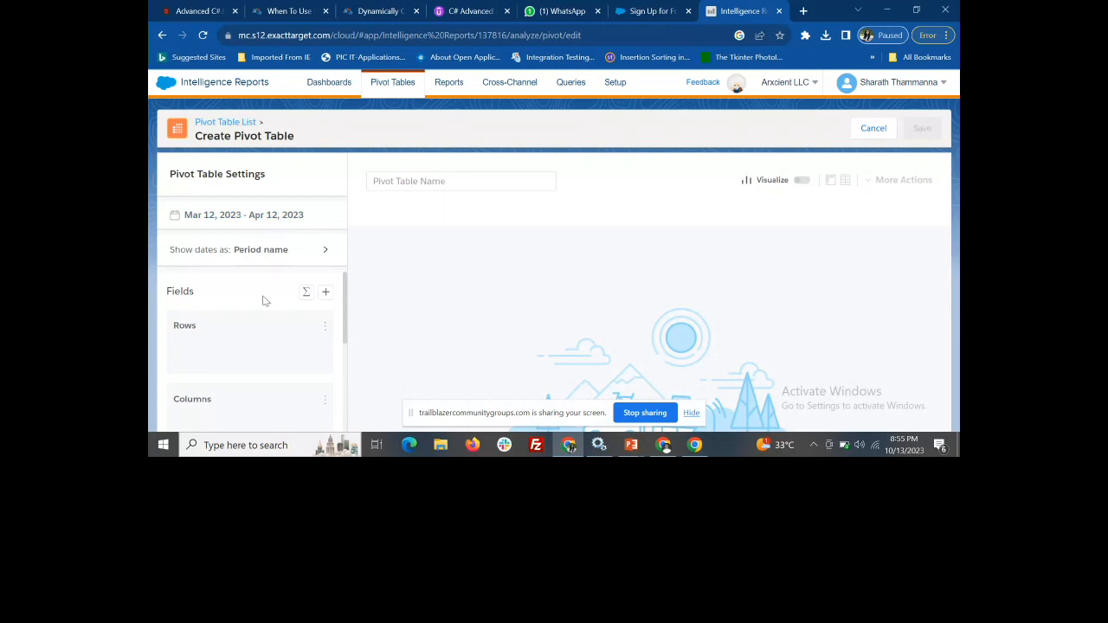
# Search the available fields for "open" and add Email Total Opens to the new pivot table
pyautogui.scroll(-1, 305, 358)
pyautogui.scroll(1, 303, 357)
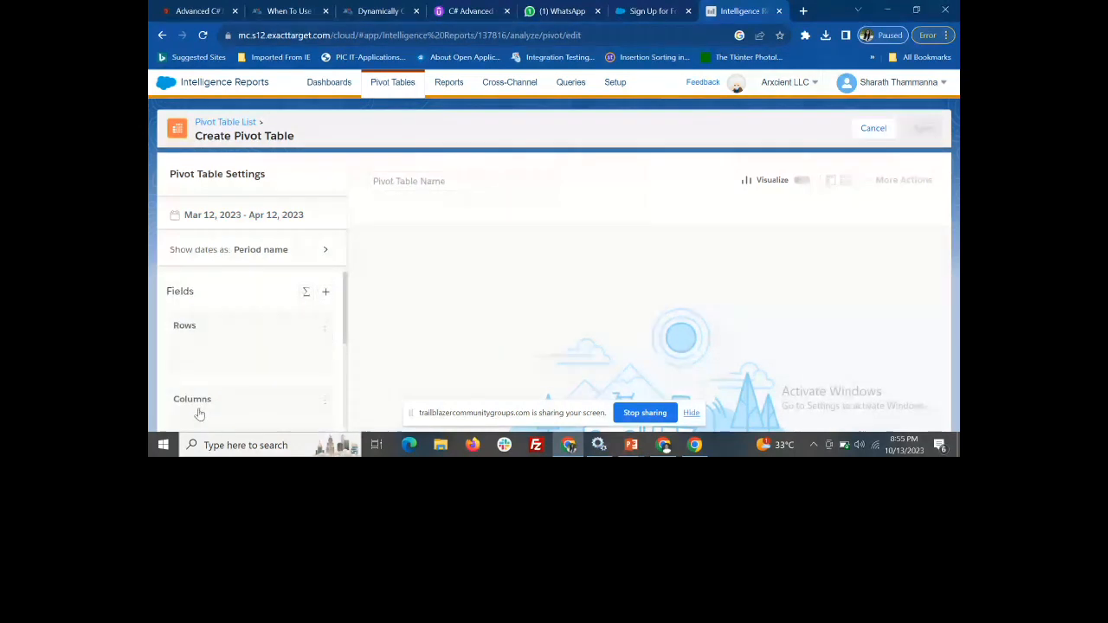
pyautogui.scroll(-2, 235, 414)
pyautogui.scroll(1, 238, 403)
pyautogui.scroll(1, 238, 403)
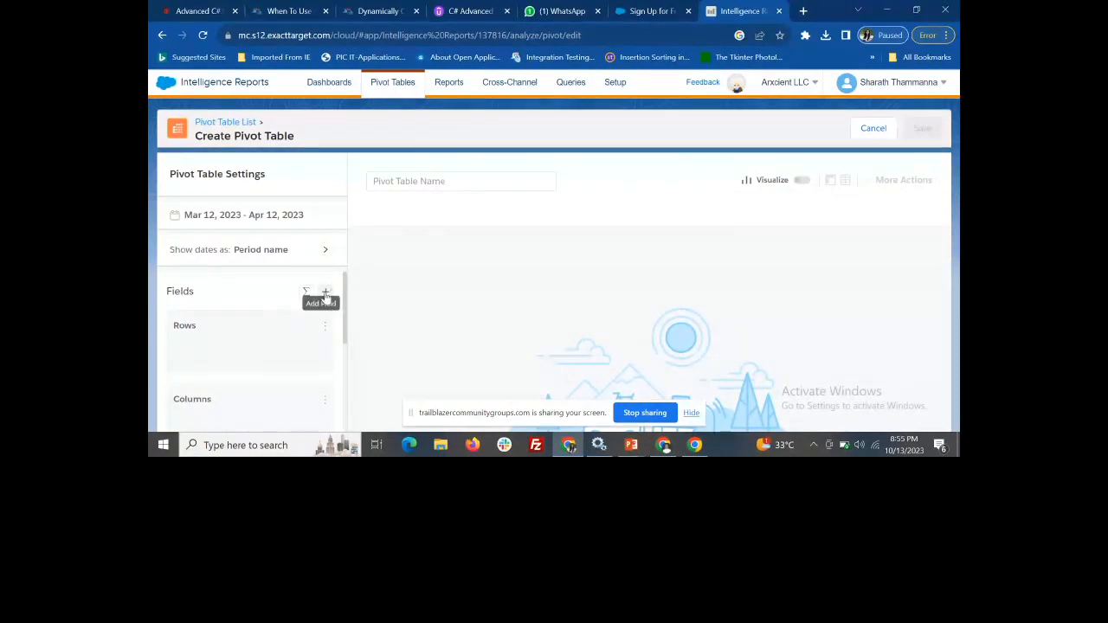
pyautogui.click(326, 295)
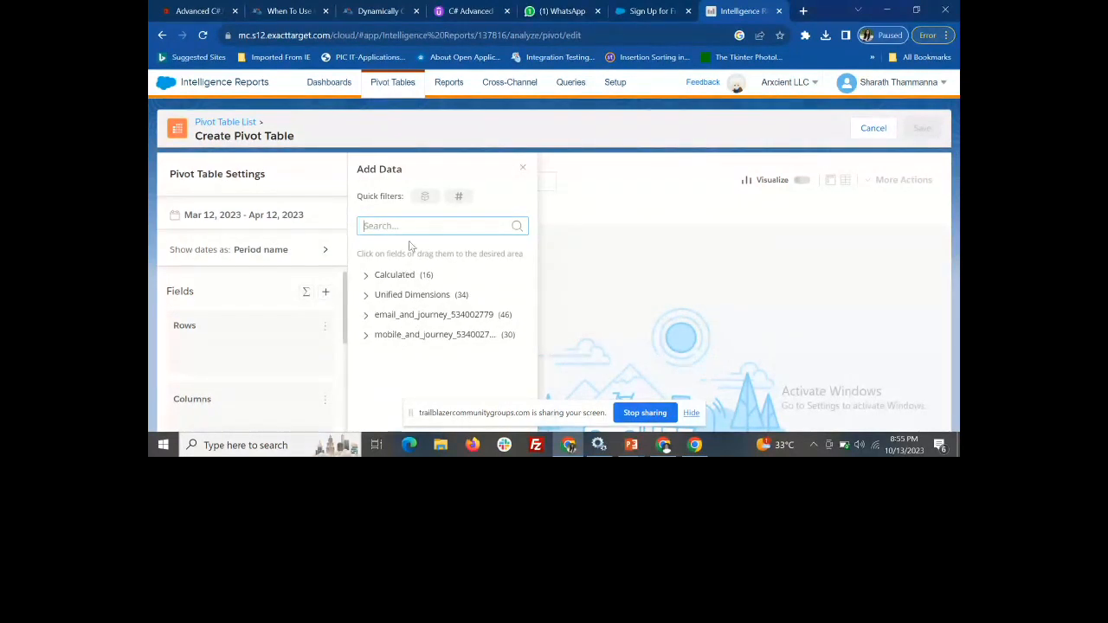
pyautogui.click(377, 228)
pyautogui.write('open')
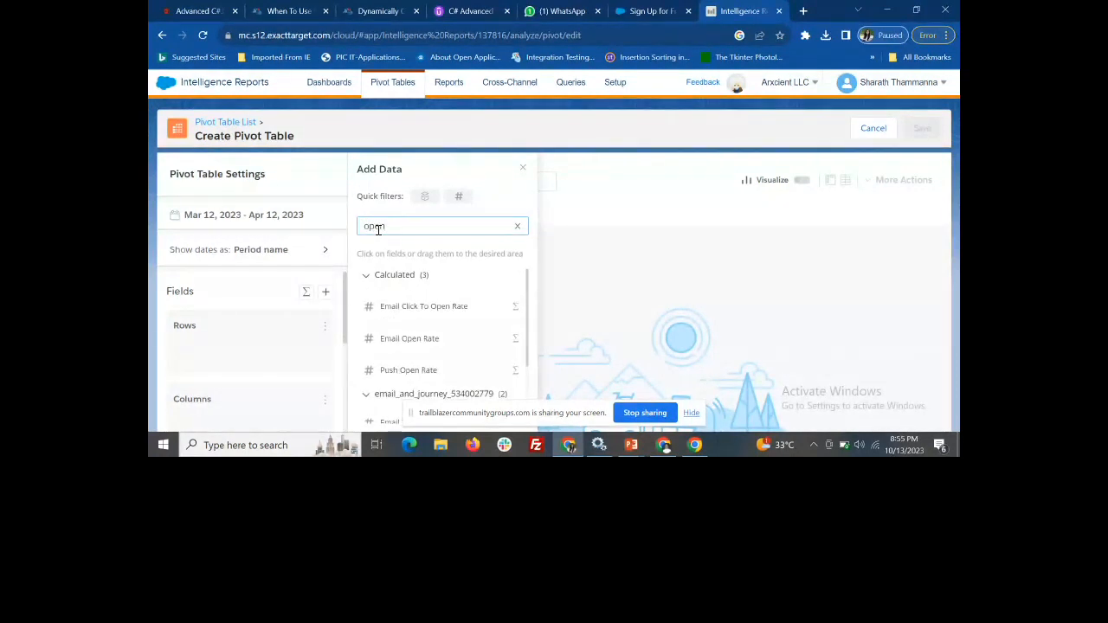
pyautogui.scroll(-2, 381, 362)
pyautogui.scroll(-1, 392, 357)
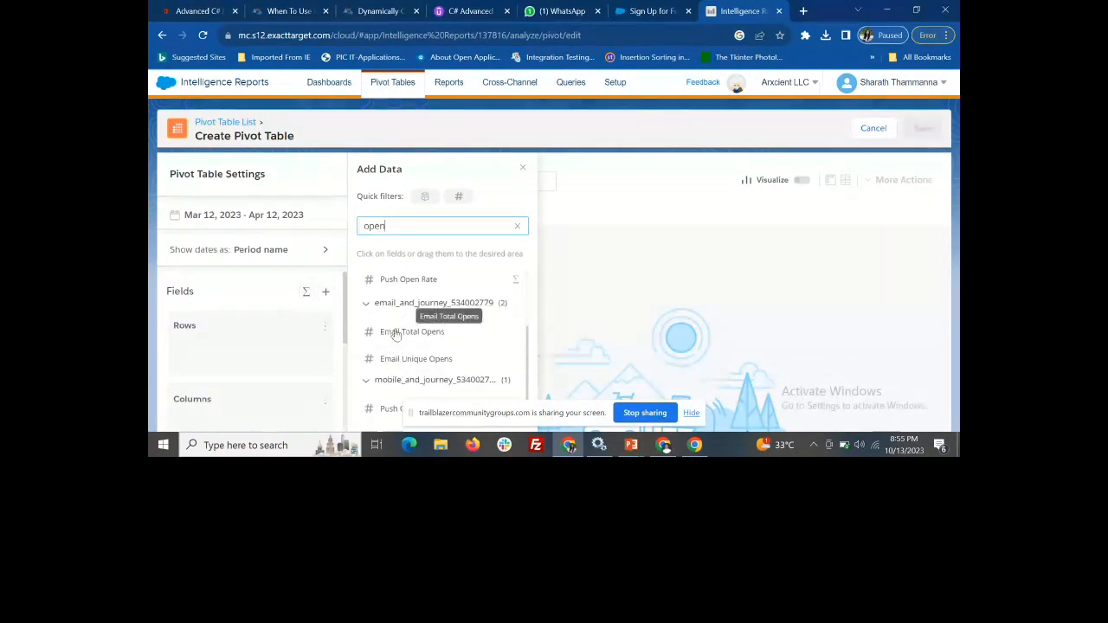
pyautogui.click(396, 336)
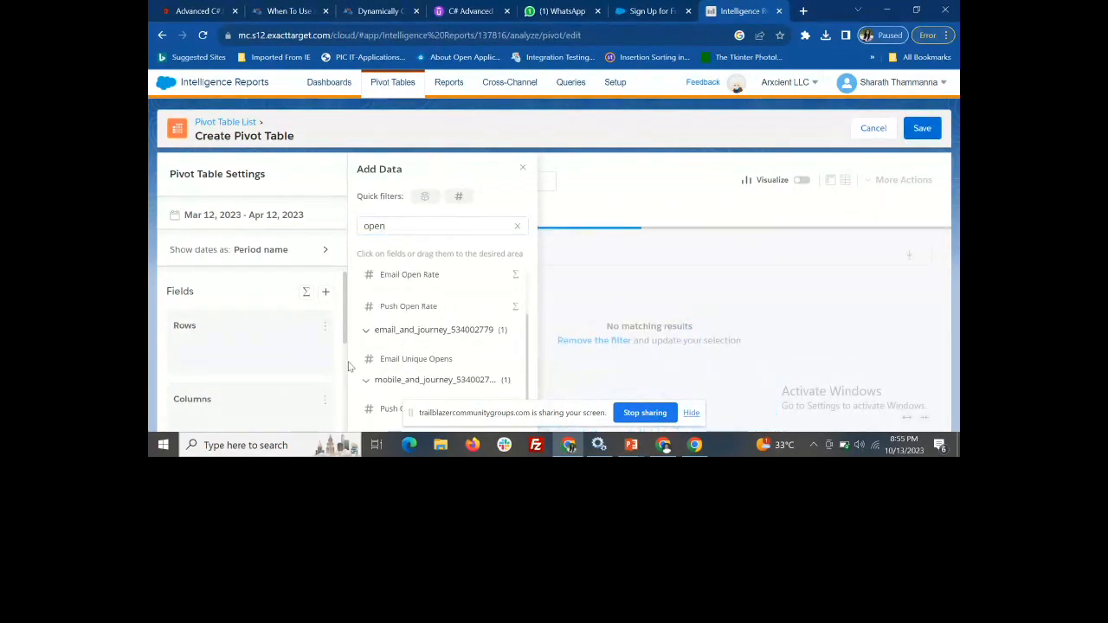
# Add the calculated Email Click To Open Rate measurement to the pivot table's values
pyautogui.scroll(-1, 310, 359)
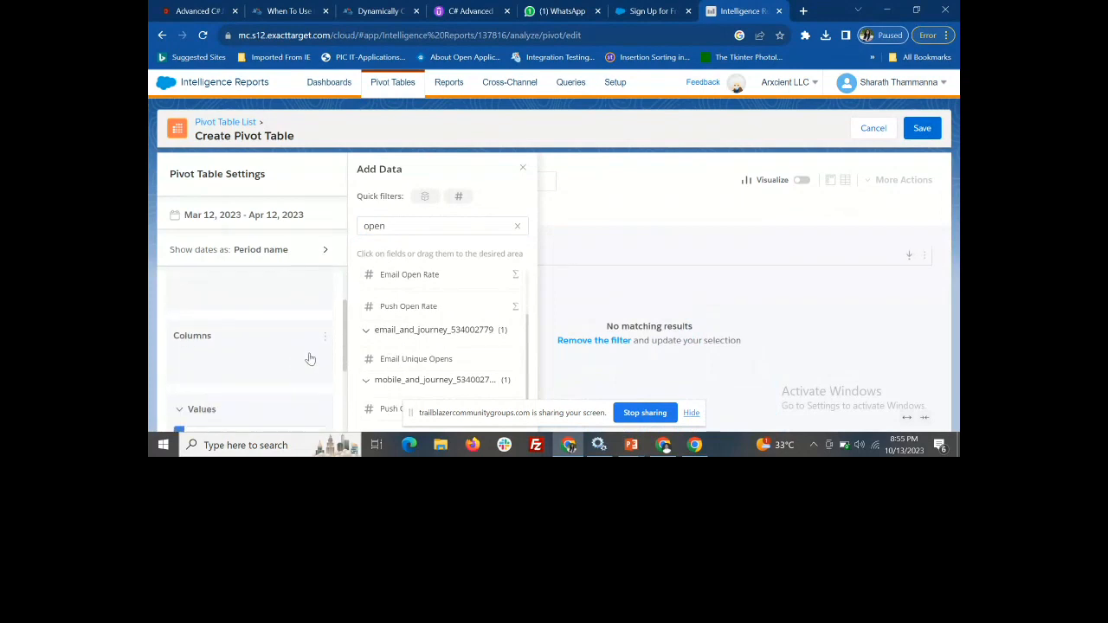
pyautogui.scroll(1, 412, 335)
pyautogui.click(417, 311)
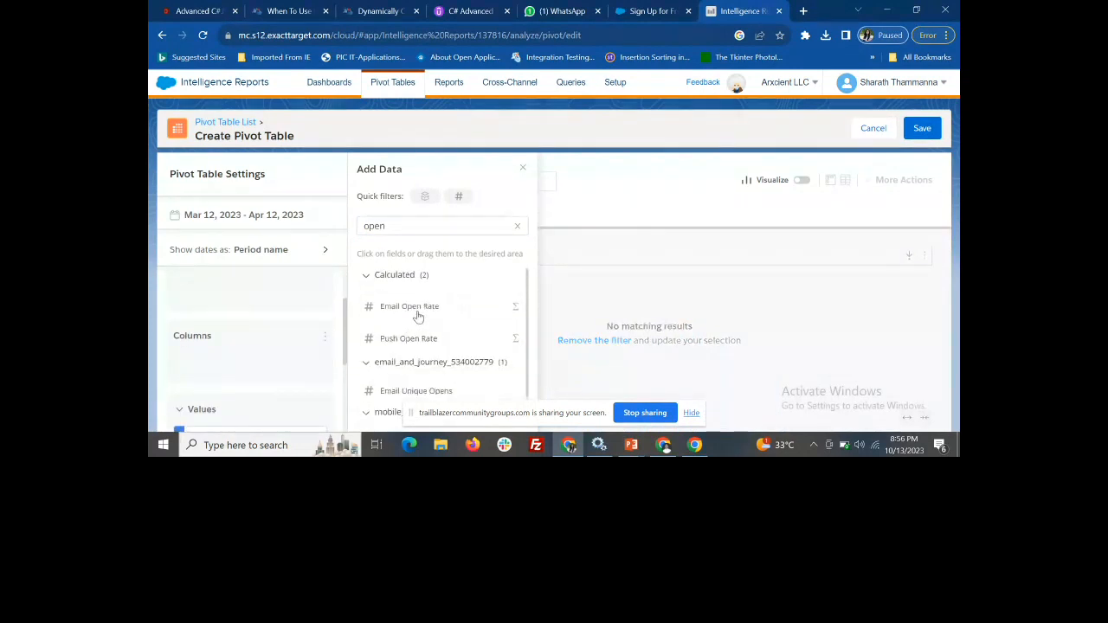
# Search the available fields for "click" and add Email Total Clicks to the pivot table's values
pyautogui.click(517, 226)
pyautogui.write('click')
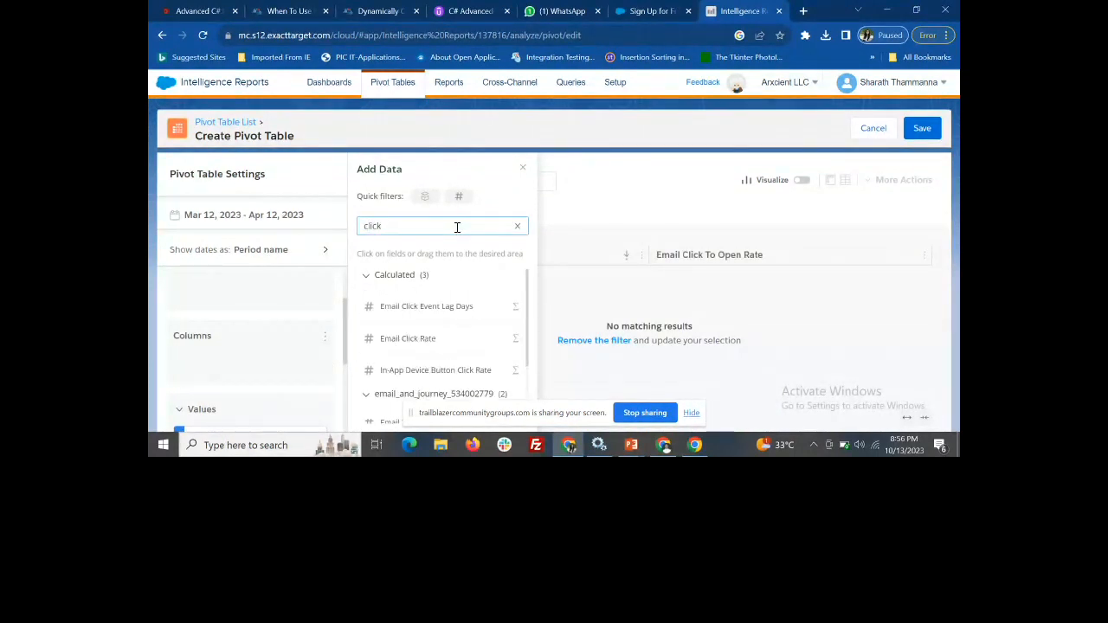
pyautogui.scroll(-1, 465, 329)
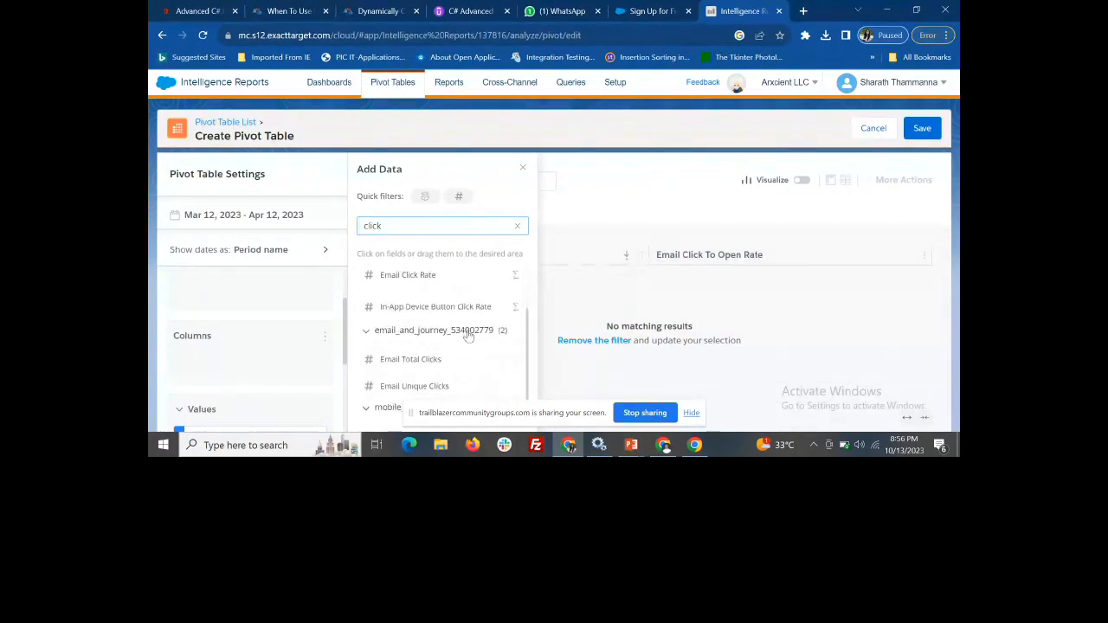
pyautogui.scroll(-1, 482, 354)
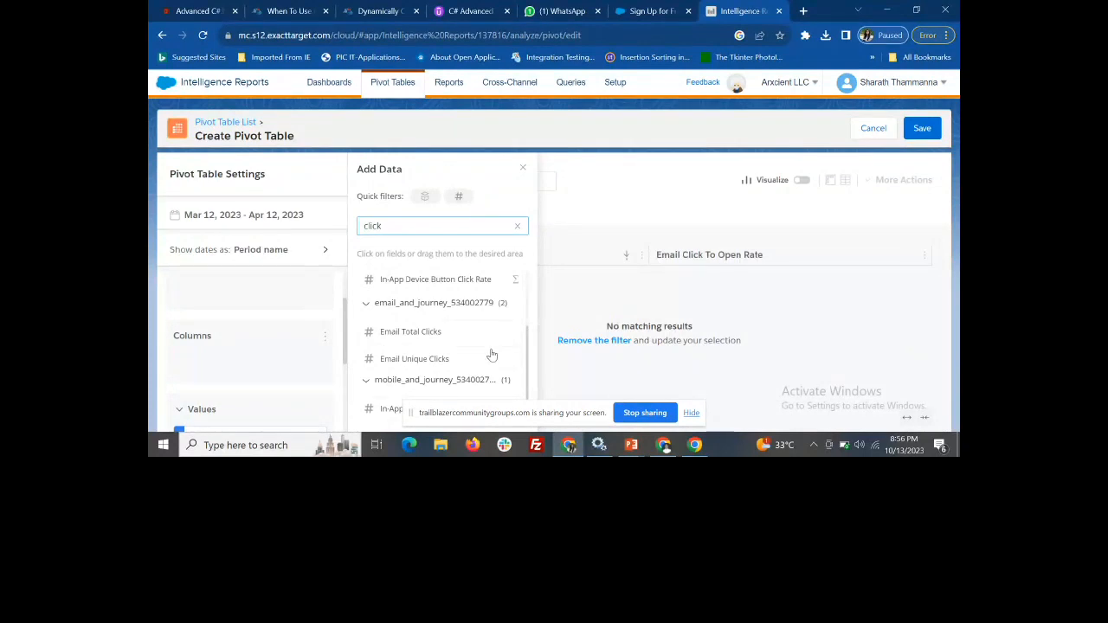
pyautogui.click(452, 331)
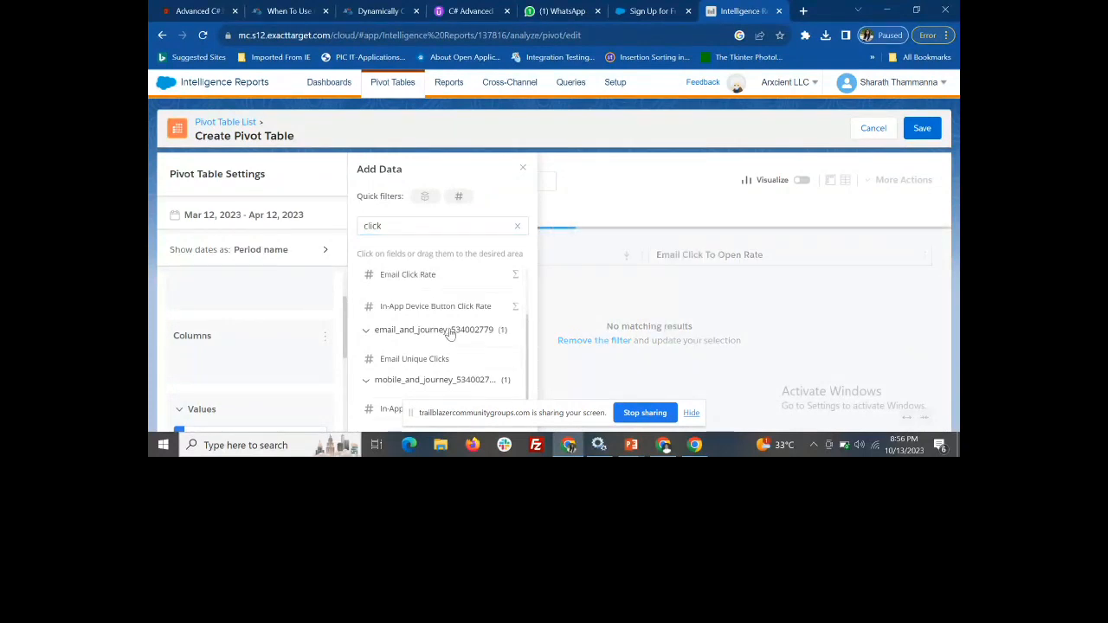
# Search the available fields for "Journey" and add Journey Name to the pivot table's rows
pyautogui.scroll(2, 436, 292)
pyautogui.click(517, 227)
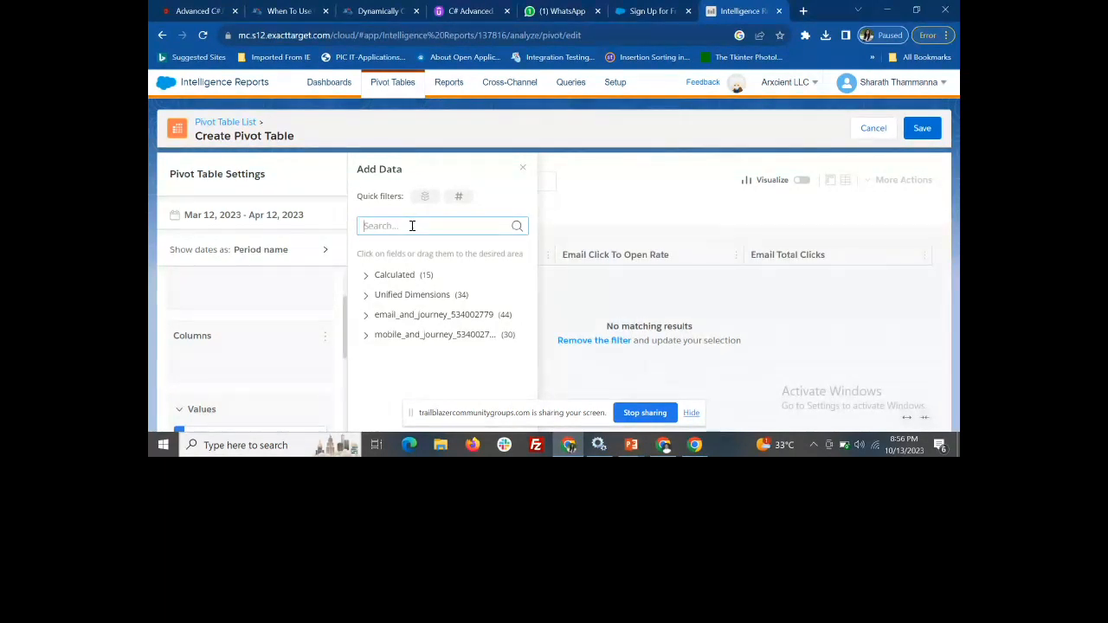
pyautogui.write('Journey')
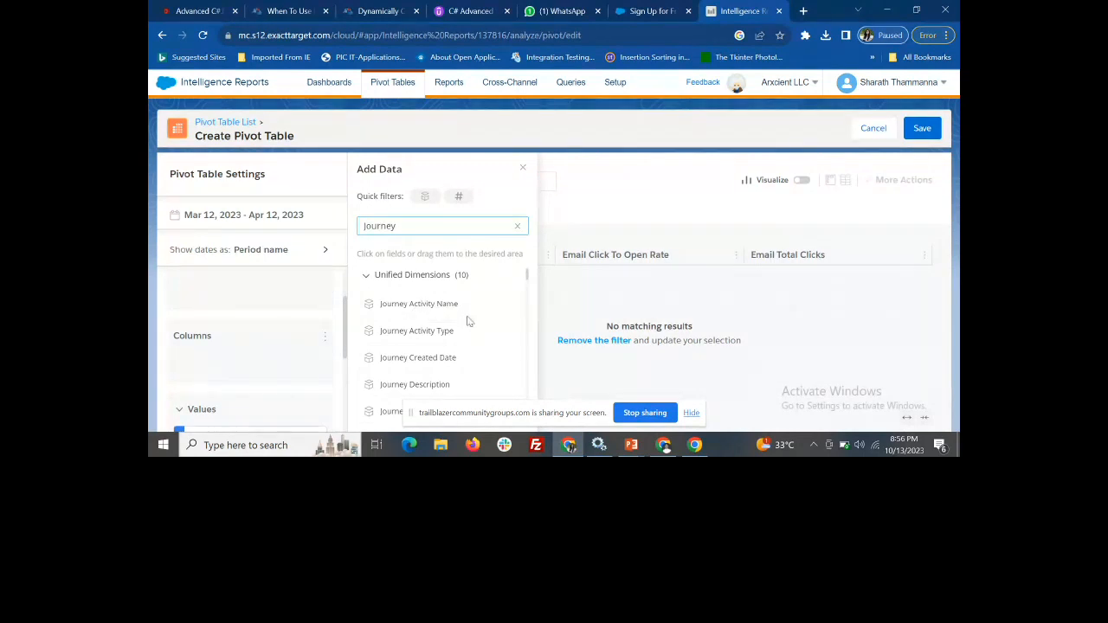
pyautogui.scroll(-3, 462, 327)
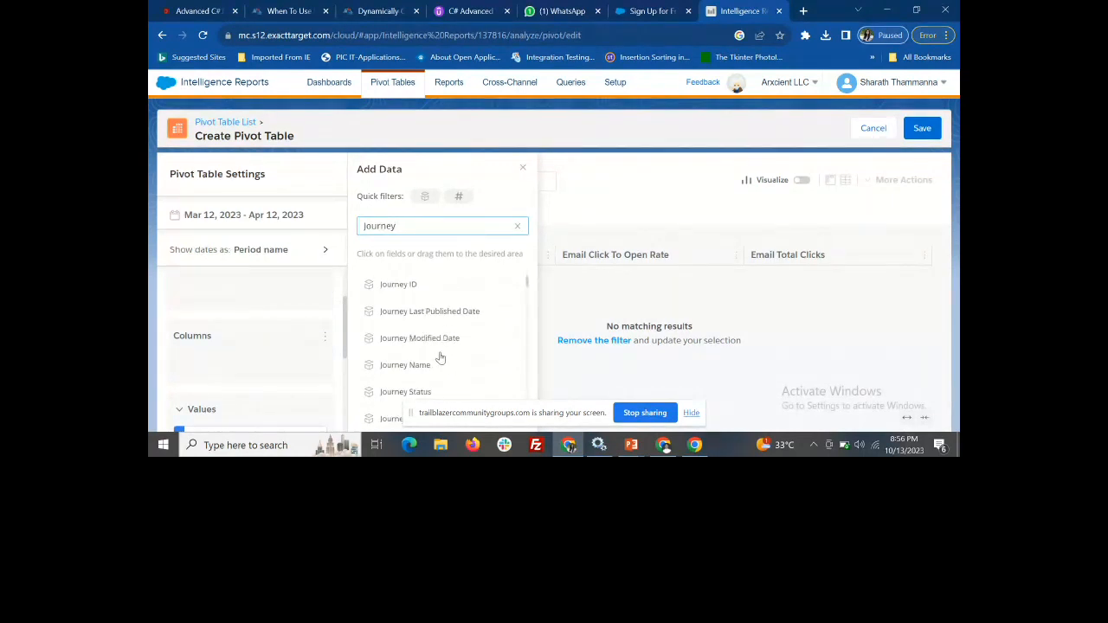
pyautogui.click(440, 367)
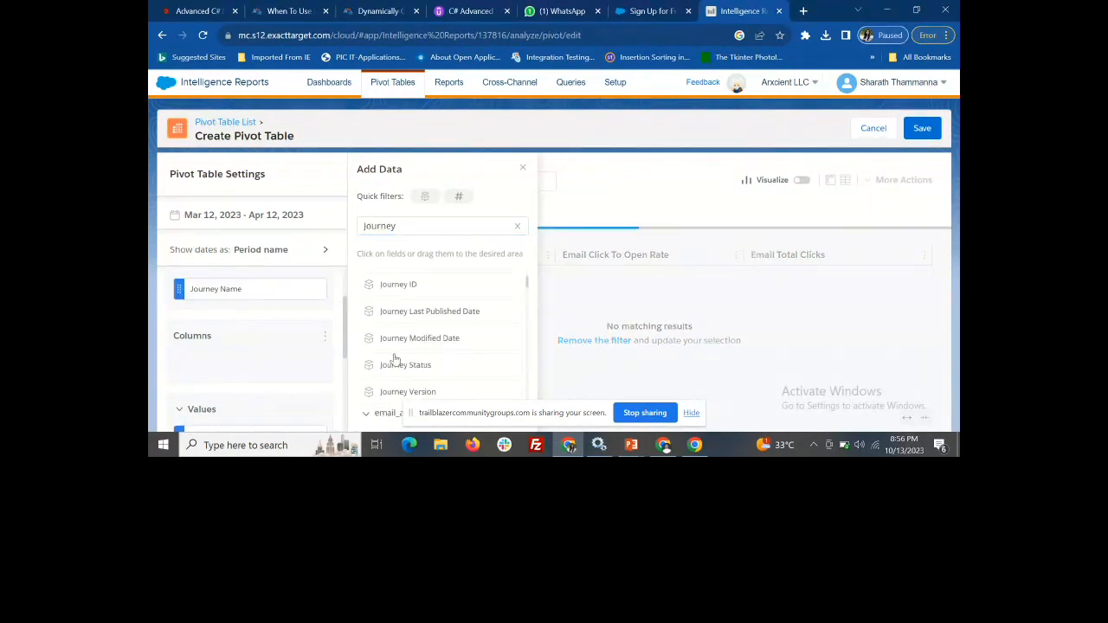
# Search the available fields for "Email con" and add Email Content Name to the rows
pyautogui.click(516, 226)
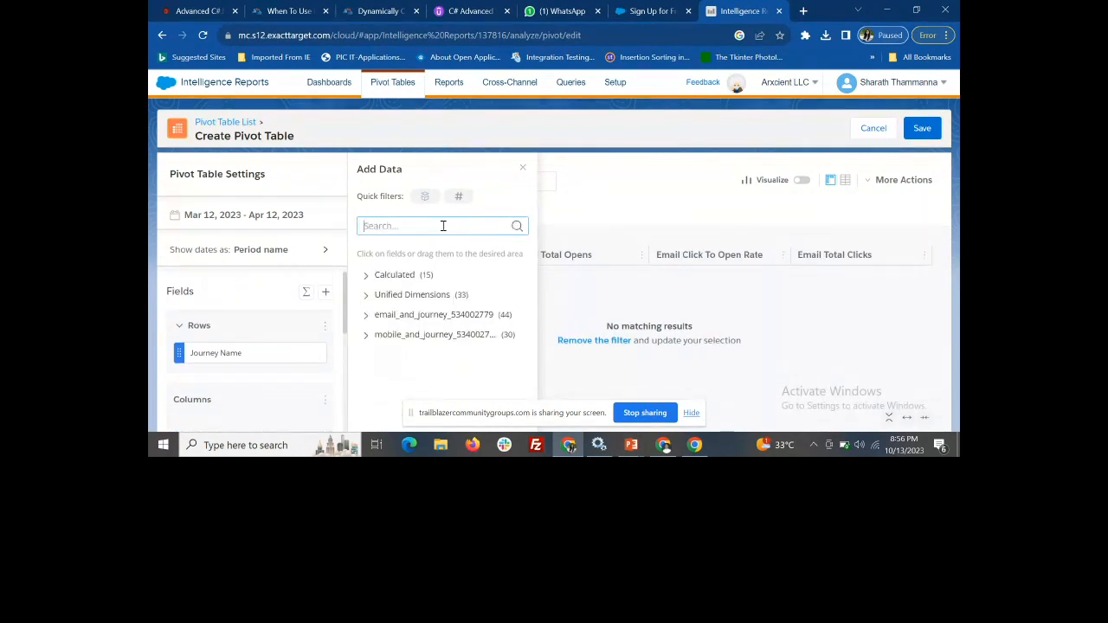
pyautogui.write('Email')
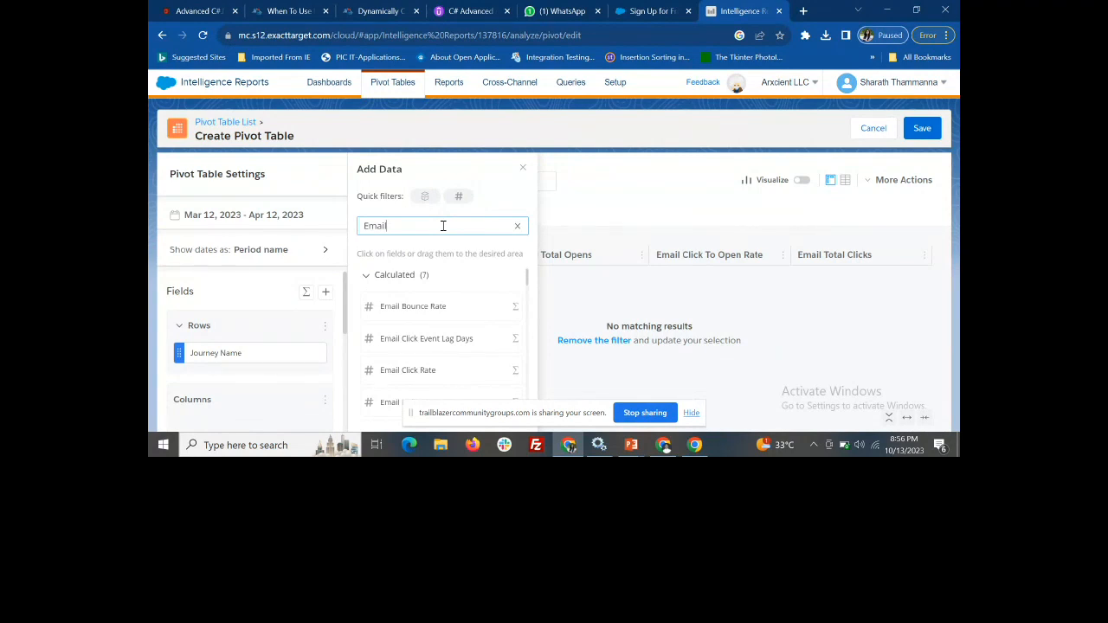
pyautogui.write('con')
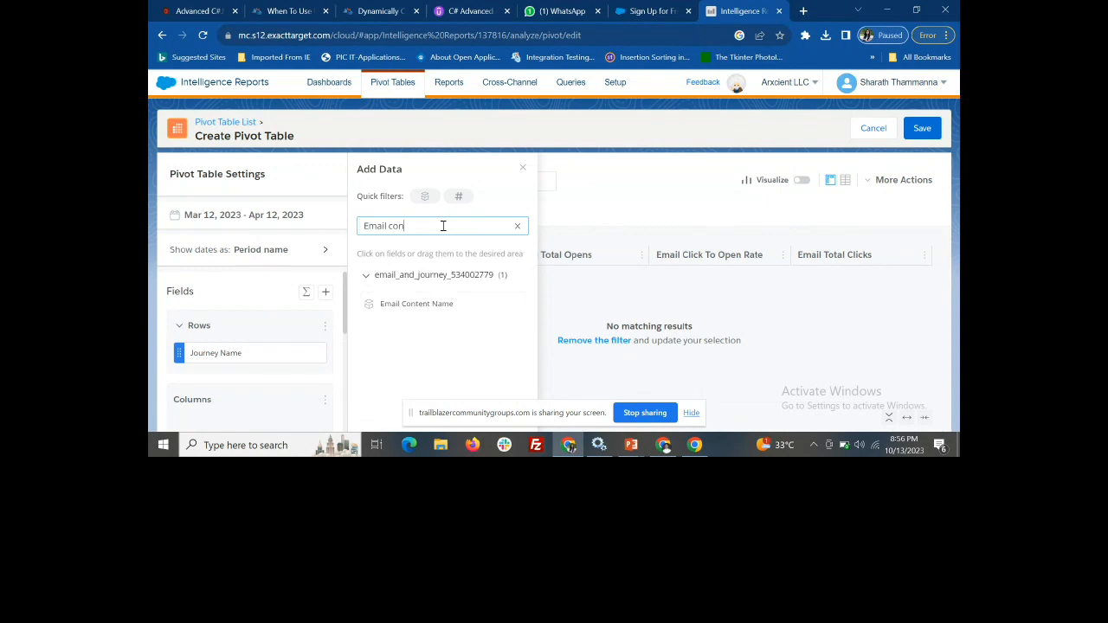
pyautogui.click(433, 303)
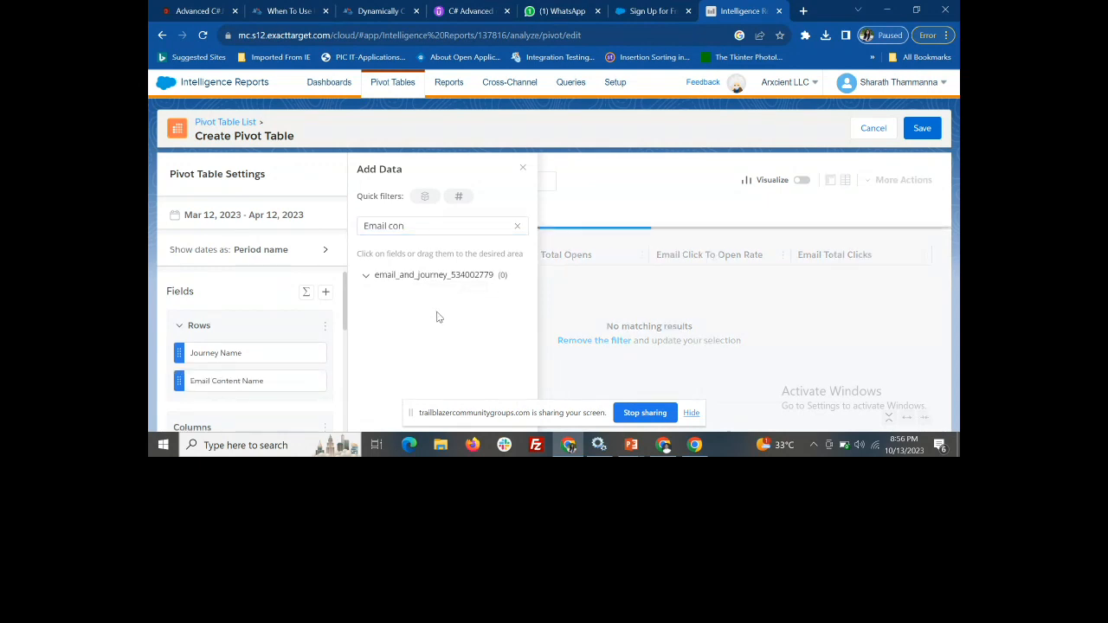
# Search the available fields for "Link", add Email Link Alias to the rows and close the field list
pyautogui.click(517, 228)
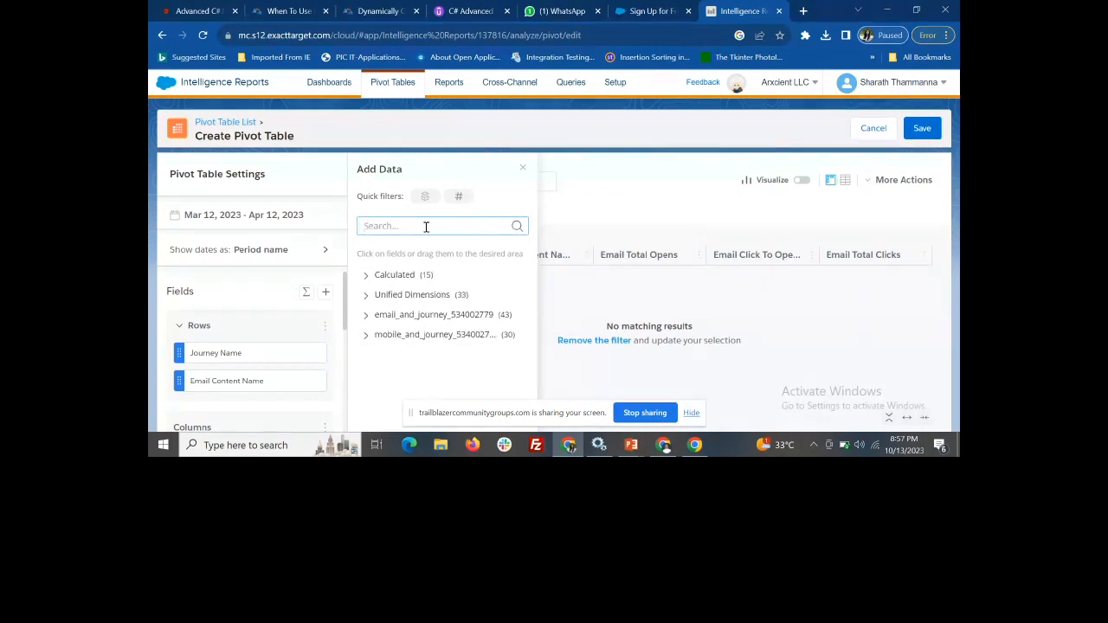
pyautogui.write('Email')
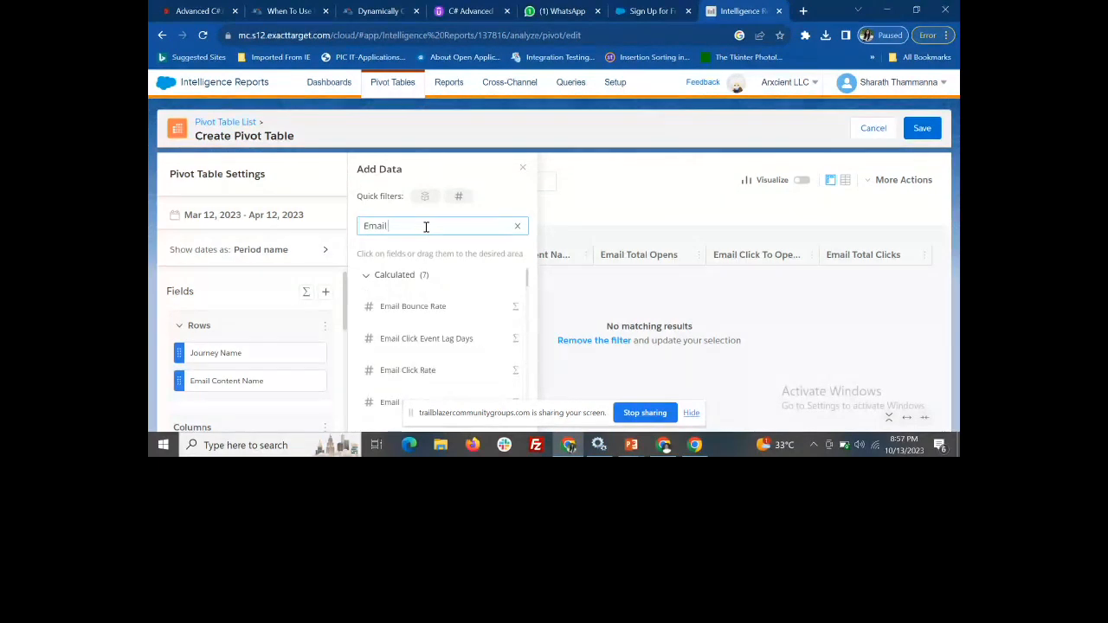
pyautogui.press('BackSpace')
pyautogui.press('BackSpace')
pyautogui.press('BackSpace')
pyautogui.press('BackSpace')
pyautogui.press('BackSpace')
pyautogui.write('Liak')
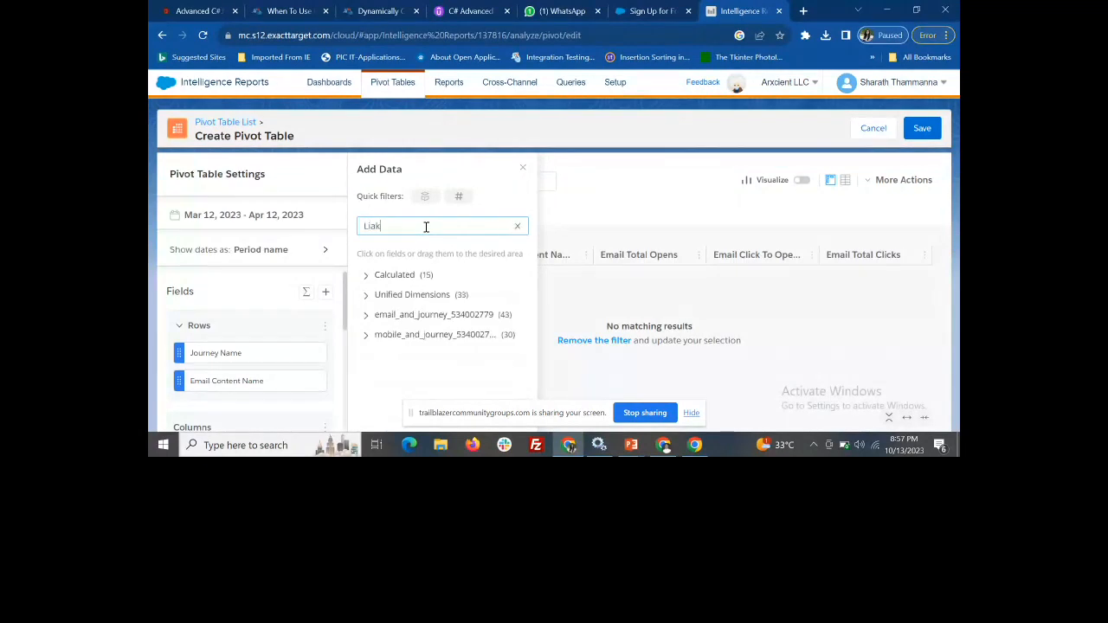
pyautogui.press('BackSpace')
pyautogui.press('BackSpace')
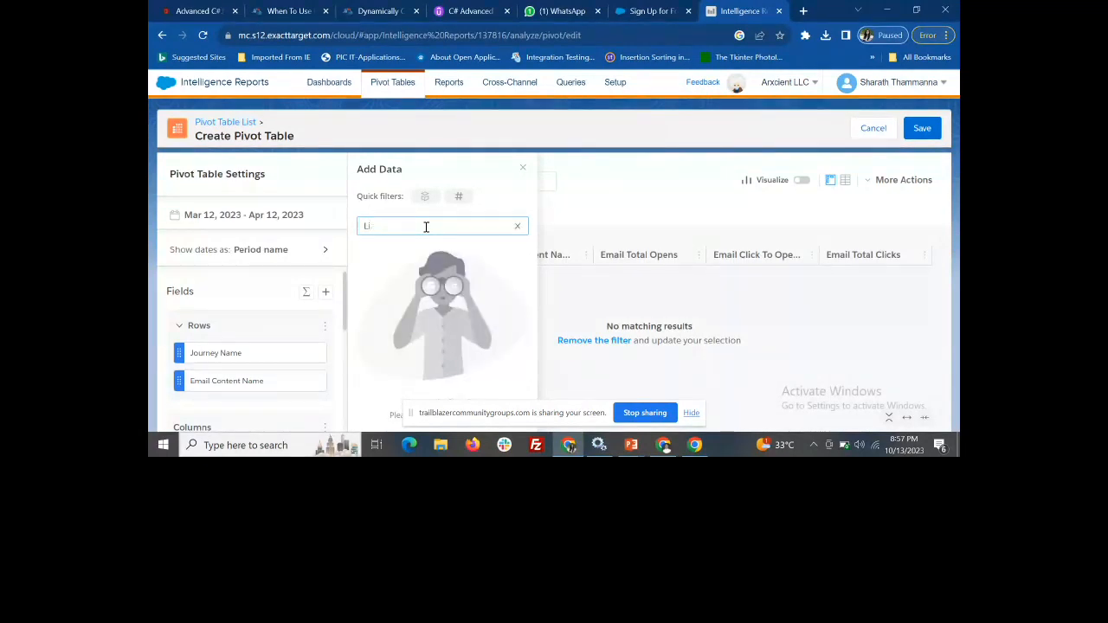
pyautogui.write('nk')
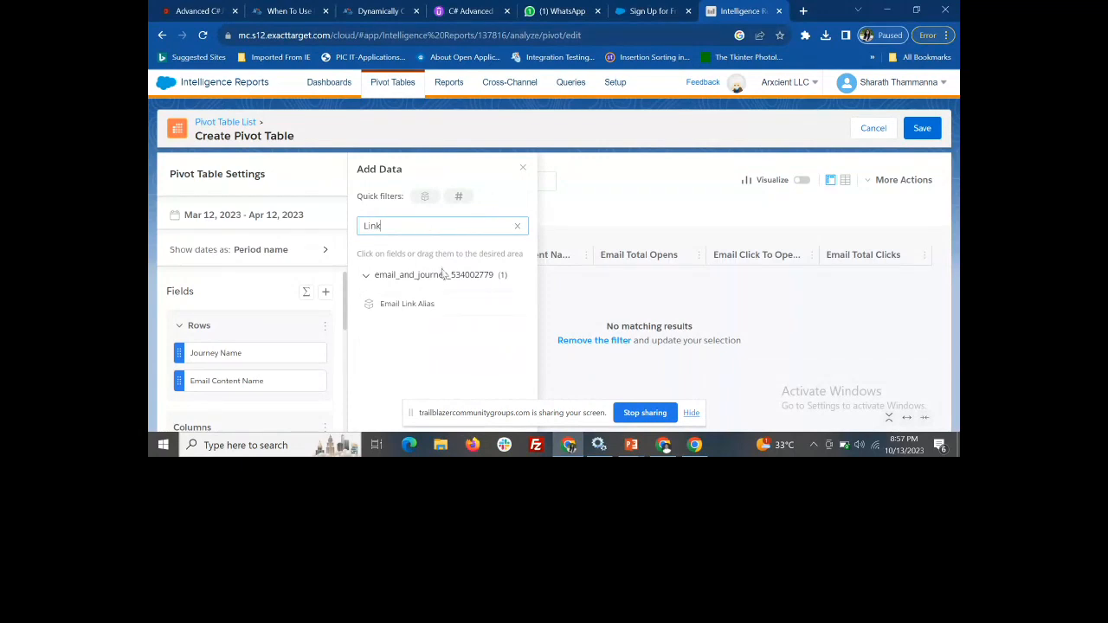
pyautogui.click(426, 310)
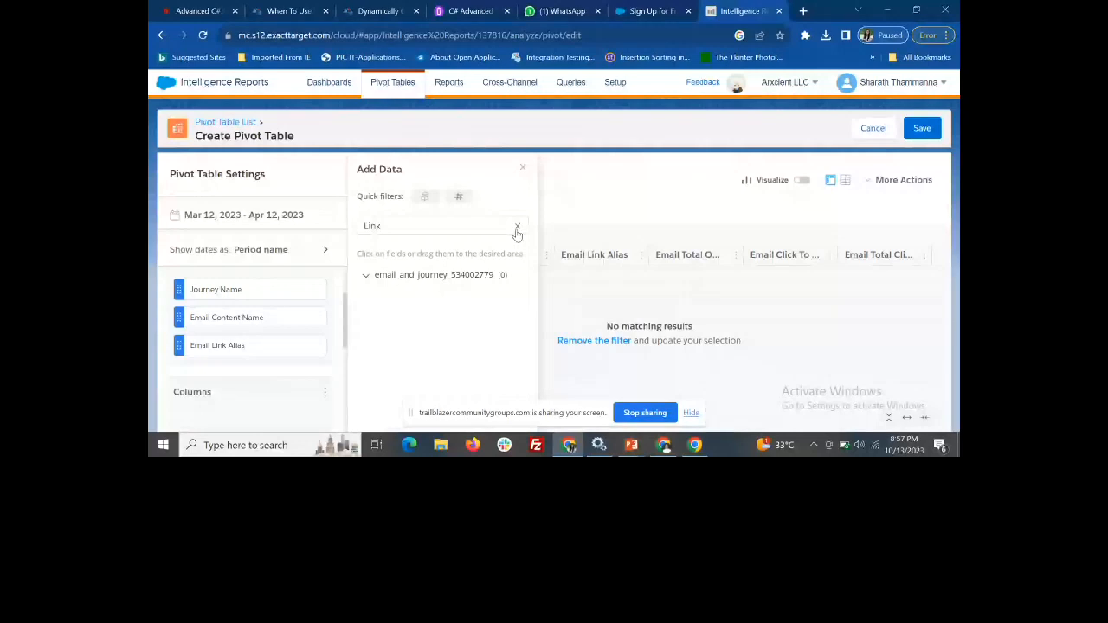
pyautogui.click(776, 320)
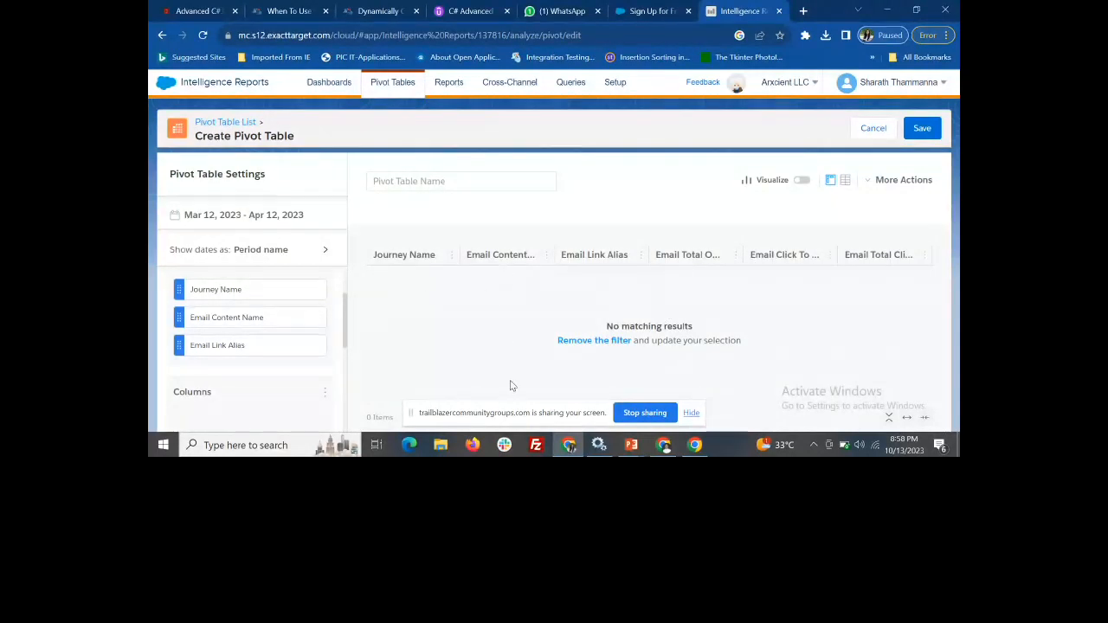
# Try to add a Journey Name filter with a List of condition, checking the selectable journeys, and dismiss the filter dialog
pyautogui.scroll(-3, 269, 366)
pyautogui.scroll(-3, 269, 366)
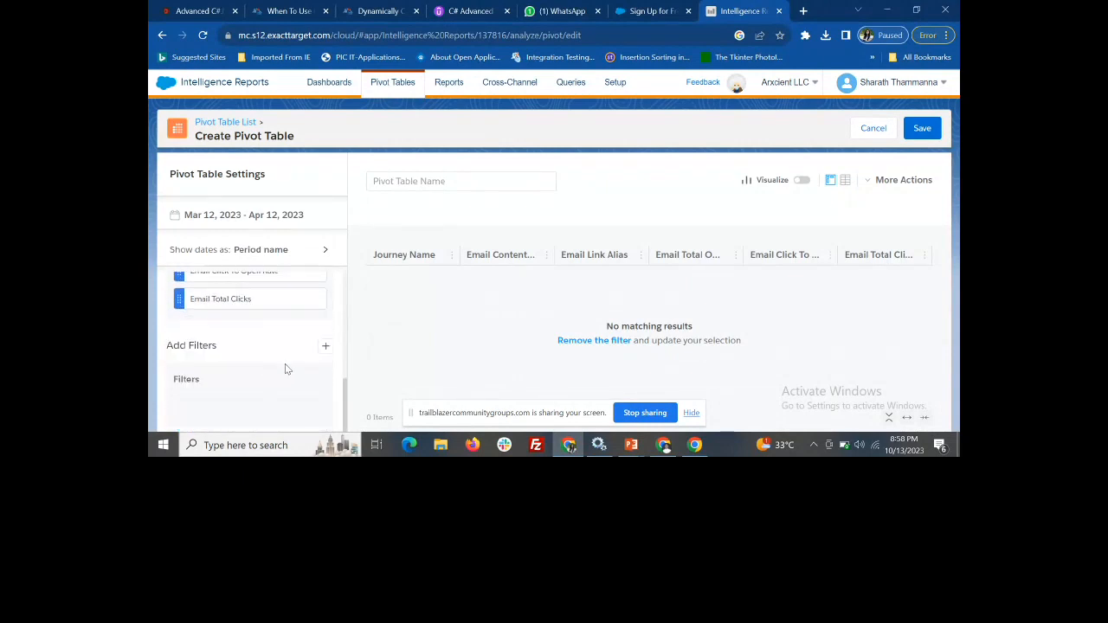
pyautogui.click(325, 347)
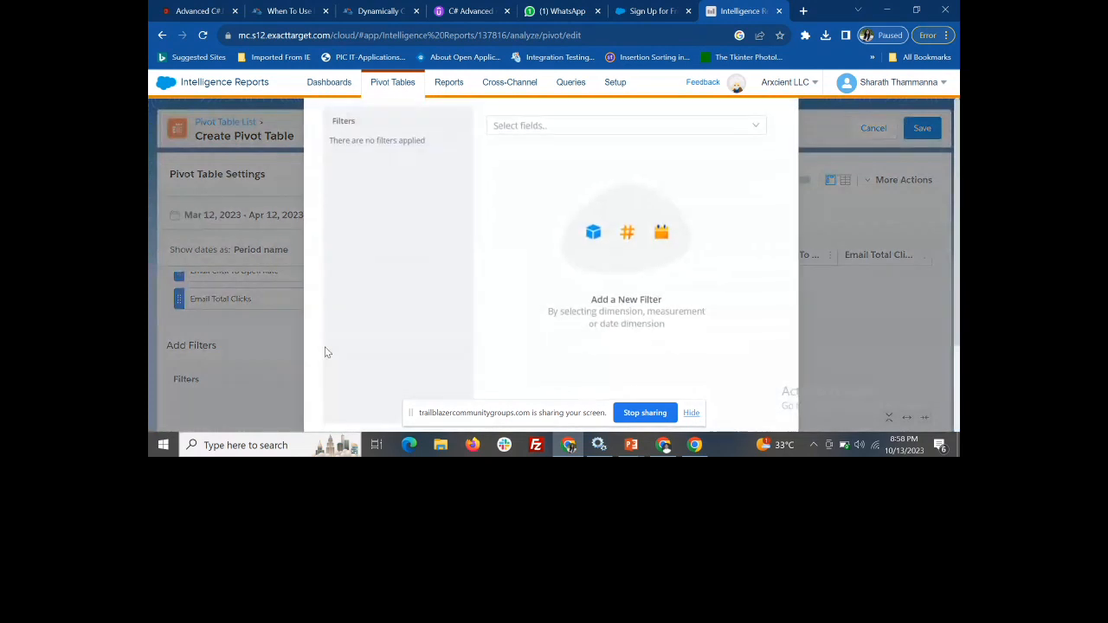
pyautogui.click(521, 124)
pyautogui.write('jour')
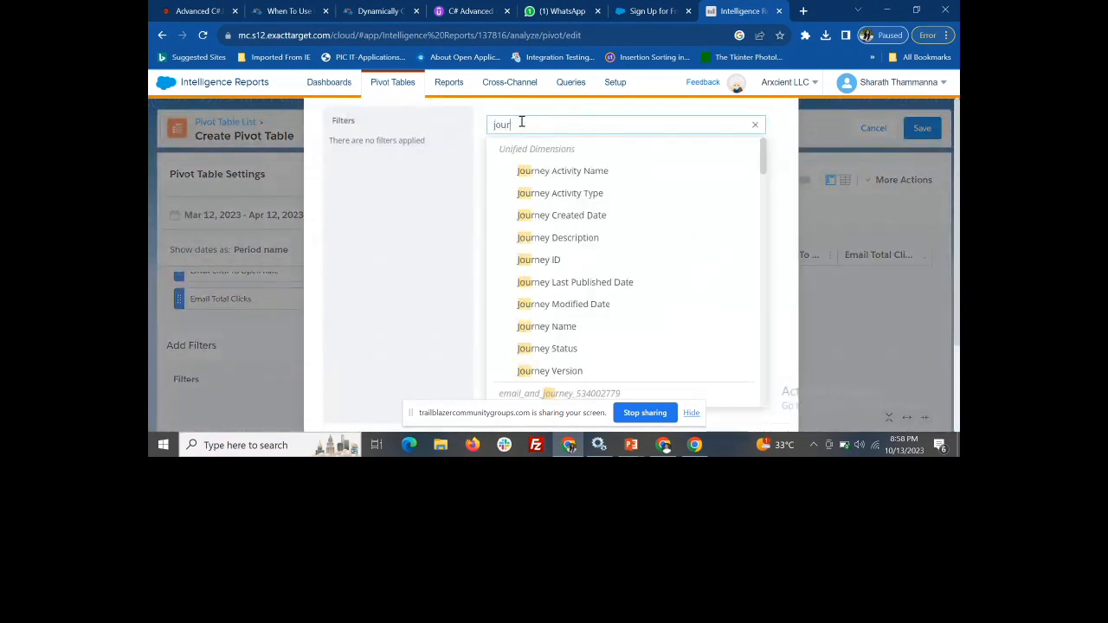
pyautogui.click(570, 328)
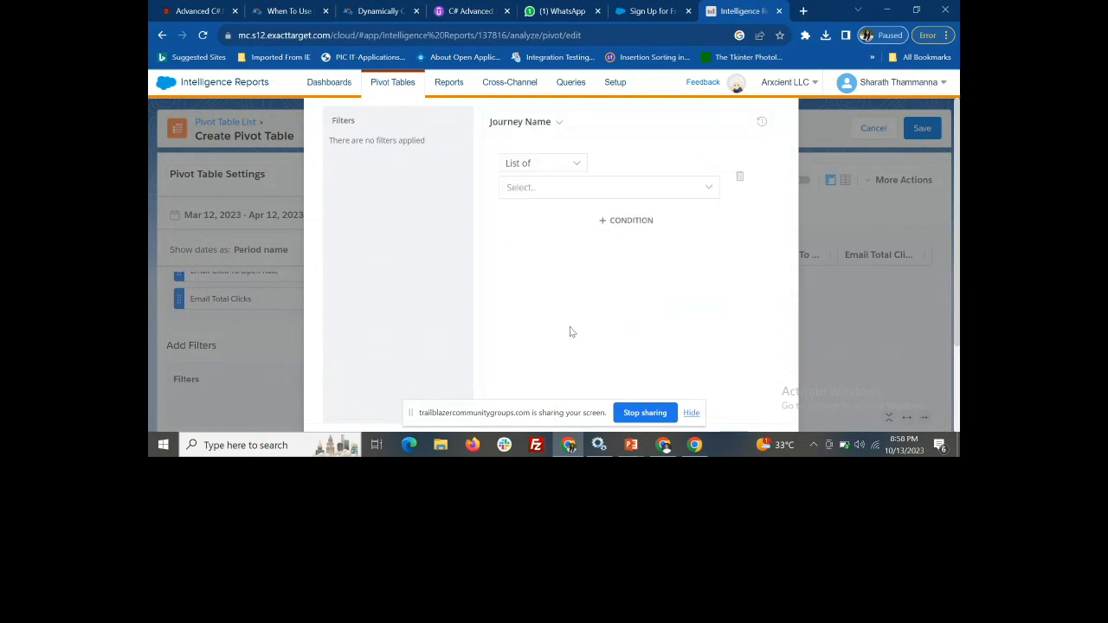
pyautogui.click(565, 197)
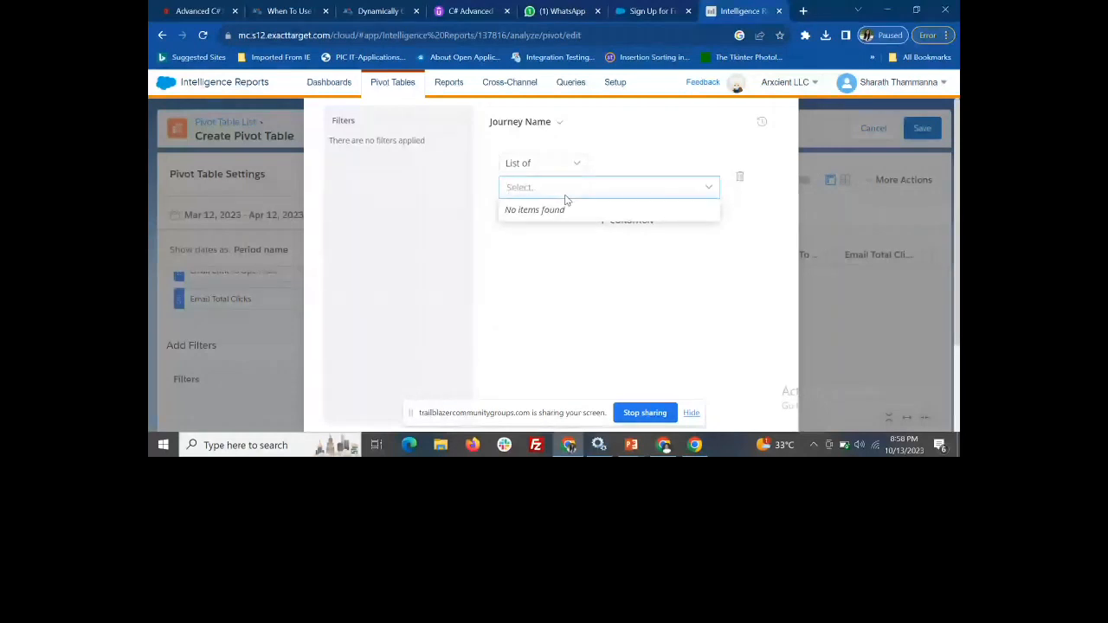
pyautogui.click(599, 316)
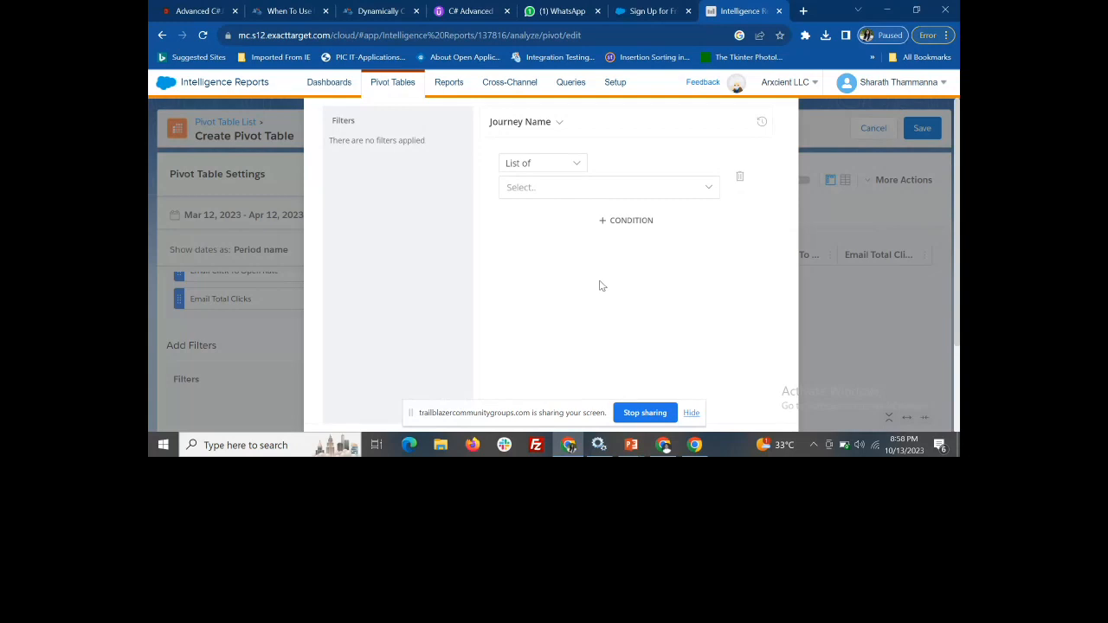
pyautogui.click(560, 192)
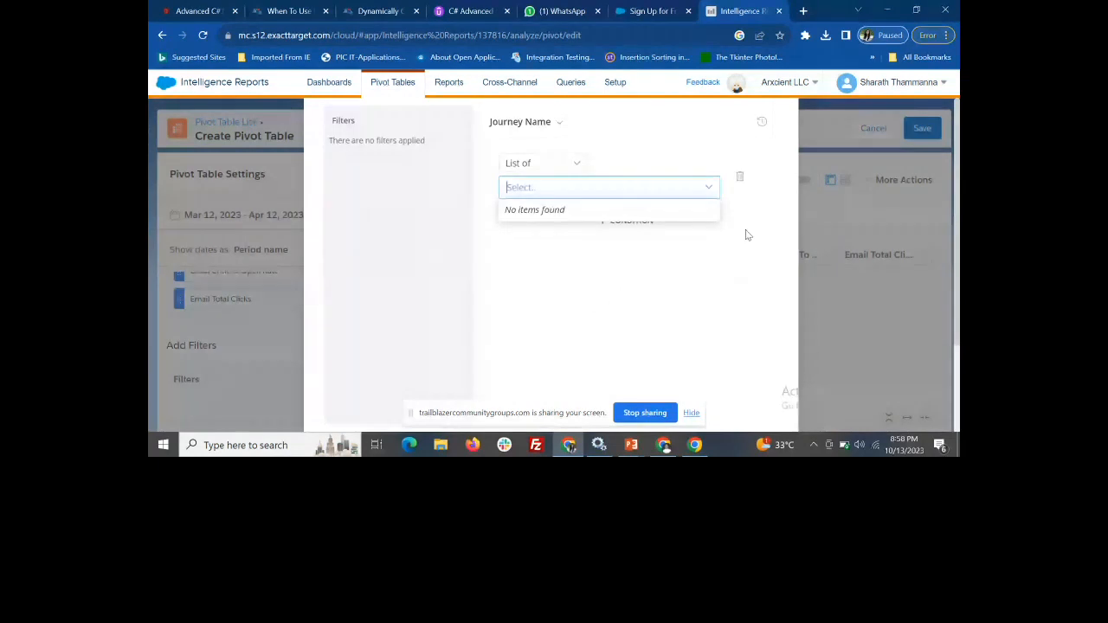
pyautogui.click(856, 217)
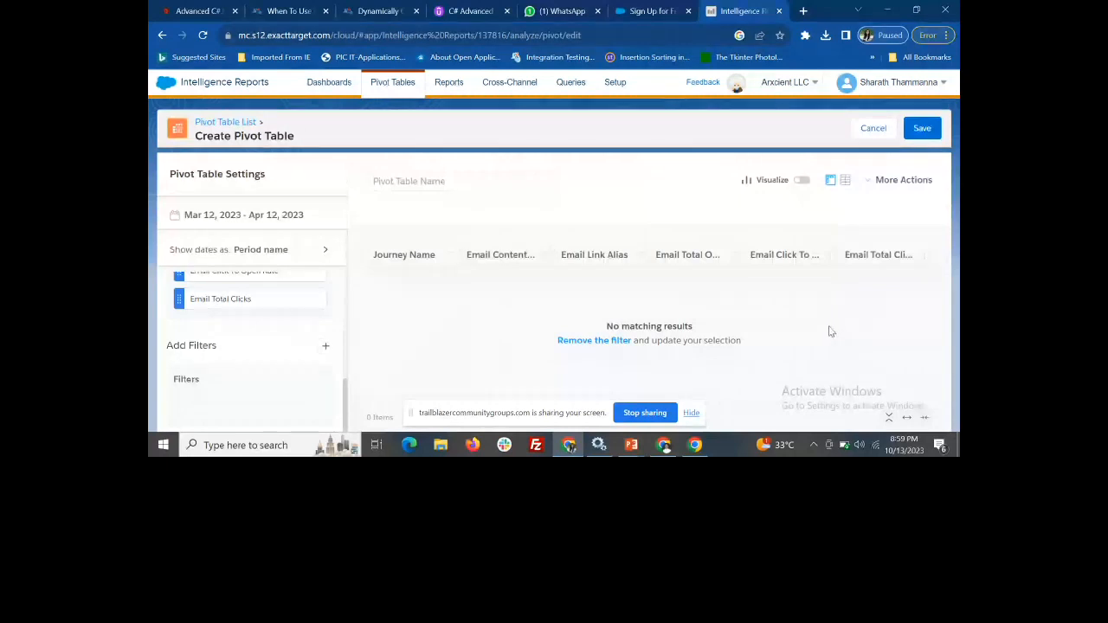
# Examine the pivot table's options for saving to a dashboard, scheduling an export and quick download
pyautogui.click(883, 185)
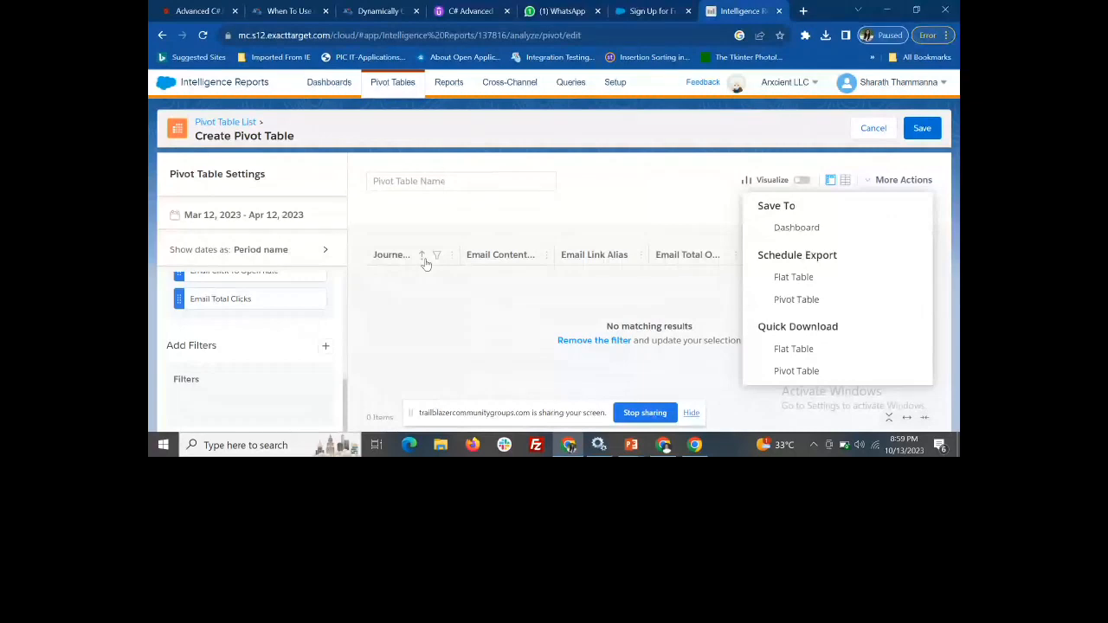
# Try to schedule a pivot table export, dismiss the unsaved changes prompt, name the pivot table Test1 and save it
pyautogui.click(801, 300)
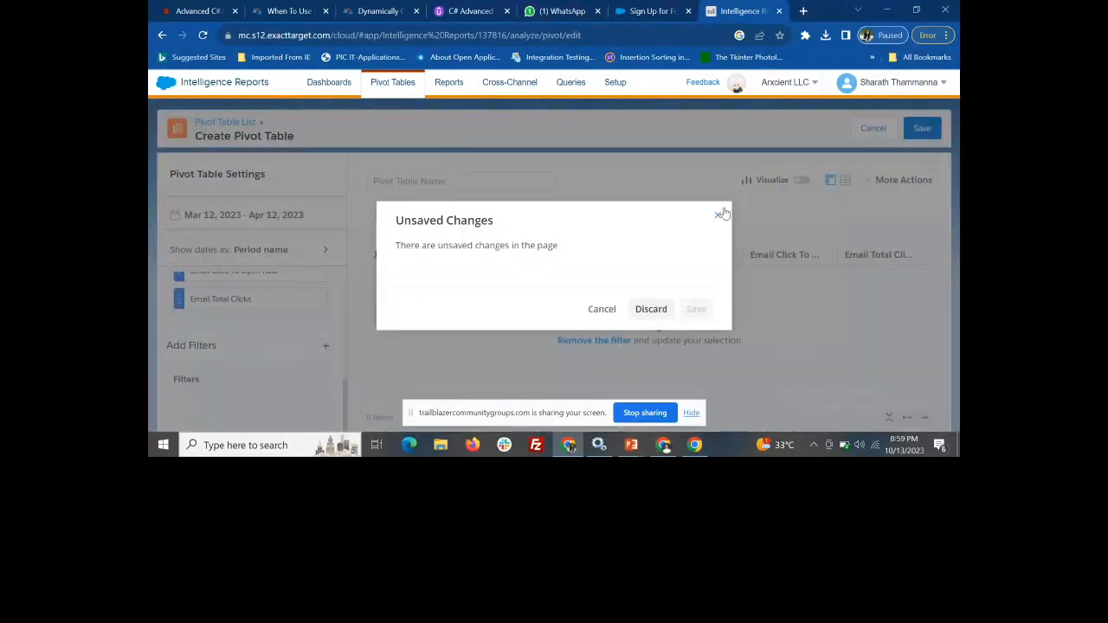
pyautogui.click(718, 216)
pyautogui.click(424, 184)
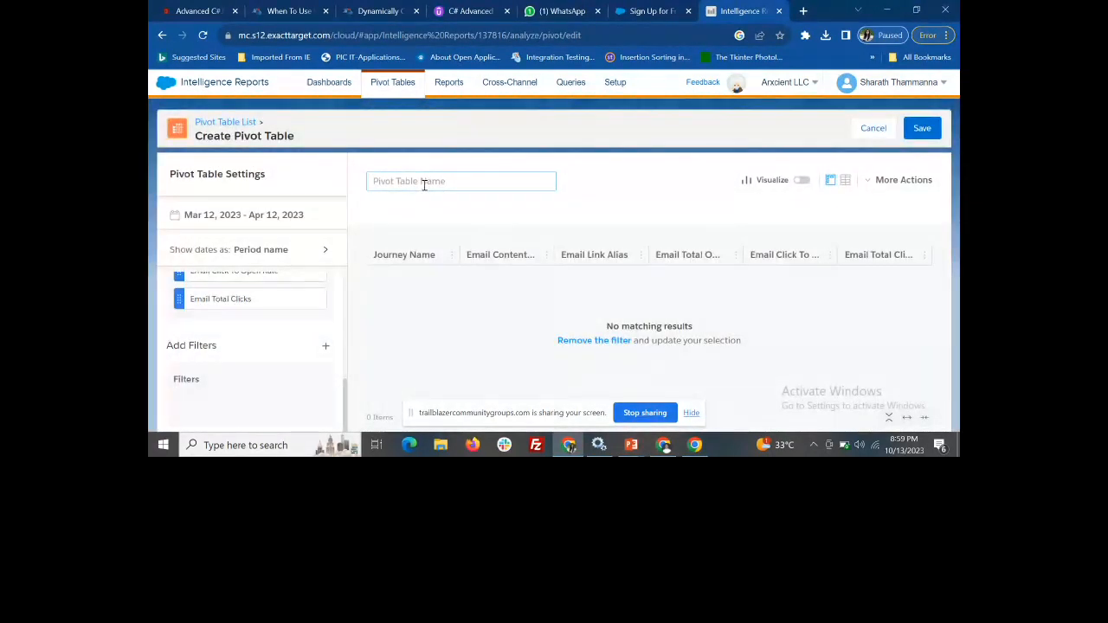
pyautogui.write('Test1')
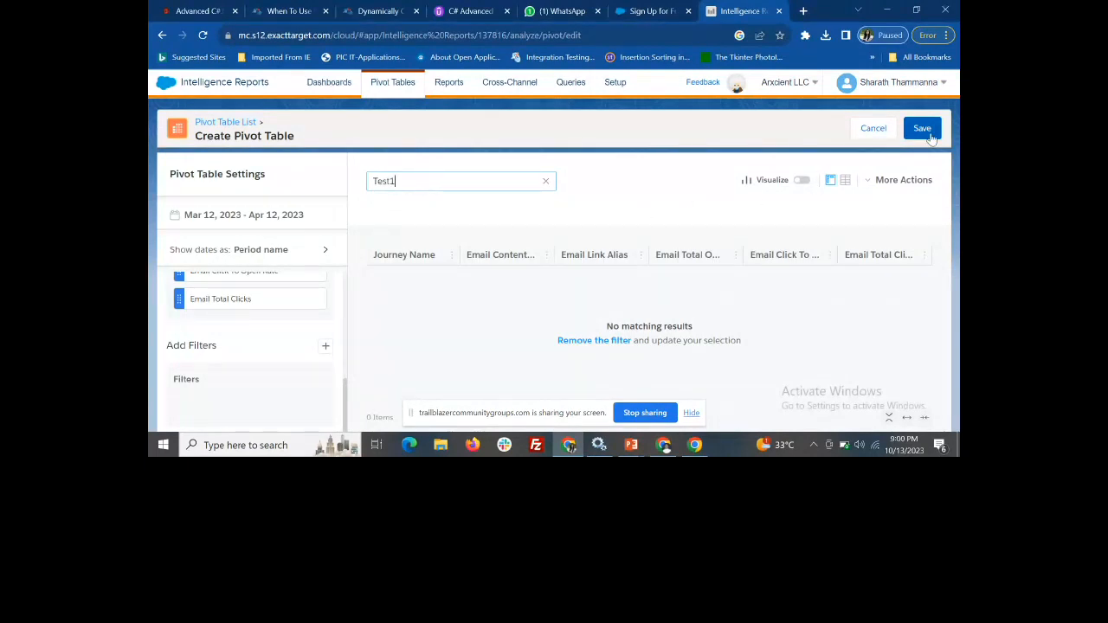
pyautogui.click(892, 181)
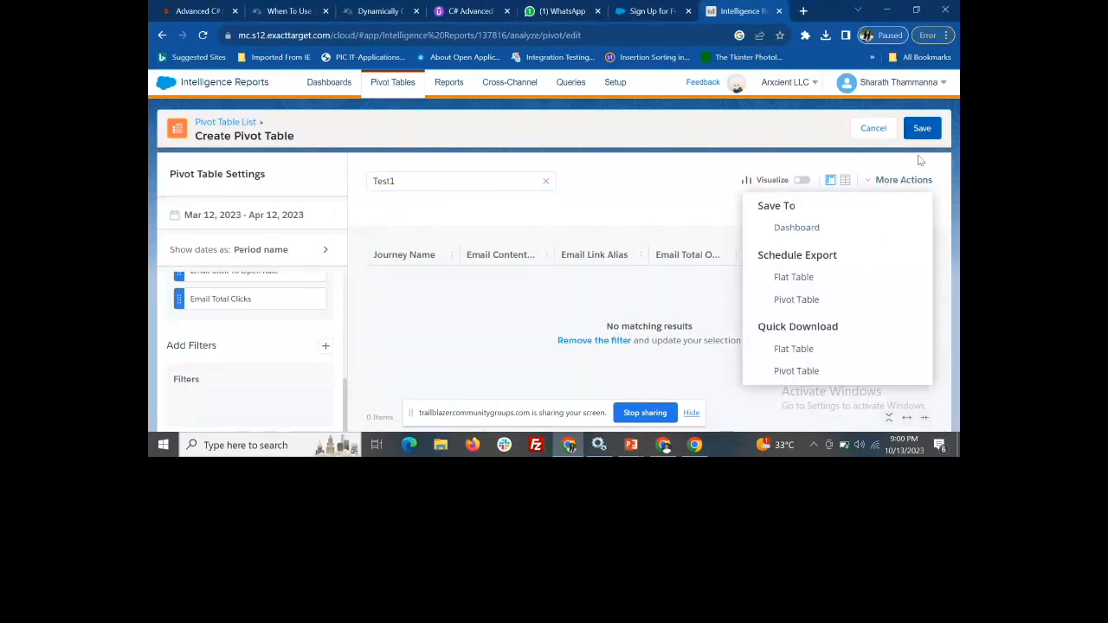
pyautogui.click(922, 128)
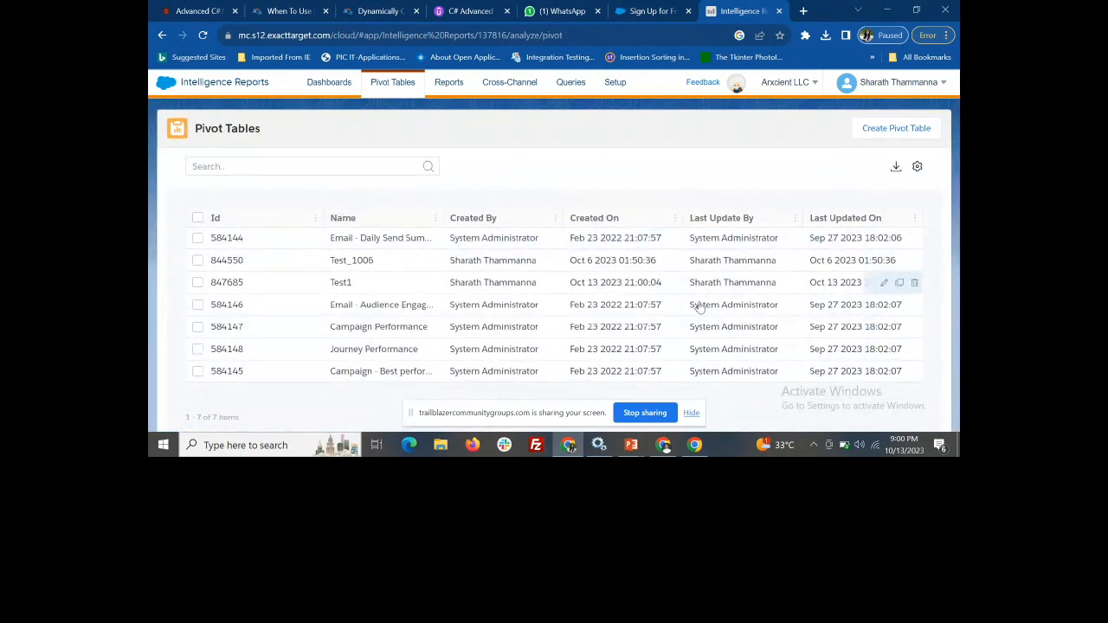
# Open the Test1 pivot table for editing and start a scheduled export of it as a flat table
pyautogui.click(884, 284)
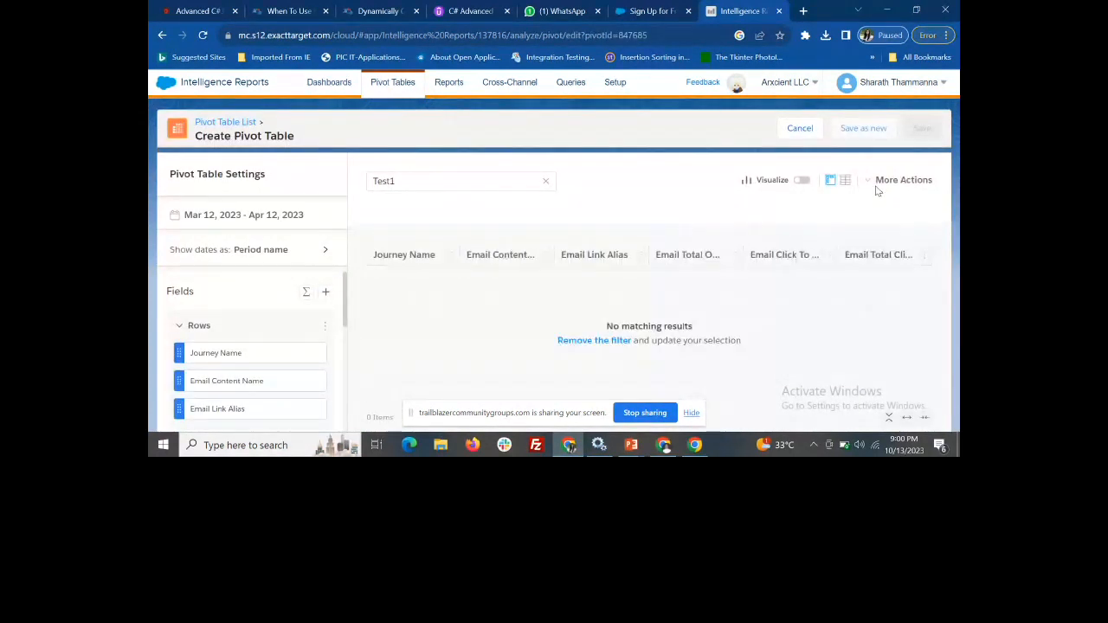
pyautogui.click(875, 181)
pyautogui.click(814, 284)
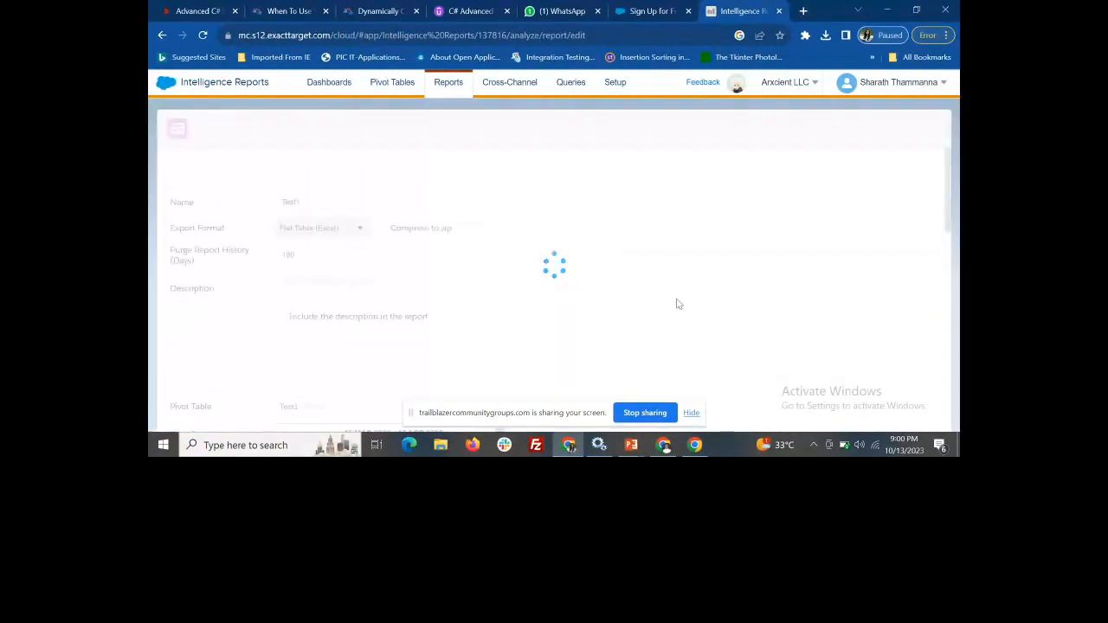
# Set the Test1 report's scheduling frequency to Weekly
pyautogui.scroll(-3, 437, 342)
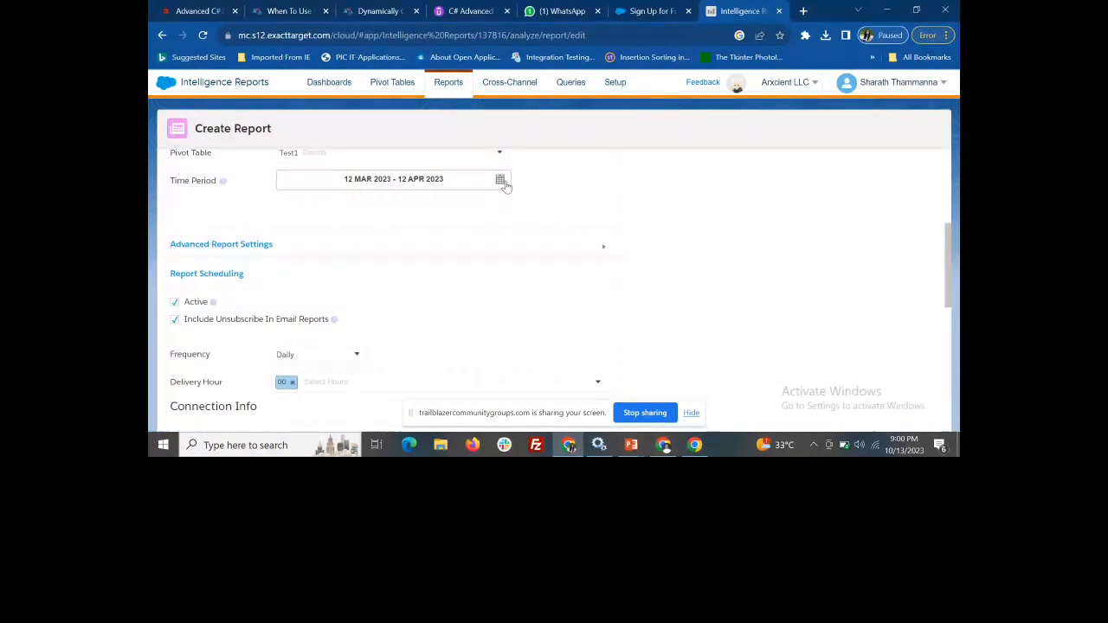
pyautogui.click(355, 355)
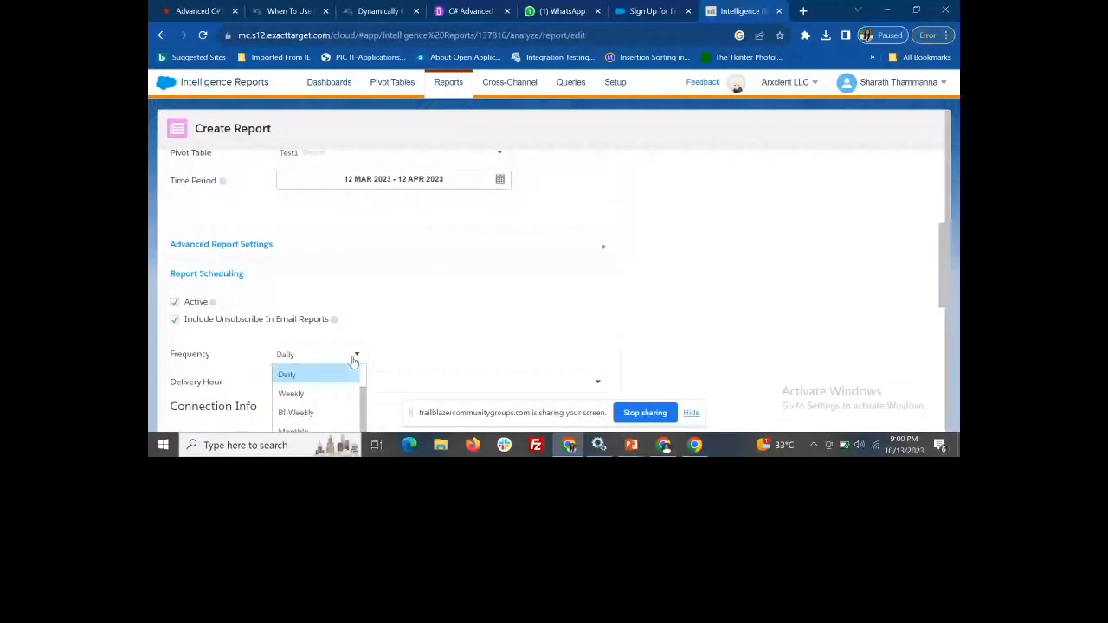
pyautogui.click(303, 395)
pyautogui.scroll(-1, 534, 332)
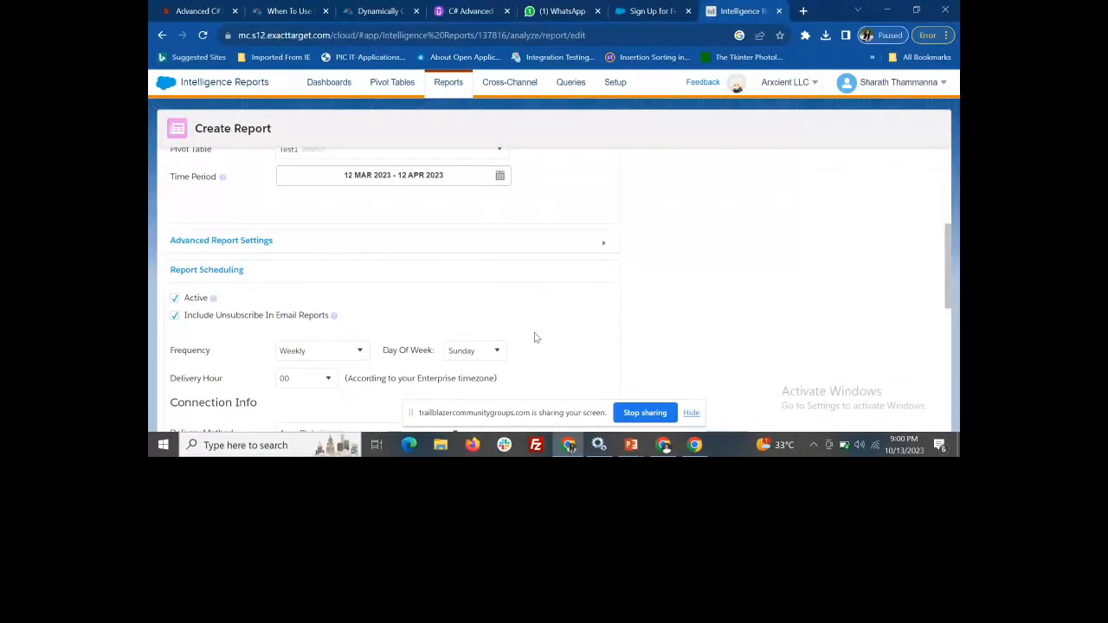
pyautogui.click(497, 299)
pyautogui.click(575, 329)
pyautogui.scroll(-2, 288, 328)
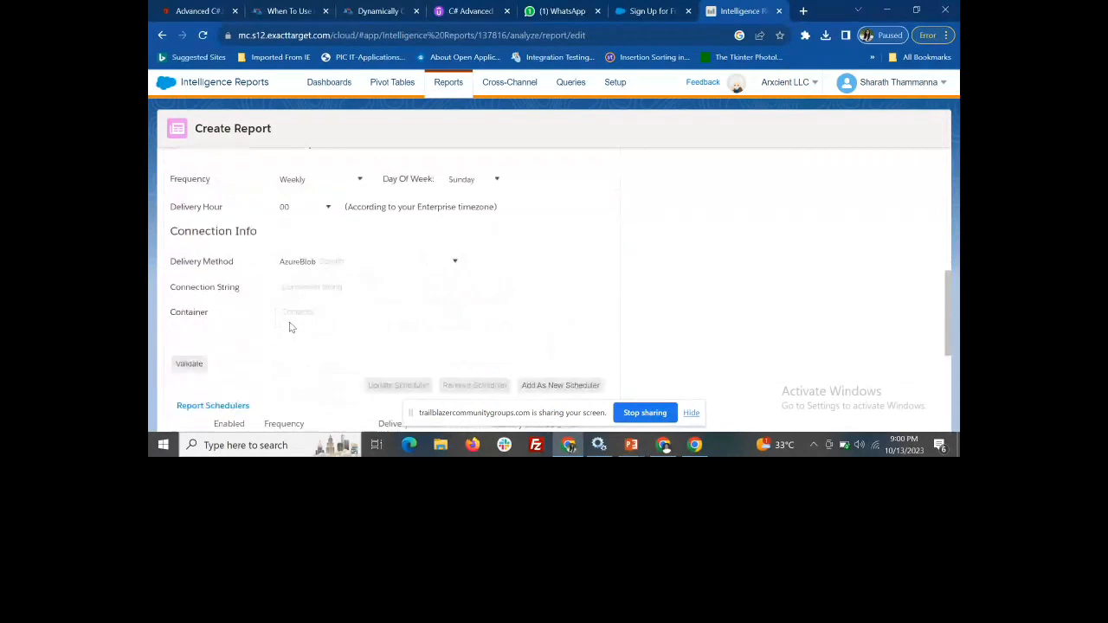
# Set the scheduled report's delivery method to Email and check the other available delivery methods
pyautogui.click(356, 246)
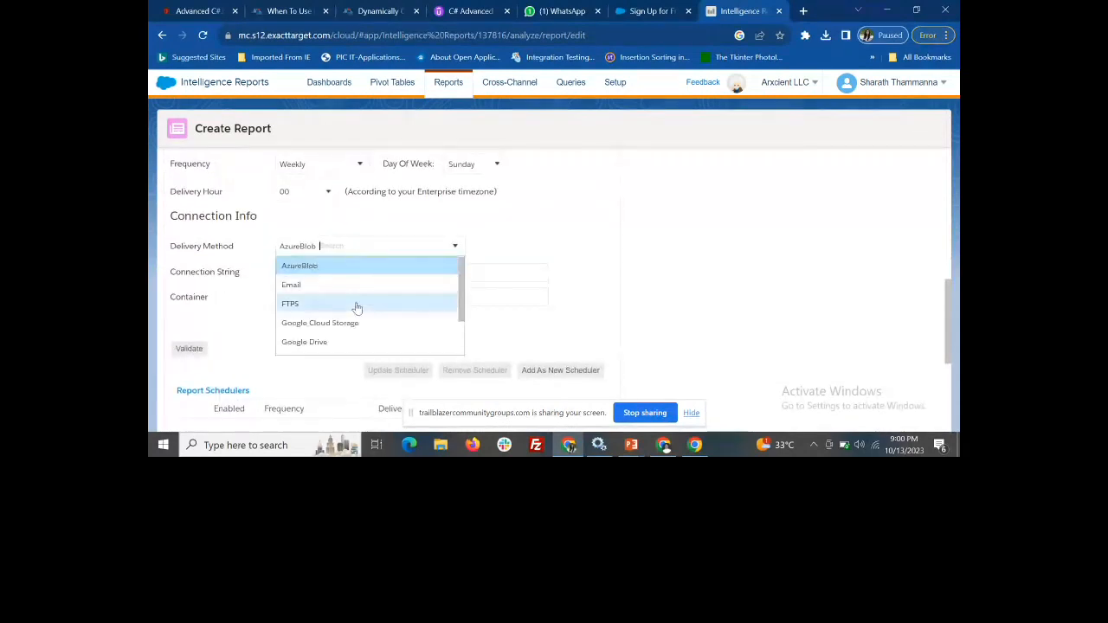
pyautogui.click(335, 287)
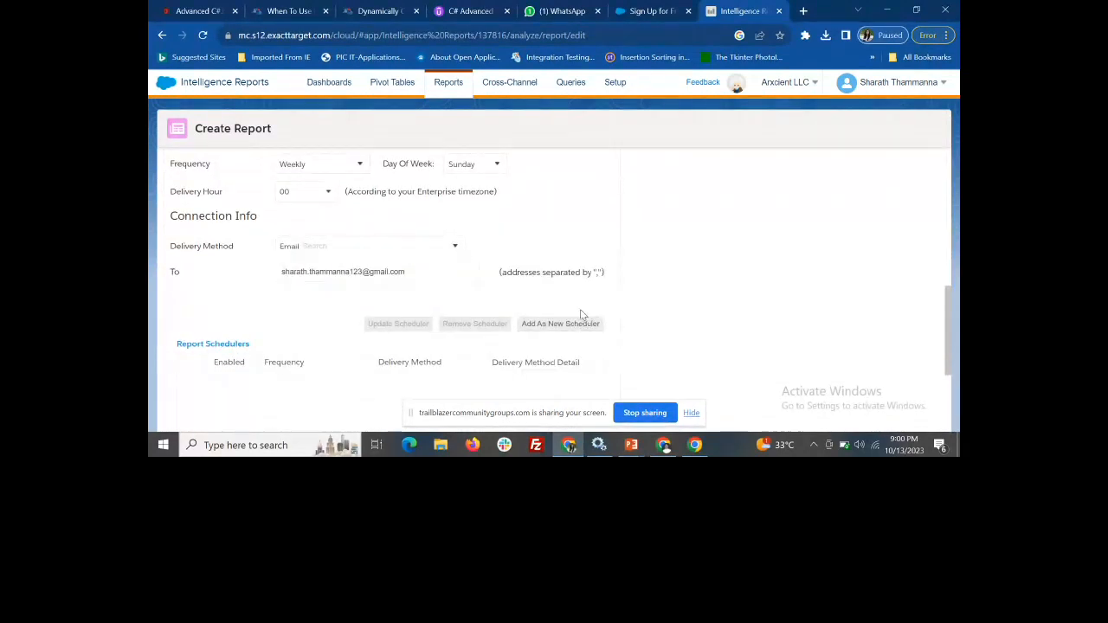
pyautogui.click(345, 249)
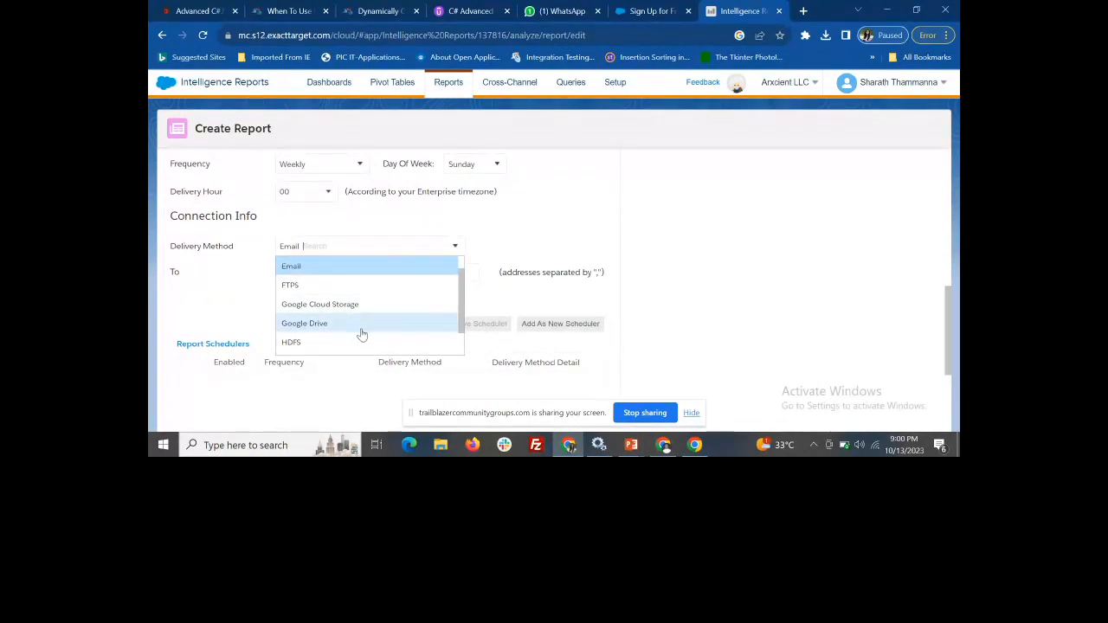
pyautogui.click(730, 311)
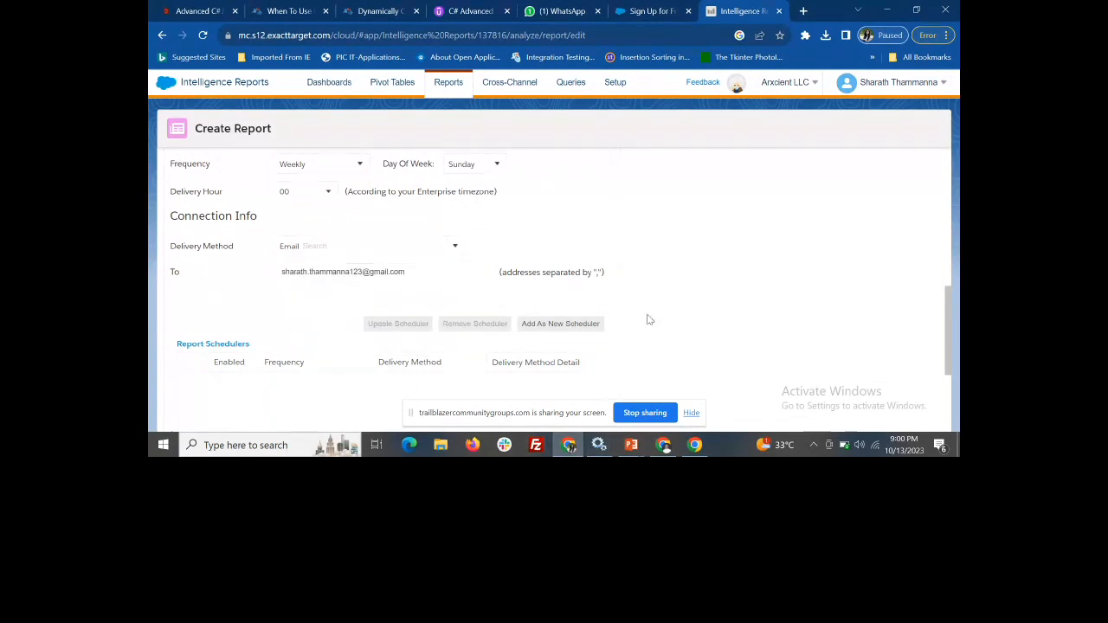
# Review the report's general settings and scheduler list, and append a separator after the recipient's email address
pyautogui.scroll(-3, 649, 318)
pyautogui.scroll(5, 515, 242)
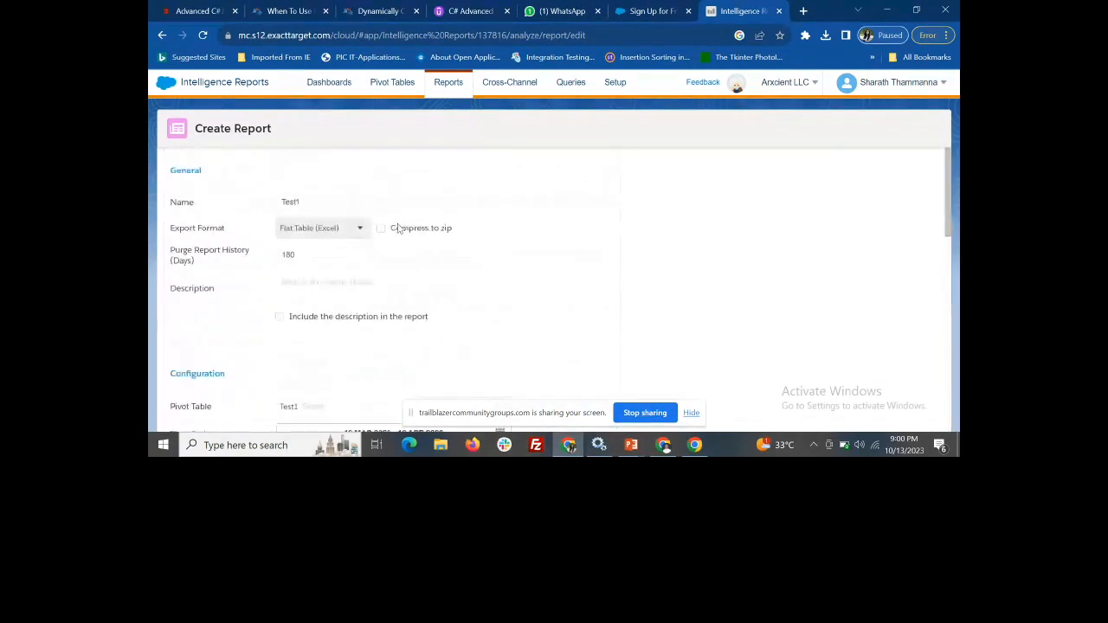
pyautogui.scroll(-5, 450, 365)
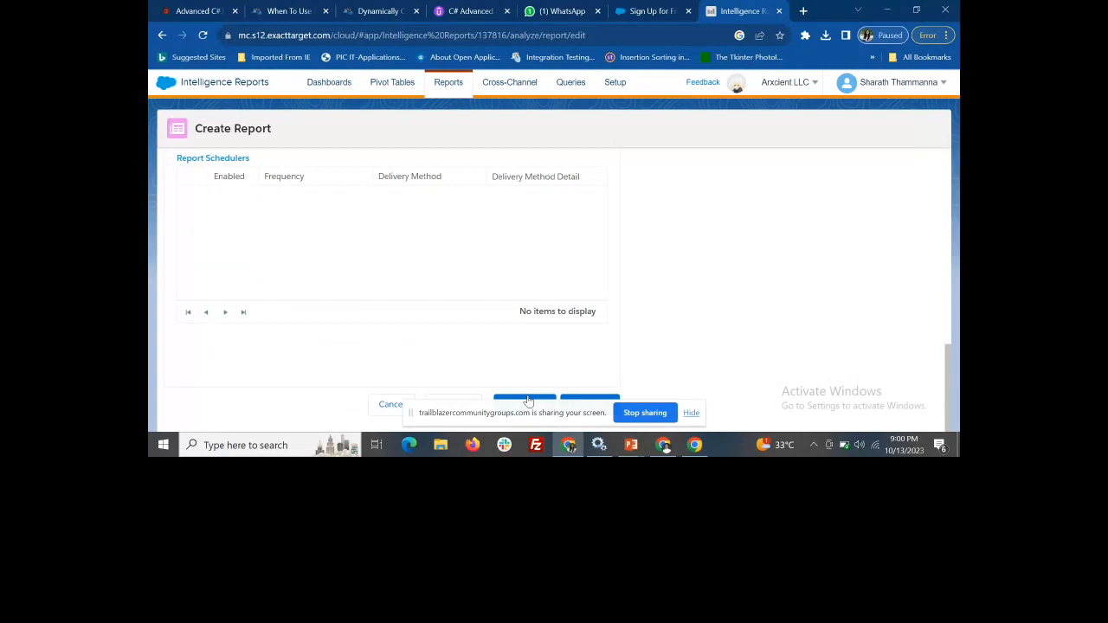
pyautogui.scroll(2, 341, 290)
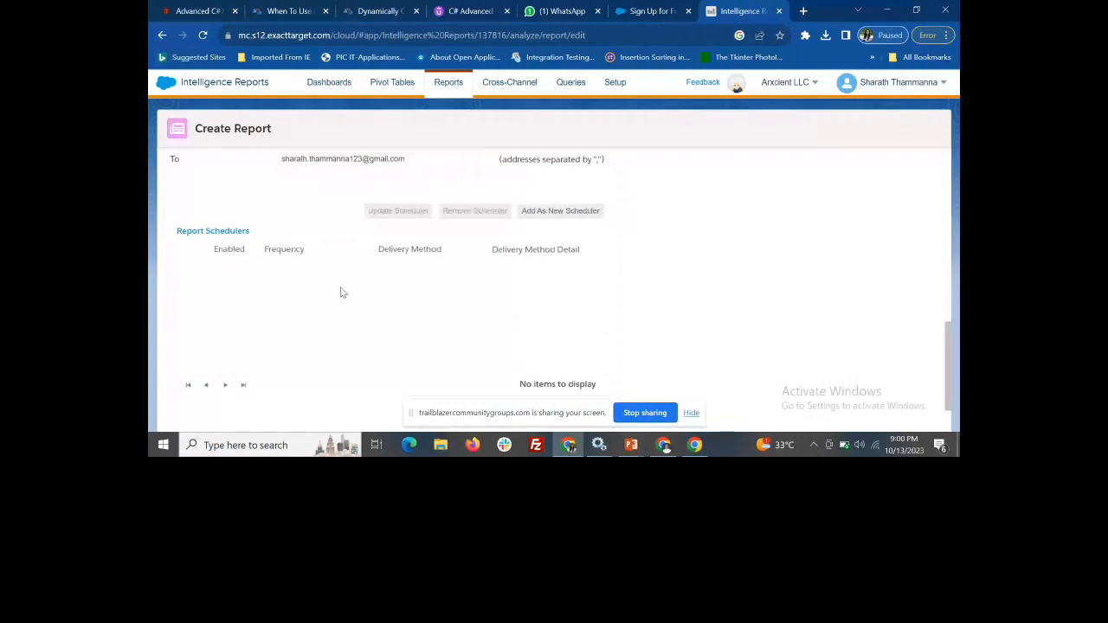
pyautogui.click(403, 212)
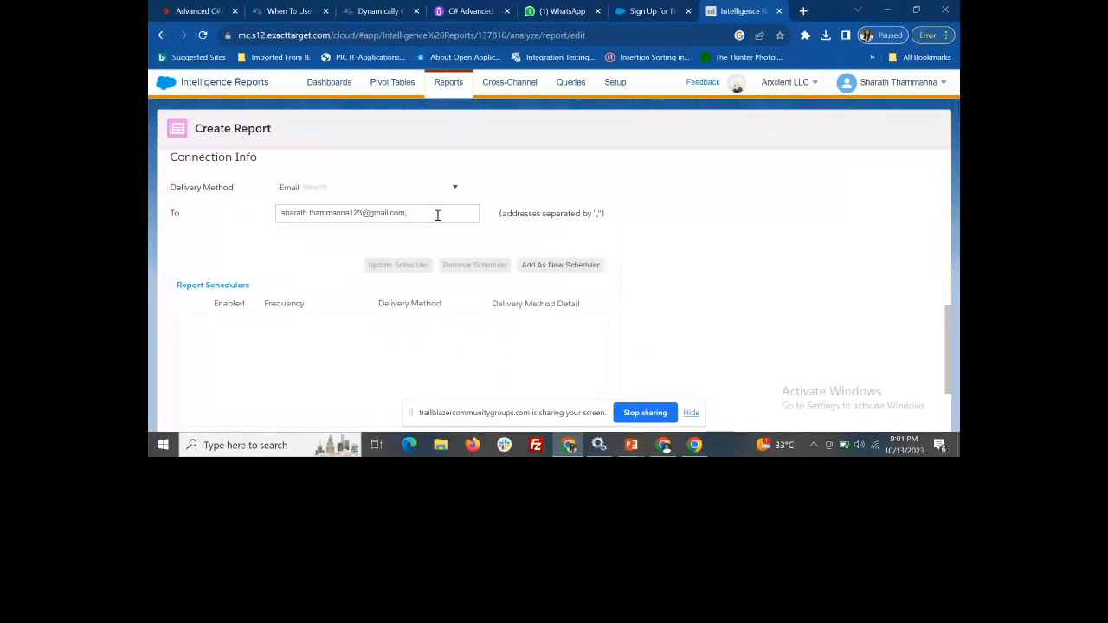
pyautogui.scroll(6, 693, 275)
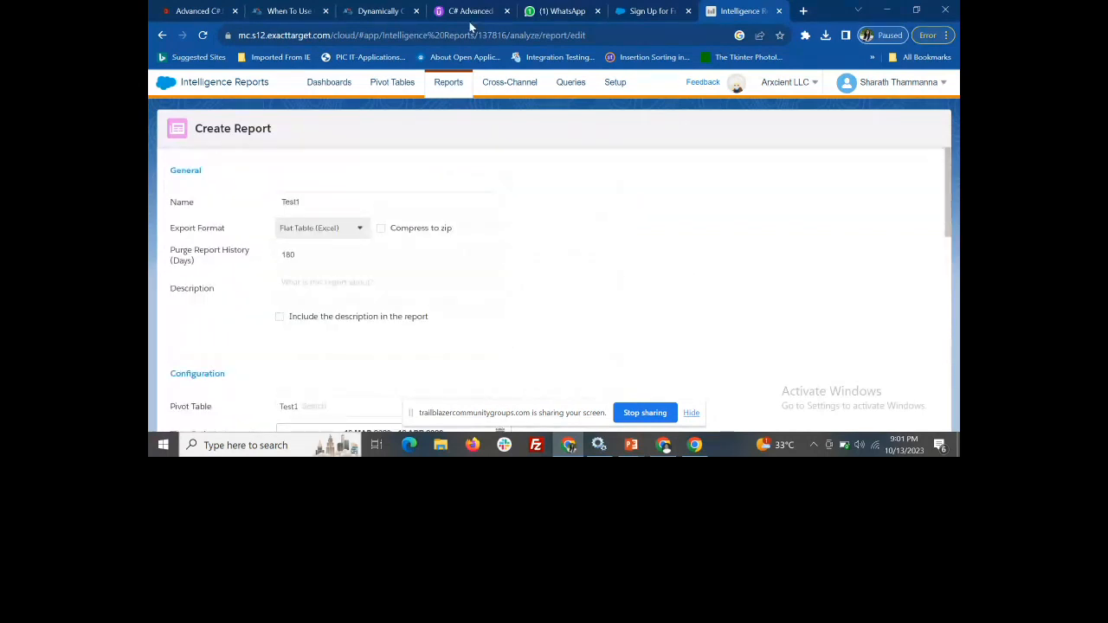
# View the pivot table list and the existing reports, and start creating a new report
pyautogui.click(393, 82)
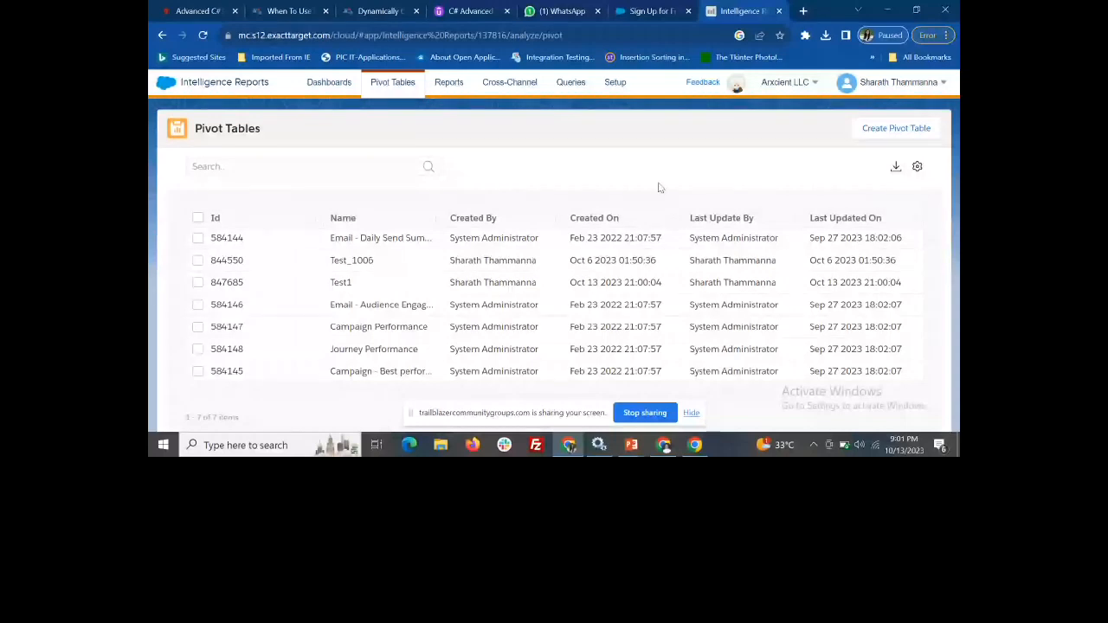
pyautogui.click(449, 84)
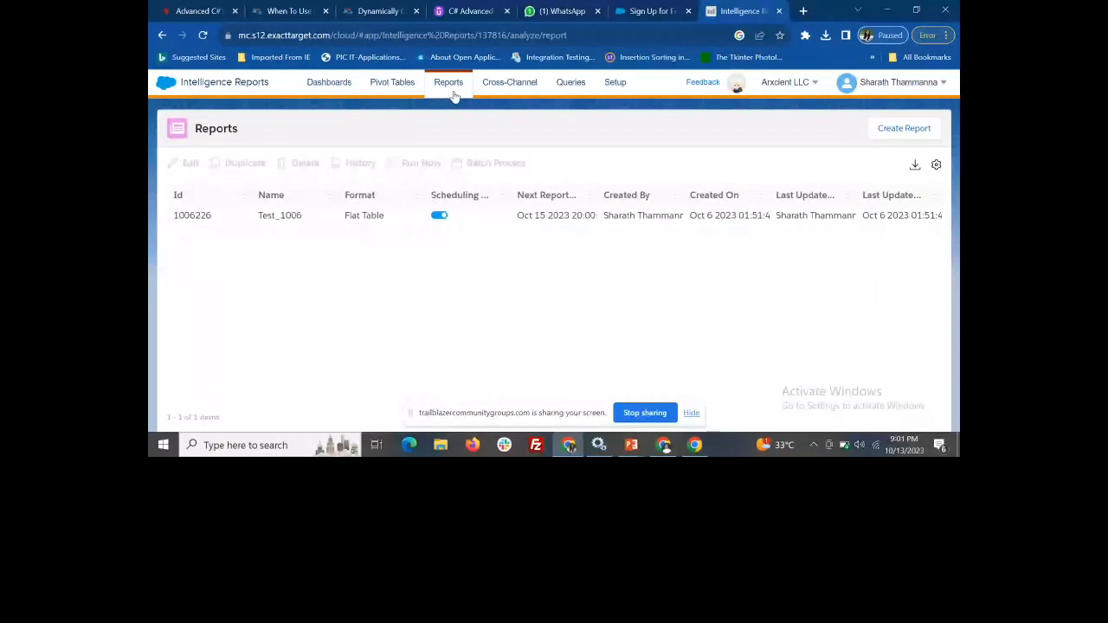
pyautogui.click(905, 130)
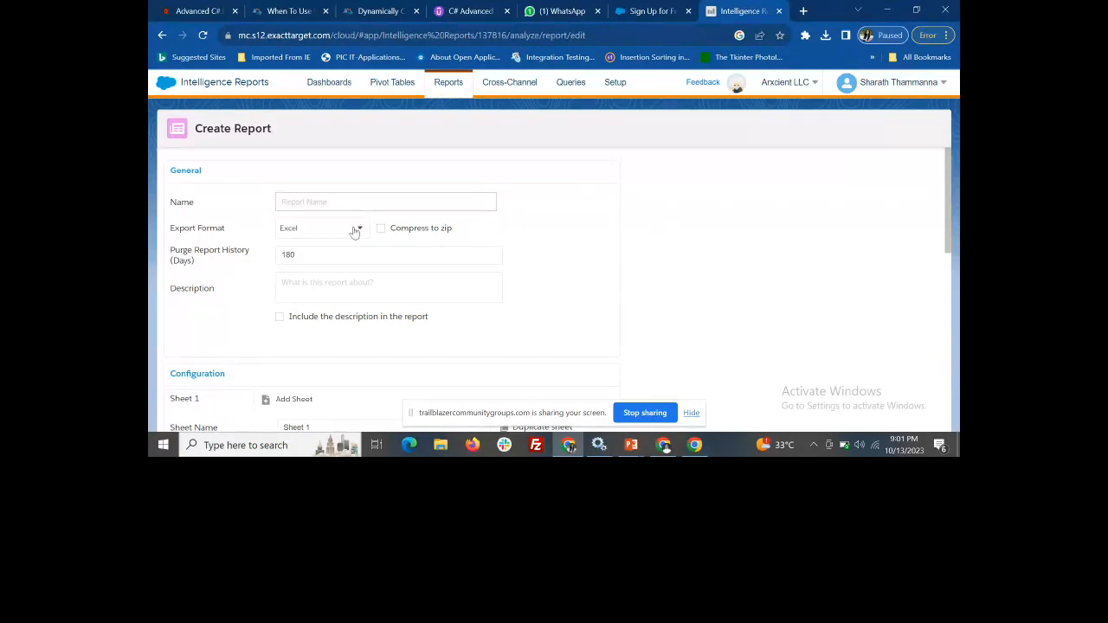
# Examine the measurements available for Sheet 1 of the new report, such as the calculated and email ones, and close the list
pyautogui.scroll(-3, 353, 245)
pyautogui.scroll(-1, 353, 253)
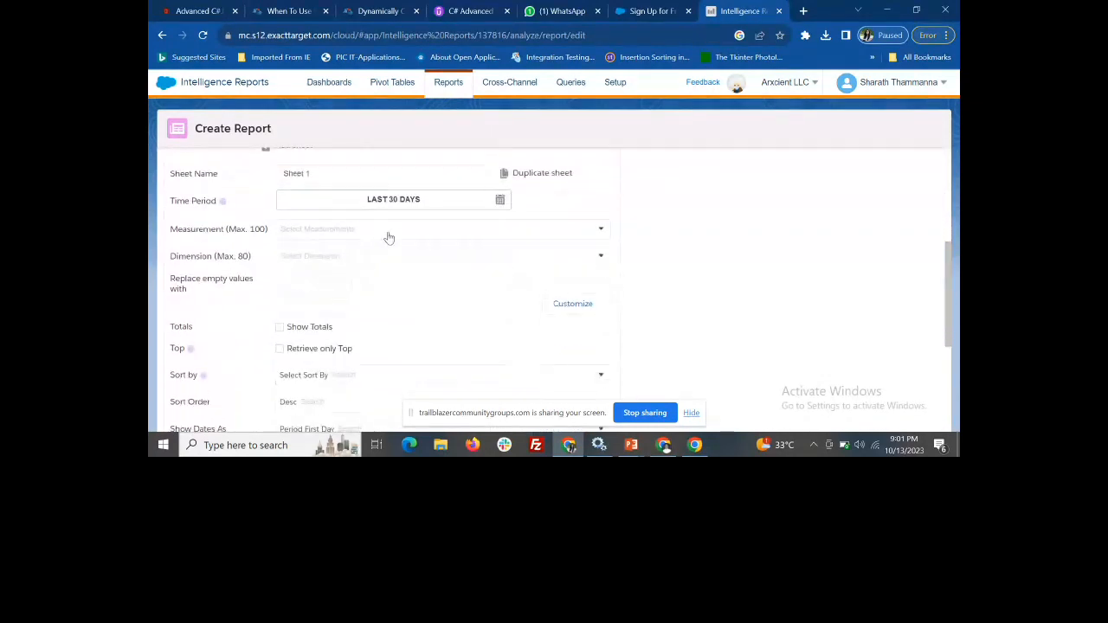
pyautogui.click(389, 237)
pyautogui.scroll(-5, 378, 286)
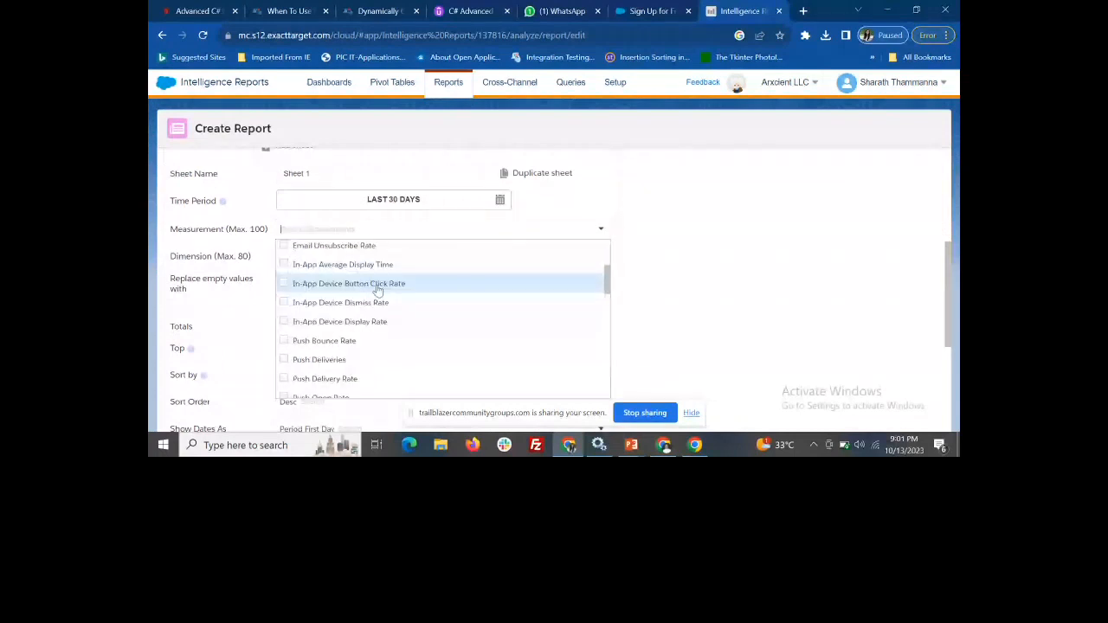
pyautogui.scroll(-5, 379, 292)
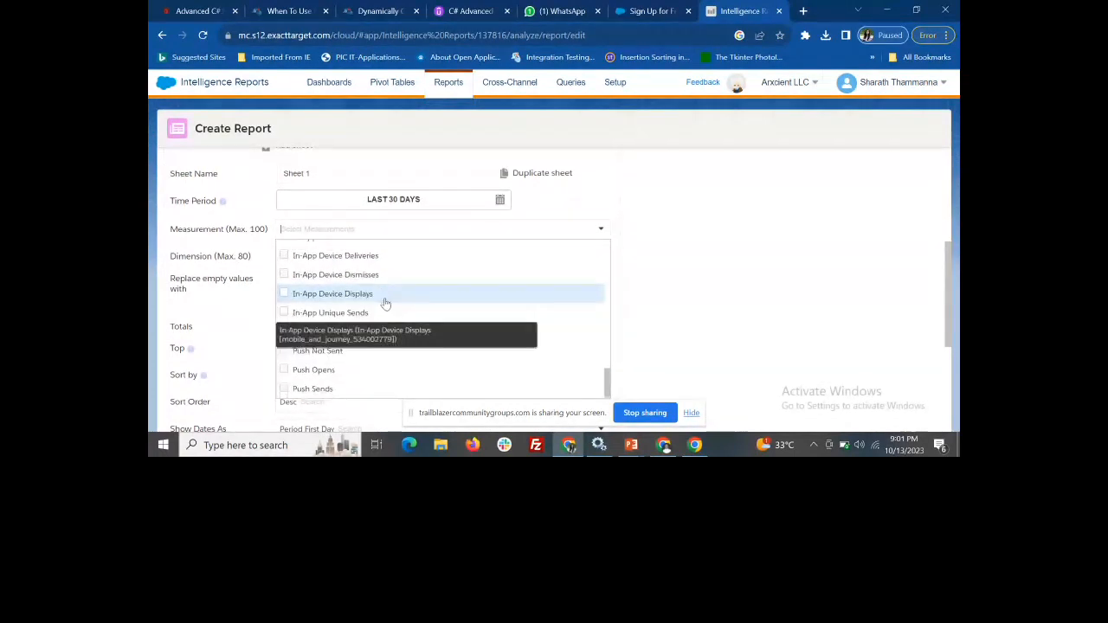
pyautogui.scroll(6, 419, 369)
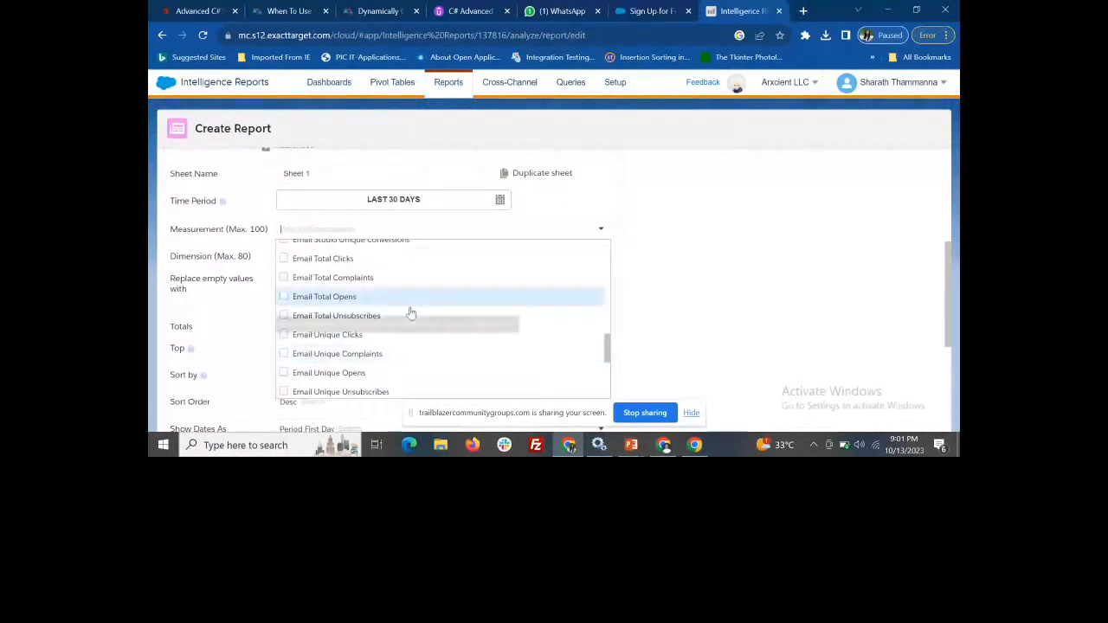
pyautogui.scroll(5, 390, 317)
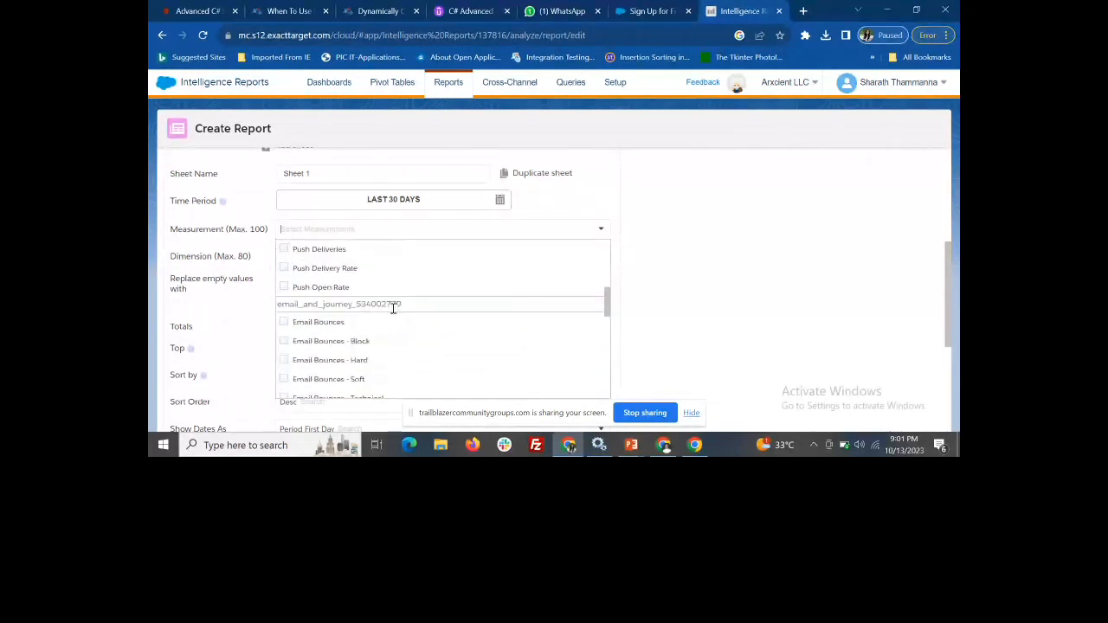
pyautogui.scroll(3, 397, 304)
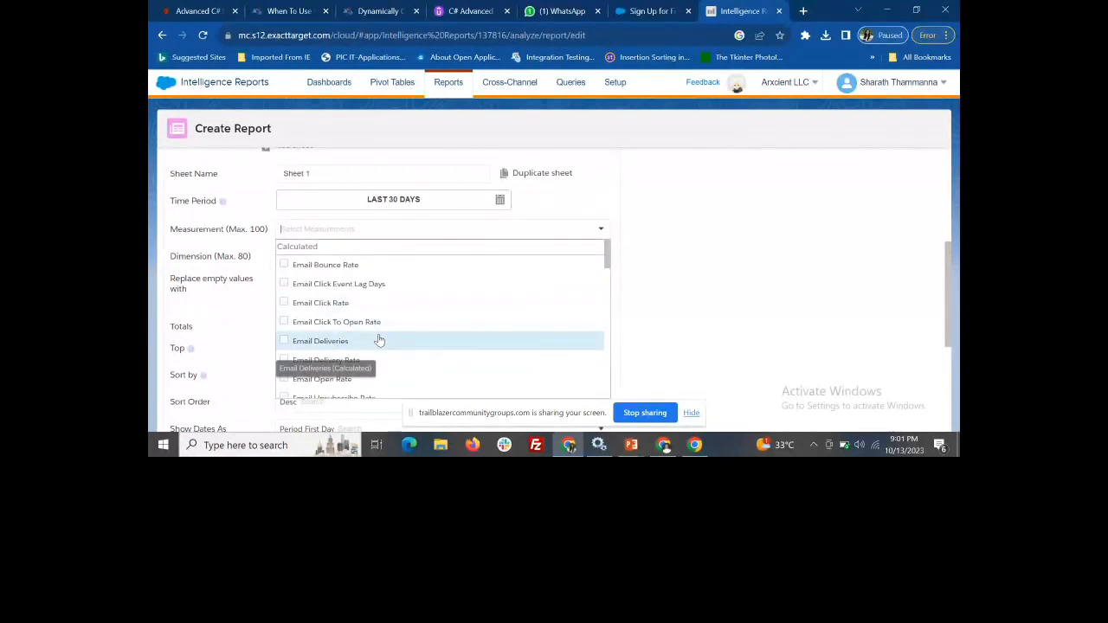
pyautogui.scroll(-4, 379, 339)
pyautogui.scroll(-5, 378, 340)
pyautogui.click(803, 316)
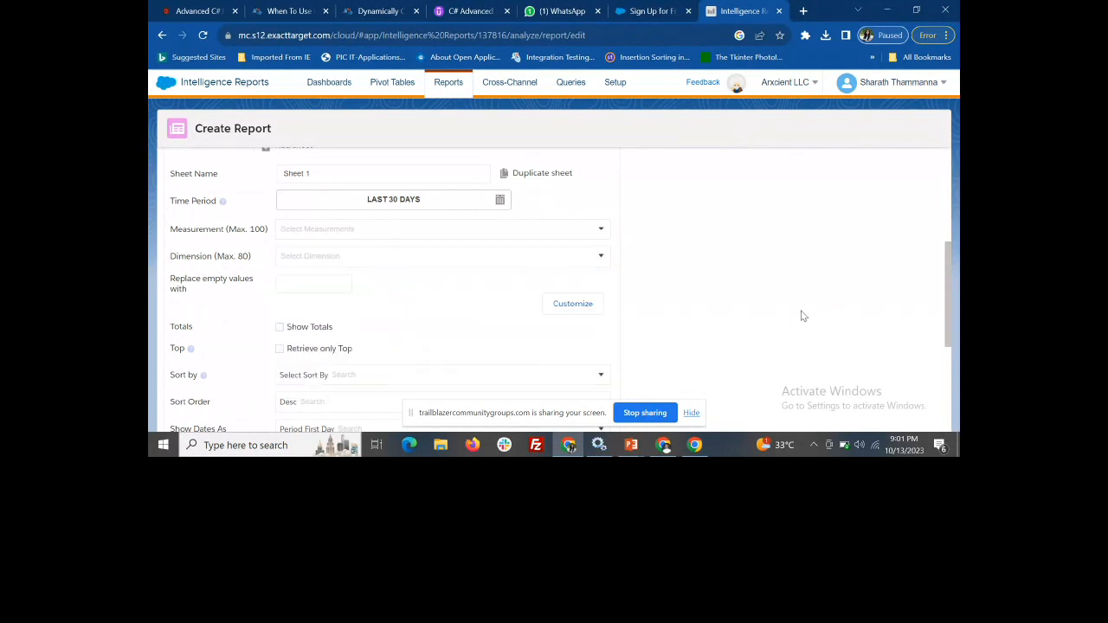
# Examine the dimensions available for the new report's Sheet 1 and close the list
pyautogui.click(420, 263)
pyautogui.scroll(-10, 421, 338)
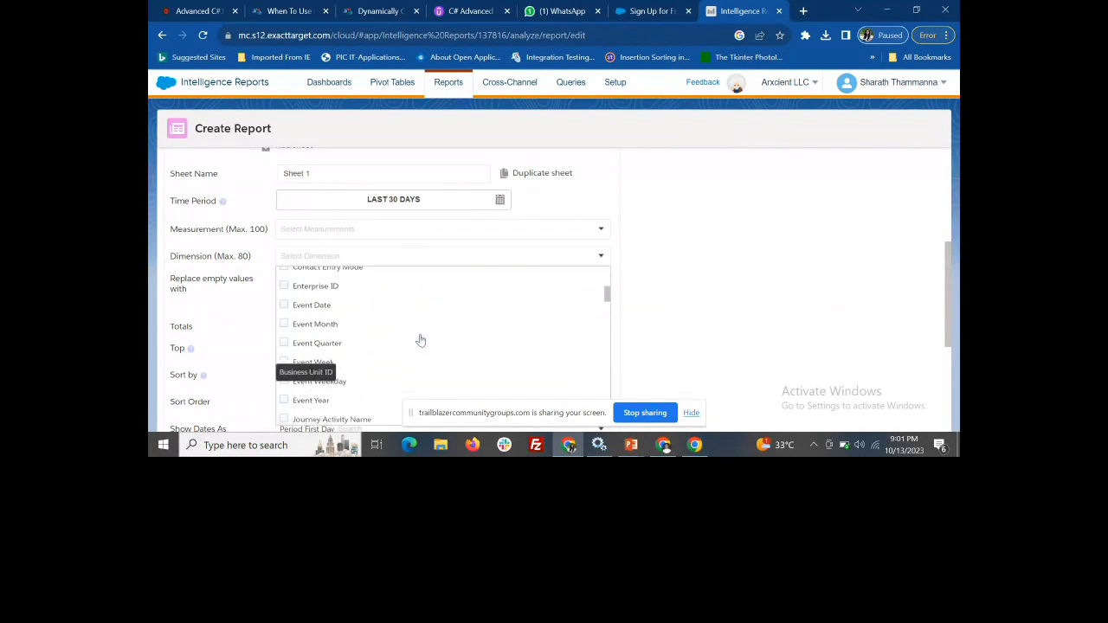
pyautogui.scroll(-10, 421, 341)
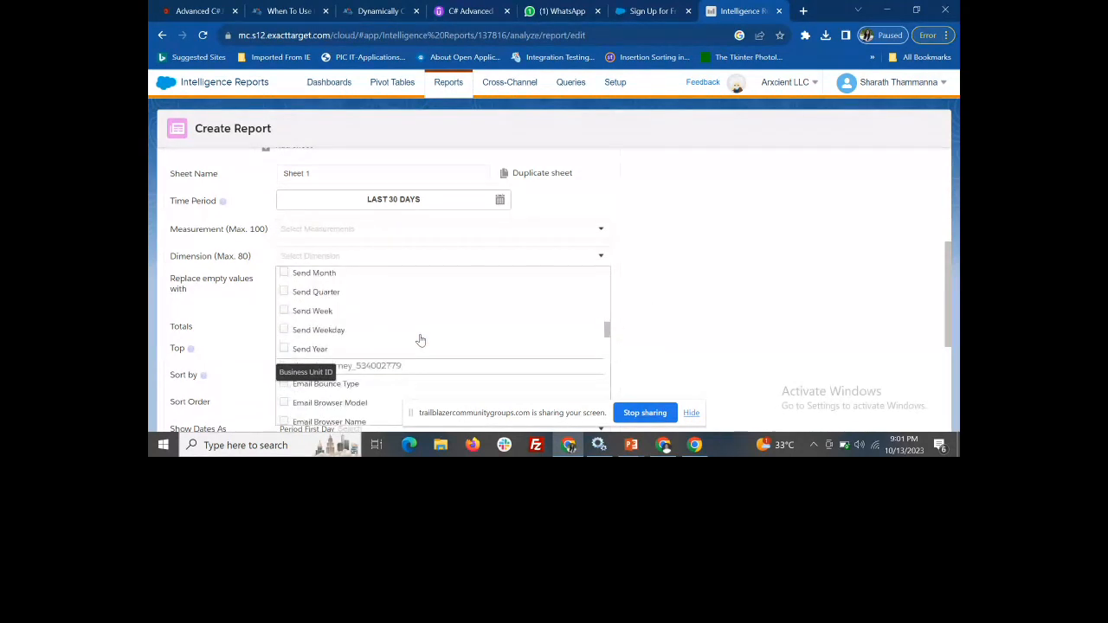
pyautogui.scroll(-3, 421, 340)
pyautogui.click(788, 265)
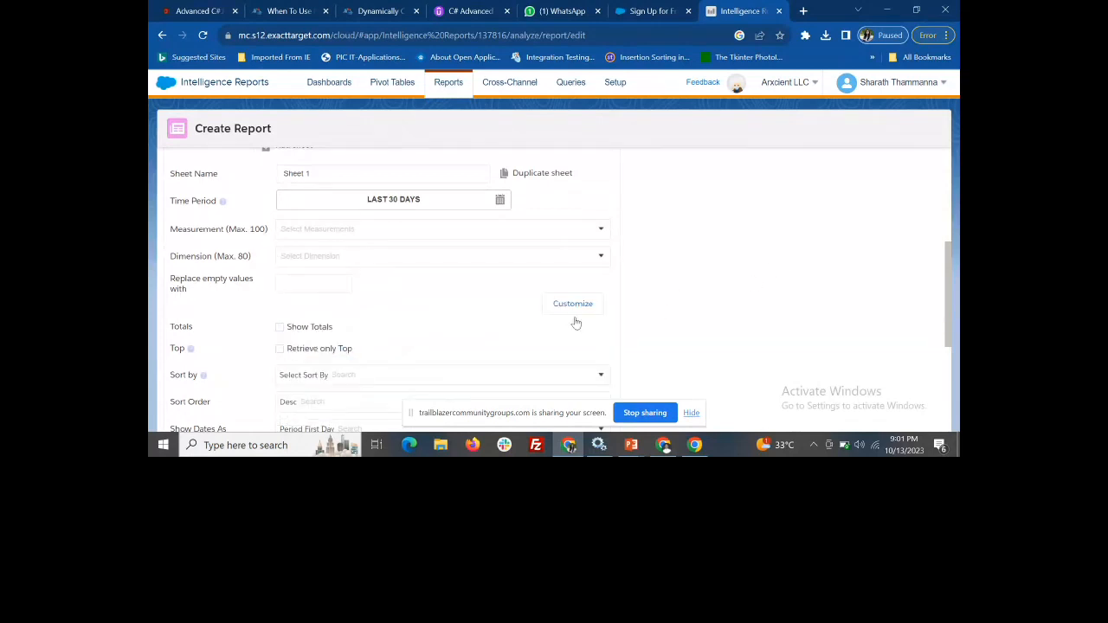
# Review the new report's sorting, filter and scheduling options, and expand the advanced report settings
pyautogui.scroll(-5, 554, 334)
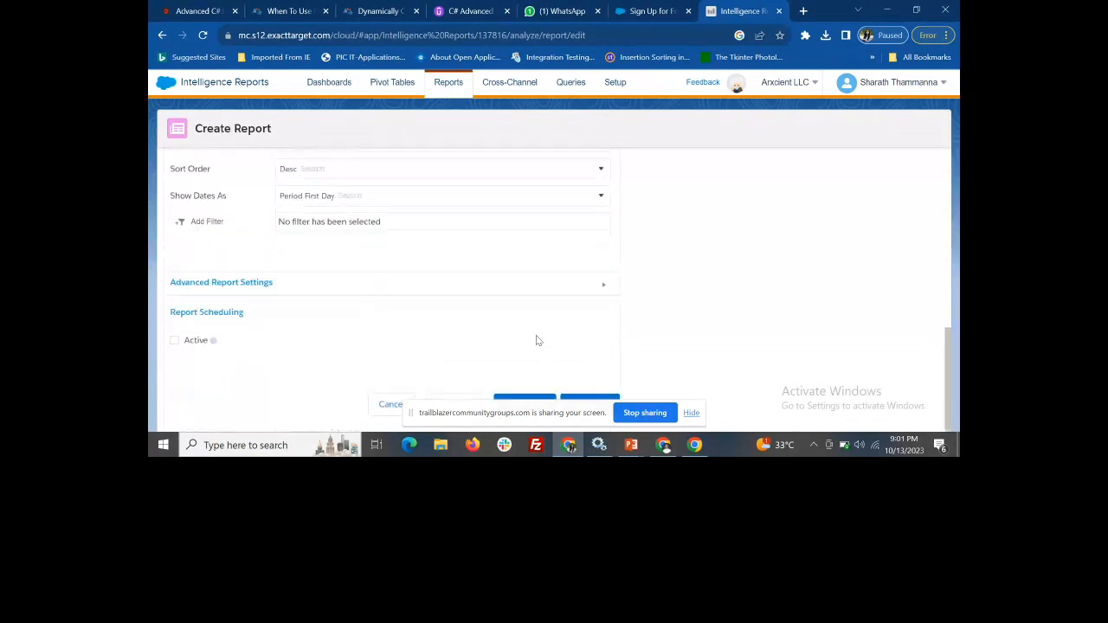
pyautogui.scroll(3, 305, 272)
pyautogui.scroll(2, 340, 298)
pyautogui.scroll(-5, 339, 297)
pyautogui.click(324, 284)
pyautogui.scroll(-2, 327, 309)
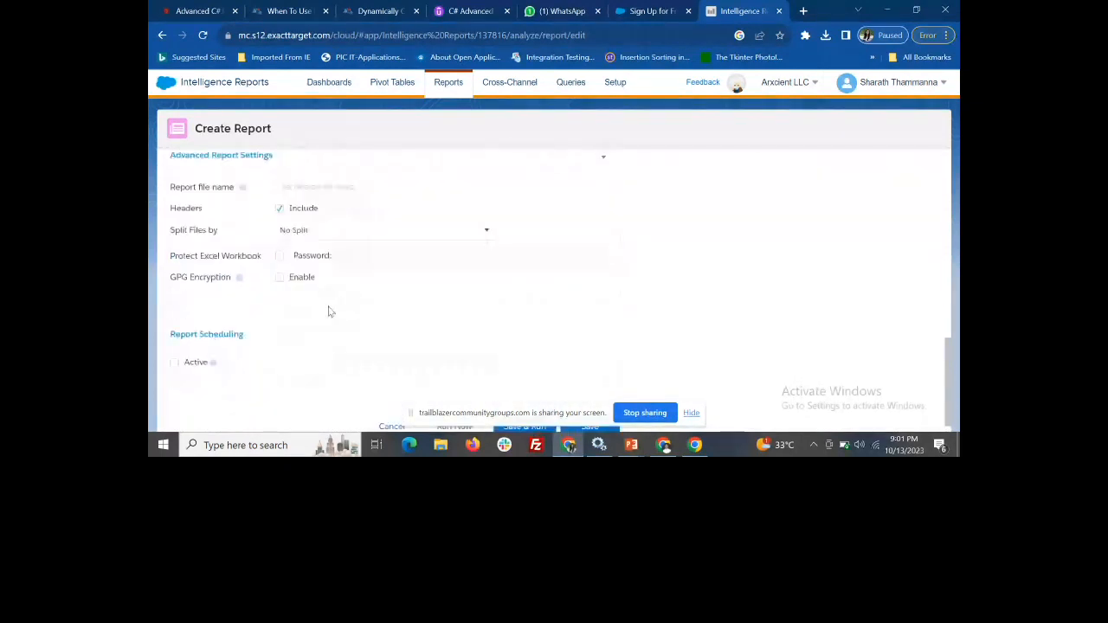
# Review the new report's file name, header, split, encryption and scheduling options, and return to its general settings
pyautogui.scroll(-1, 355, 344)
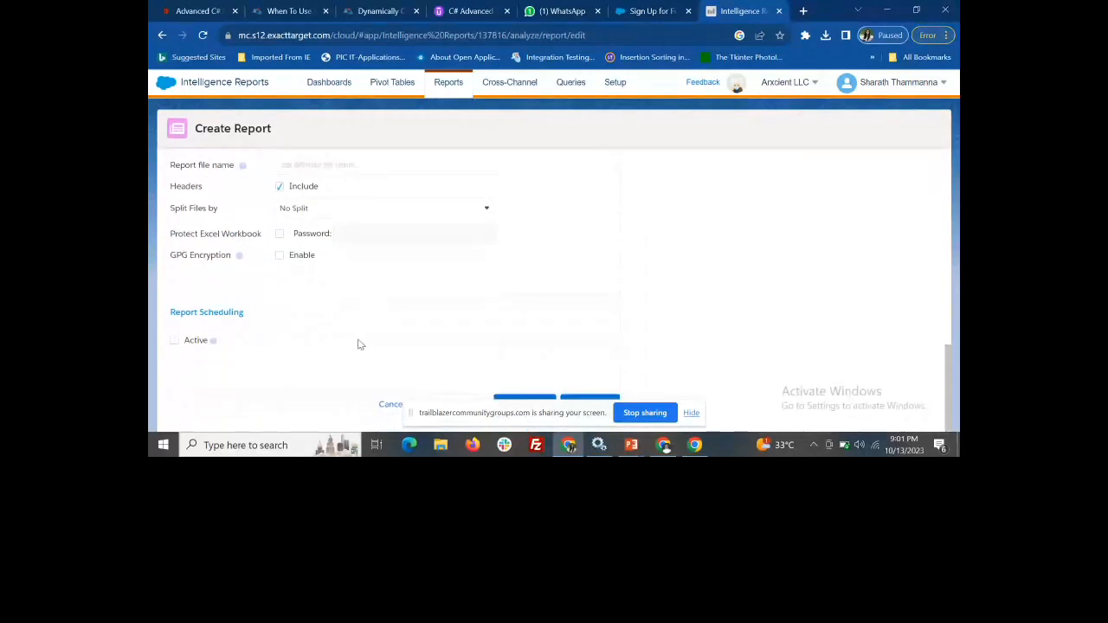
pyautogui.scroll(1, 515, 353)
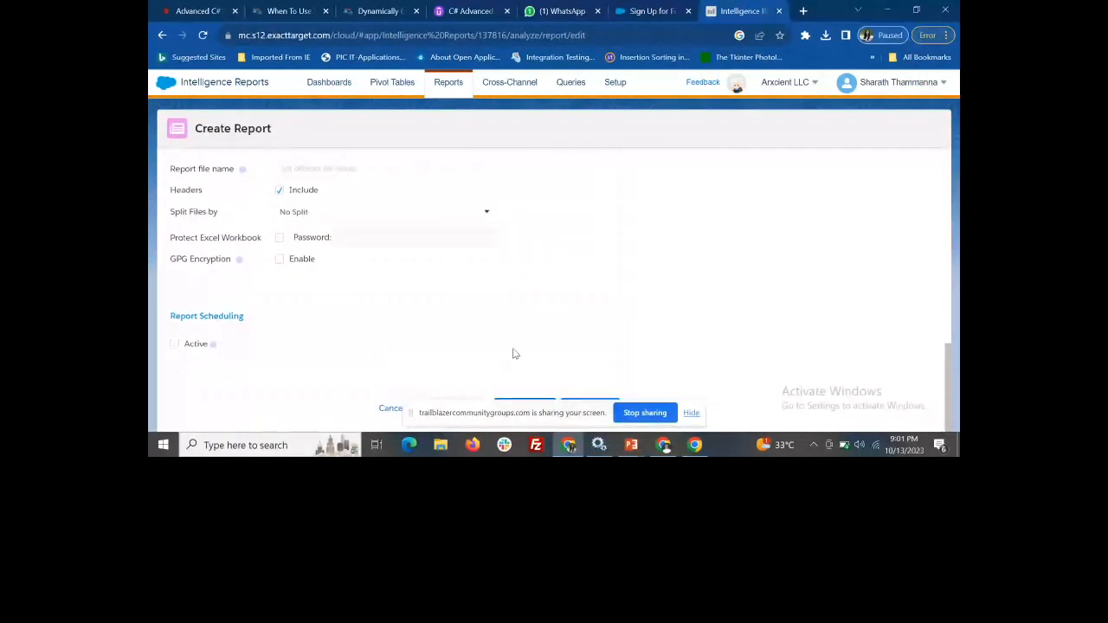
pyautogui.scroll(10, 515, 353)
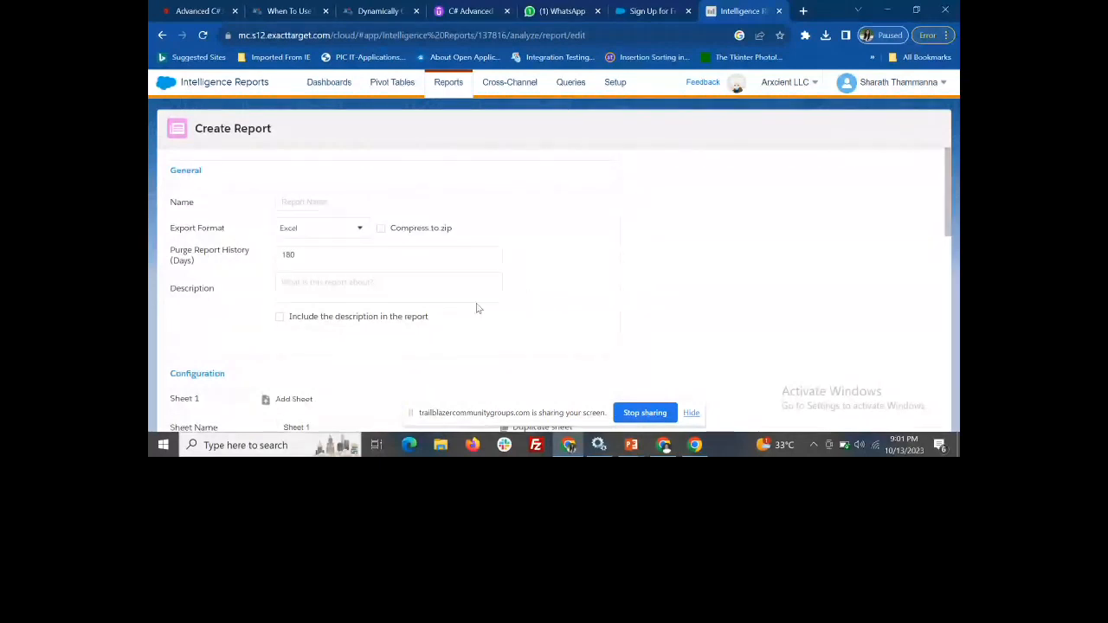
# Switch to the Presentation_Session slides in PowerPoint and go through the email and journey dashboards to the Available Metrics slide
pyautogui.hotkey('alt', 'Tab')
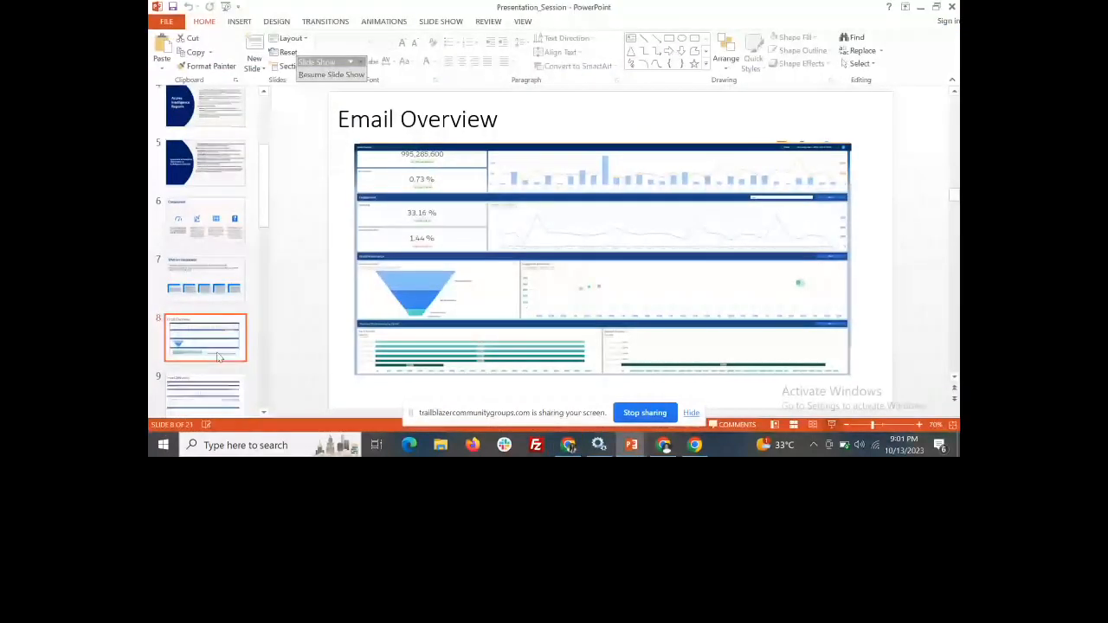
pyautogui.press('Down')
pyautogui.press('Down')
pyautogui.press('Down')
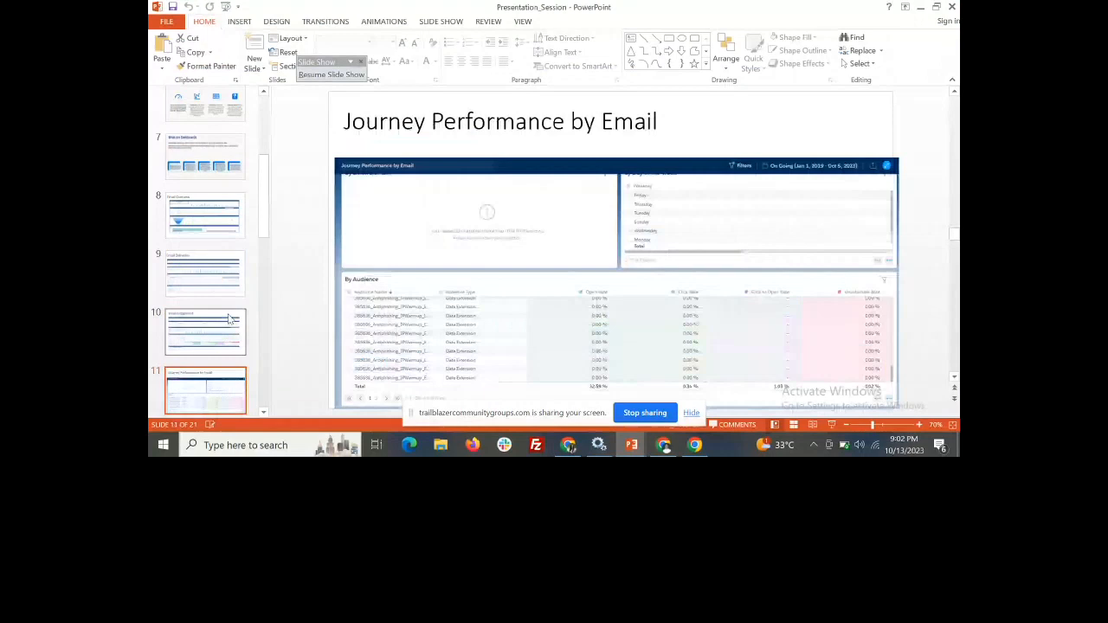
pyautogui.scroll(-2, 227, 329)
pyautogui.click(217, 362)
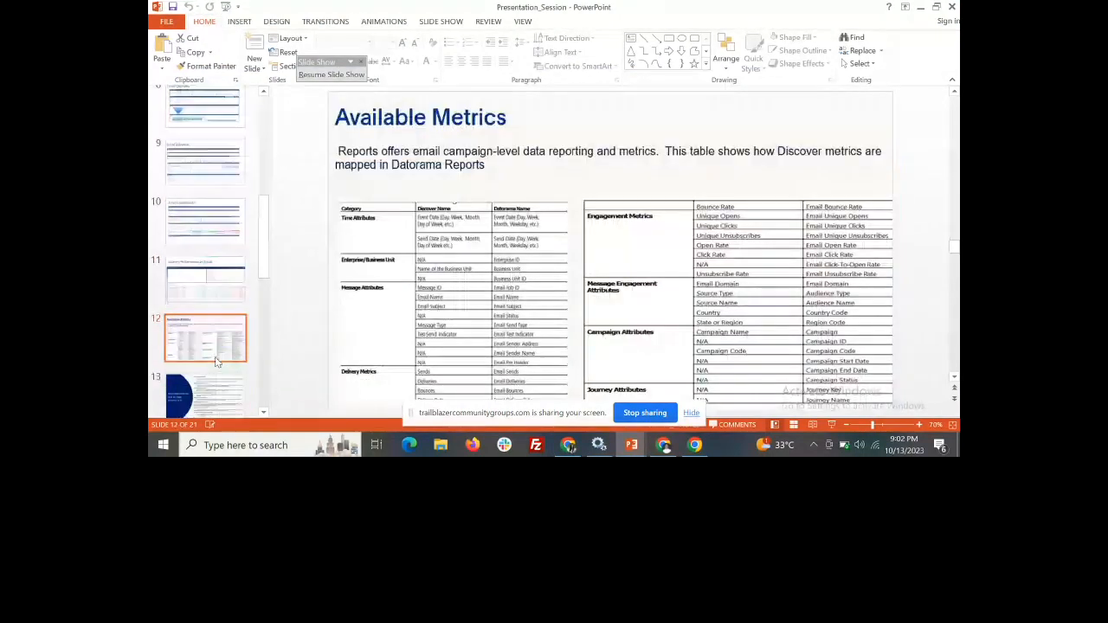
# Go through the push notification and dashboard sharing slides up to the Intelligence Reports for Engagement Advanced slide
pyautogui.scroll(-1, 217, 362)
pyautogui.click(217, 356)
pyautogui.scroll(-1, 218, 355)
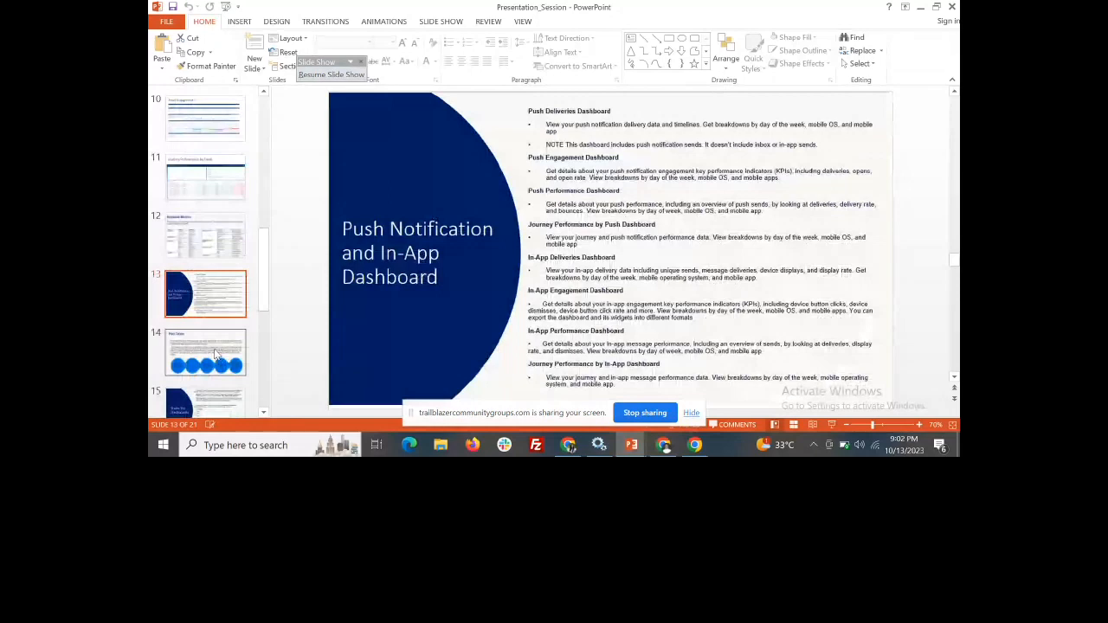
pyautogui.scroll(-1, 215, 355)
pyautogui.click(216, 355)
pyautogui.scroll(-1, 216, 353)
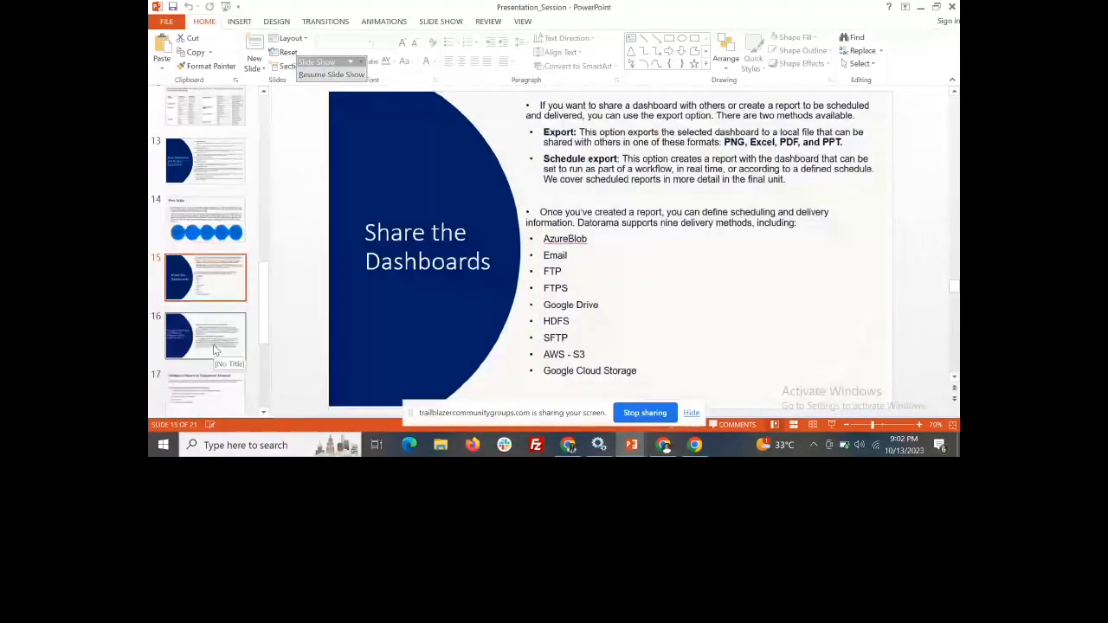
pyautogui.click(213, 344)
pyautogui.scroll(-1, 213, 344)
pyautogui.click(213, 346)
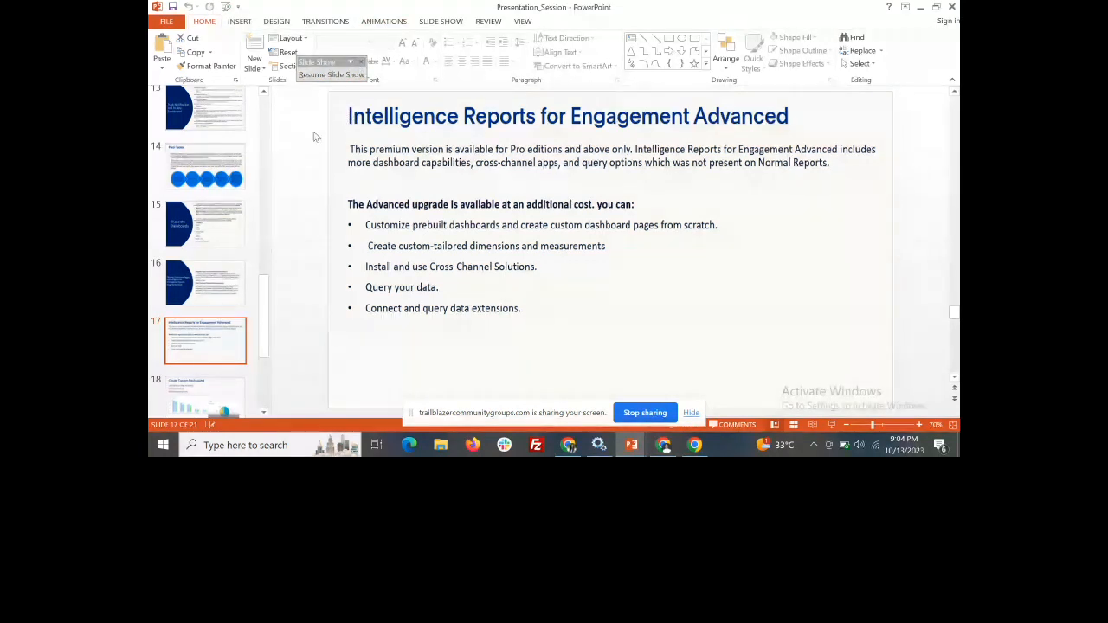
pyautogui.scroll(-1, 201, 366)
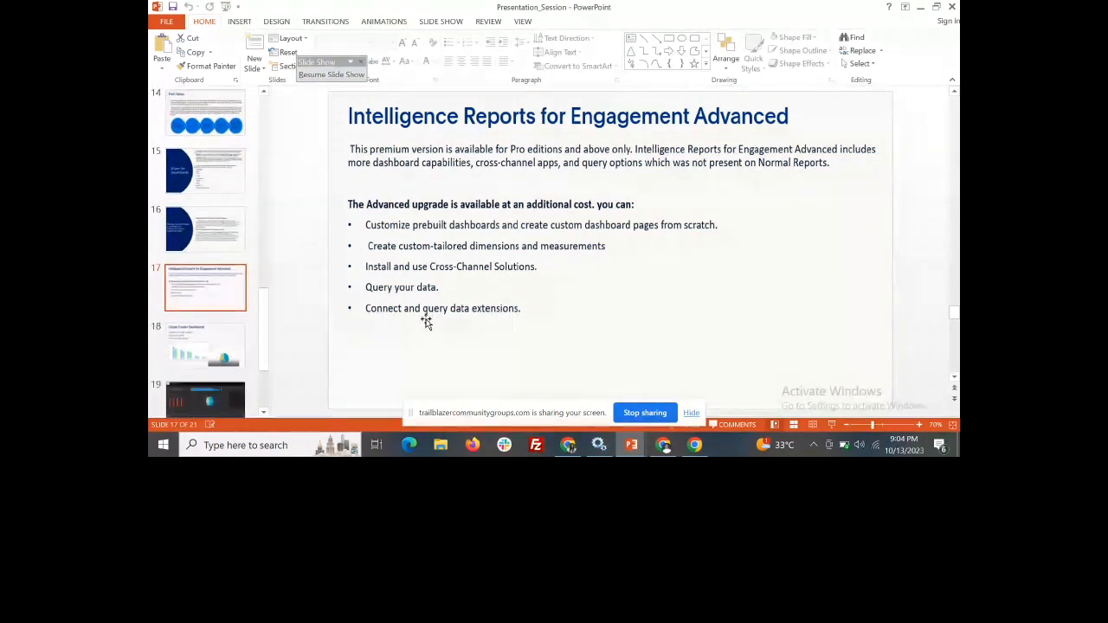
# Switch back to Intelligence Reports in the browser and review the available Cross-Channel apps
pyautogui.click(565, 445)
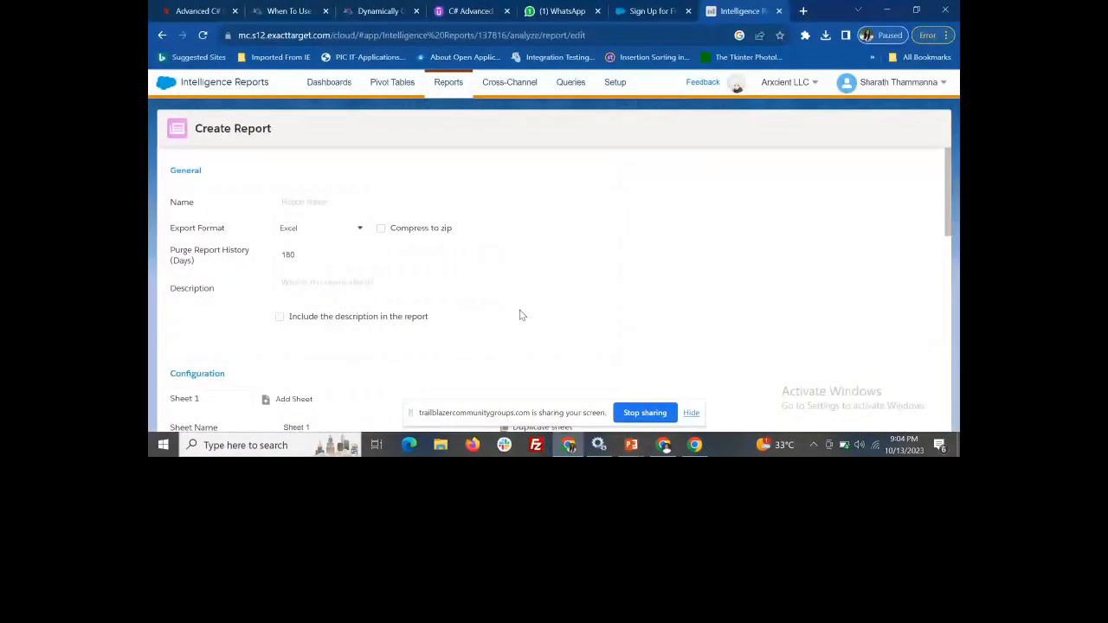
pyautogui.click(508, 87)
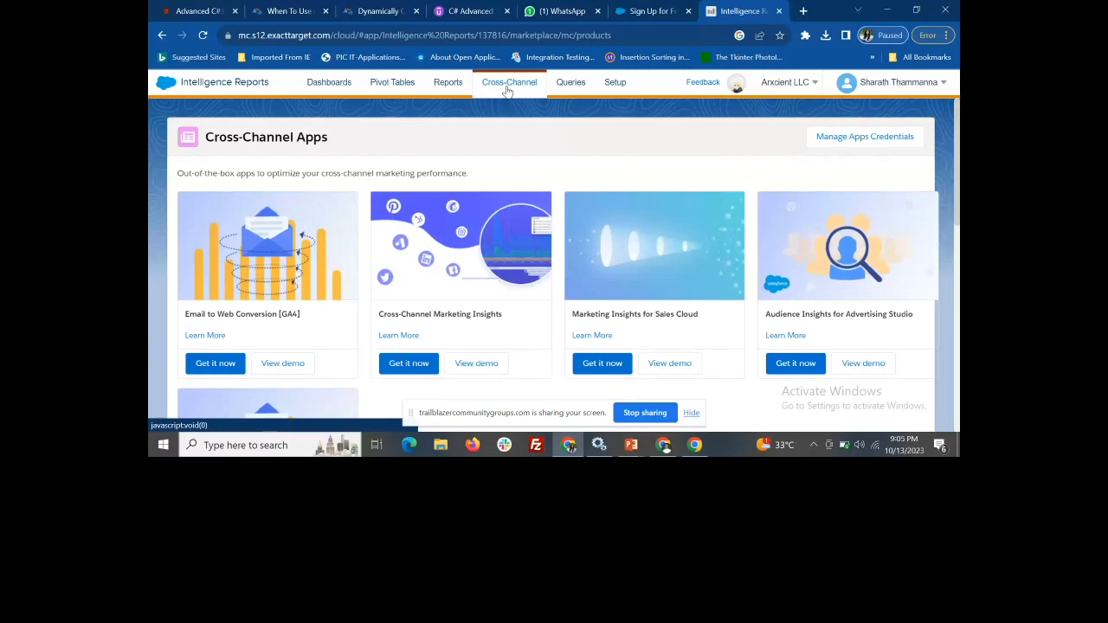
pyautogui.scroll(-2, 538, 321)
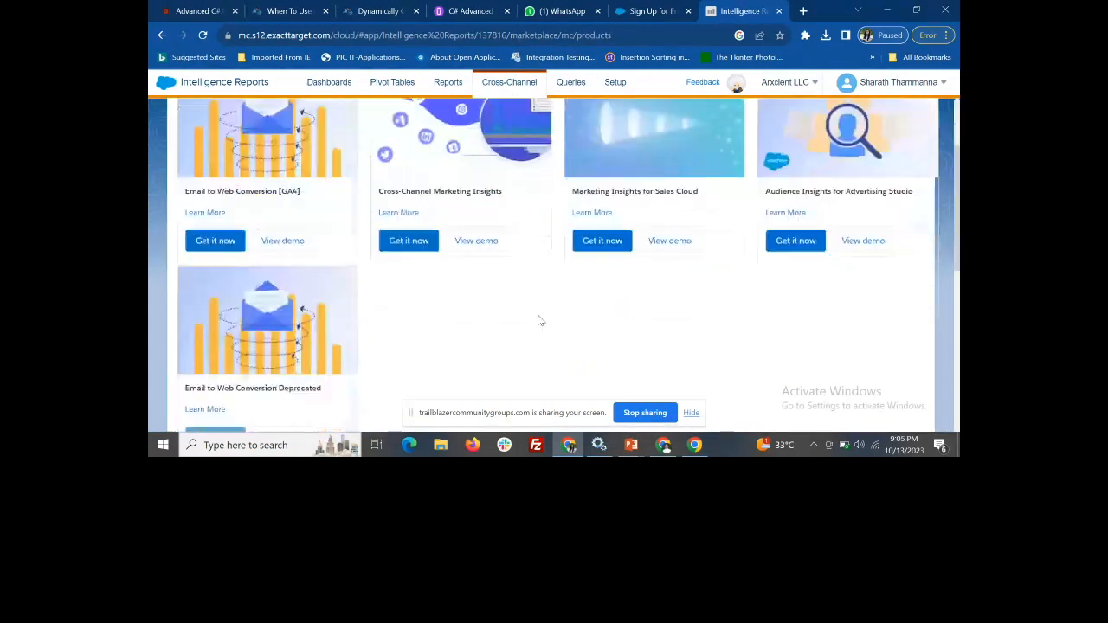
pyautogui.scroll(3, 531, 317)
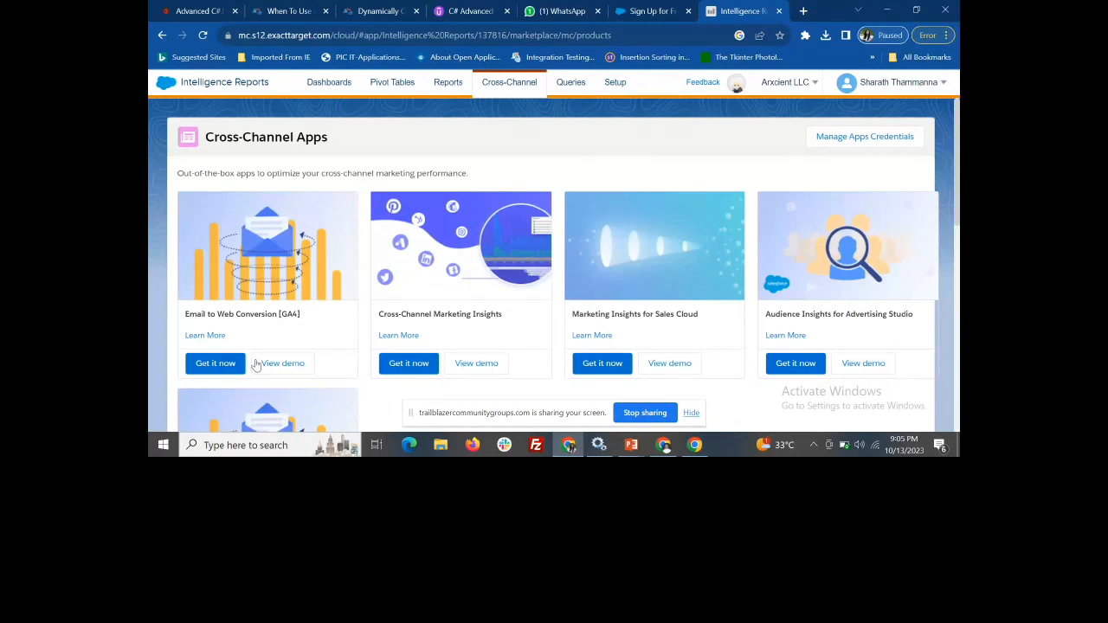
# Start installing the Email to Web Conversion [GA4] app, discard the installation and look over the app list again
pyautogui.click(219, 364)
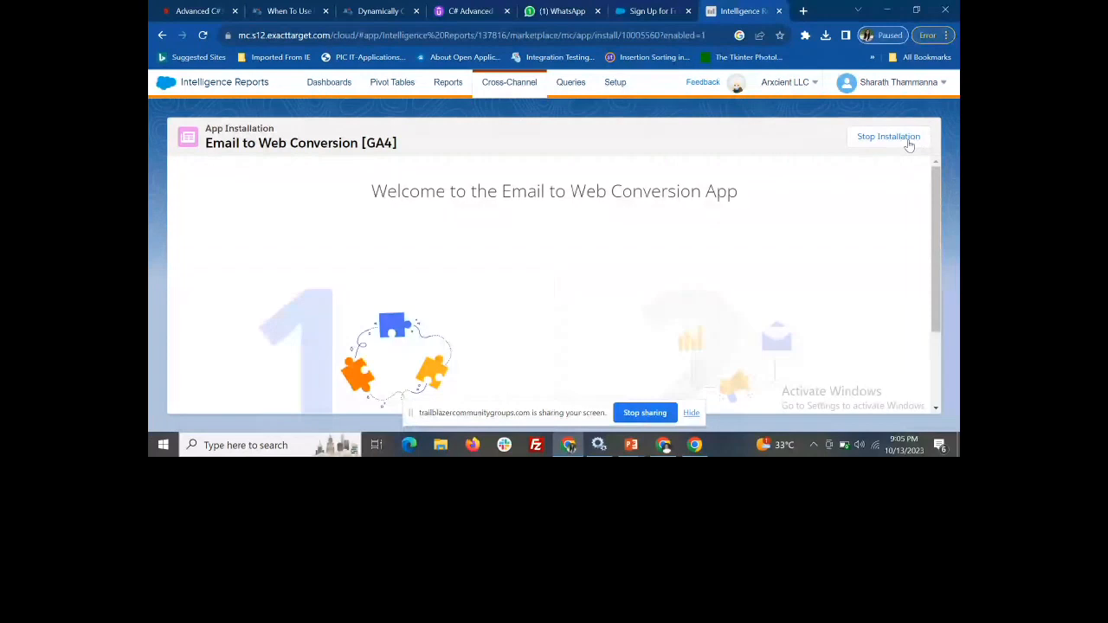
pyautogui.click(907, 142)
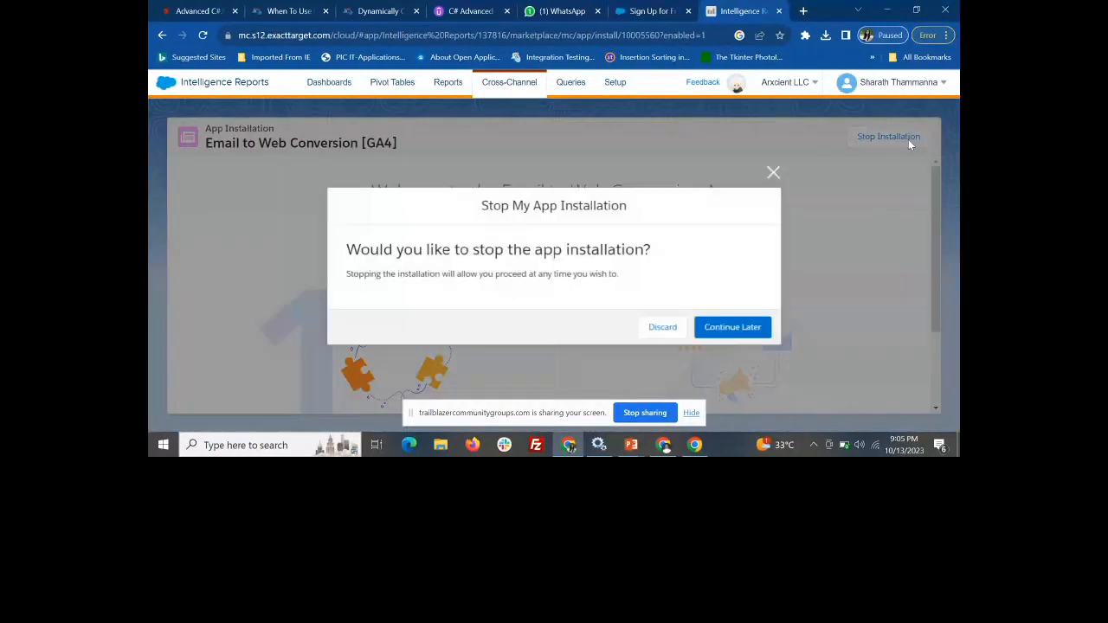
pyautogui.click(676, 327)
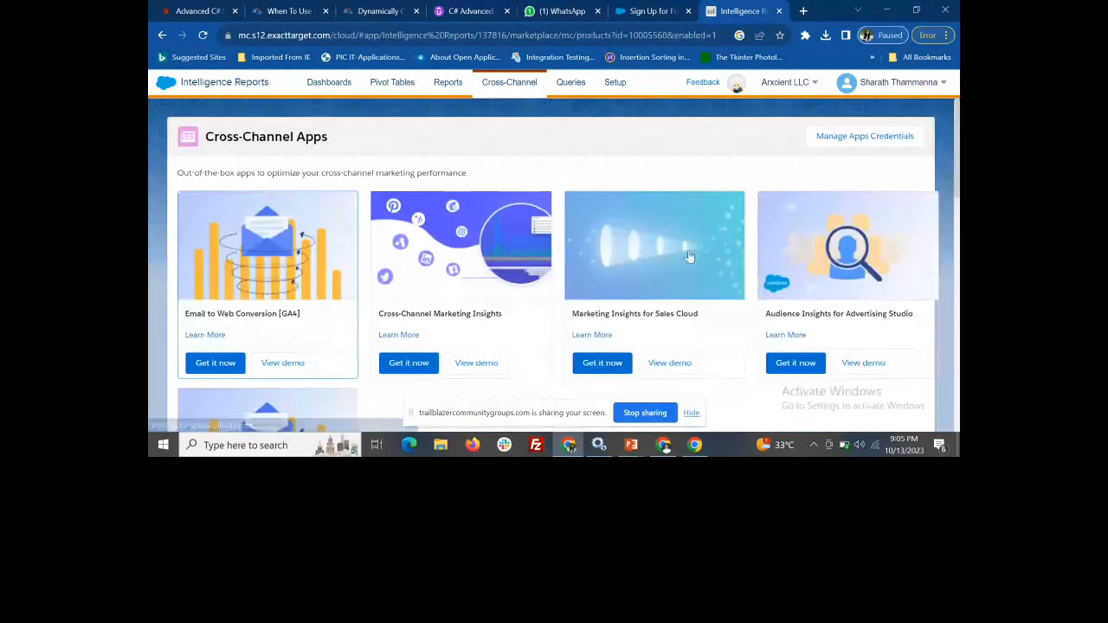
pyautogui.scroll(-4, 653, 267)
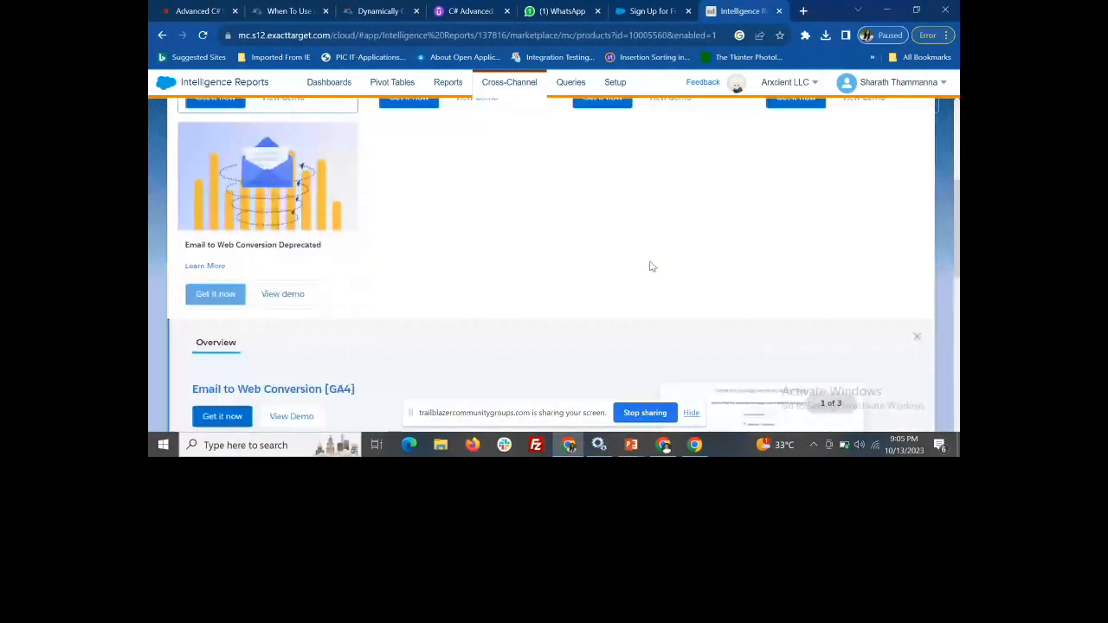
pyautogui.scroll(4, 653, 266)
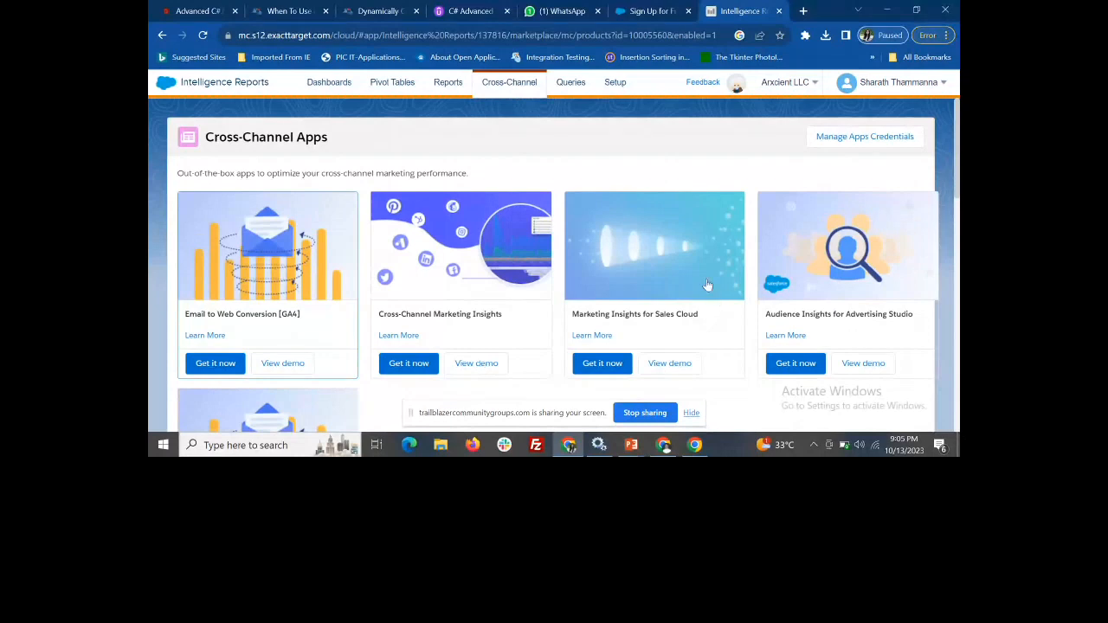
# Open the Connected Data Extensions setup and examine the data extension folders offered when connecting a data extension
pyautogui.click(617, 83)
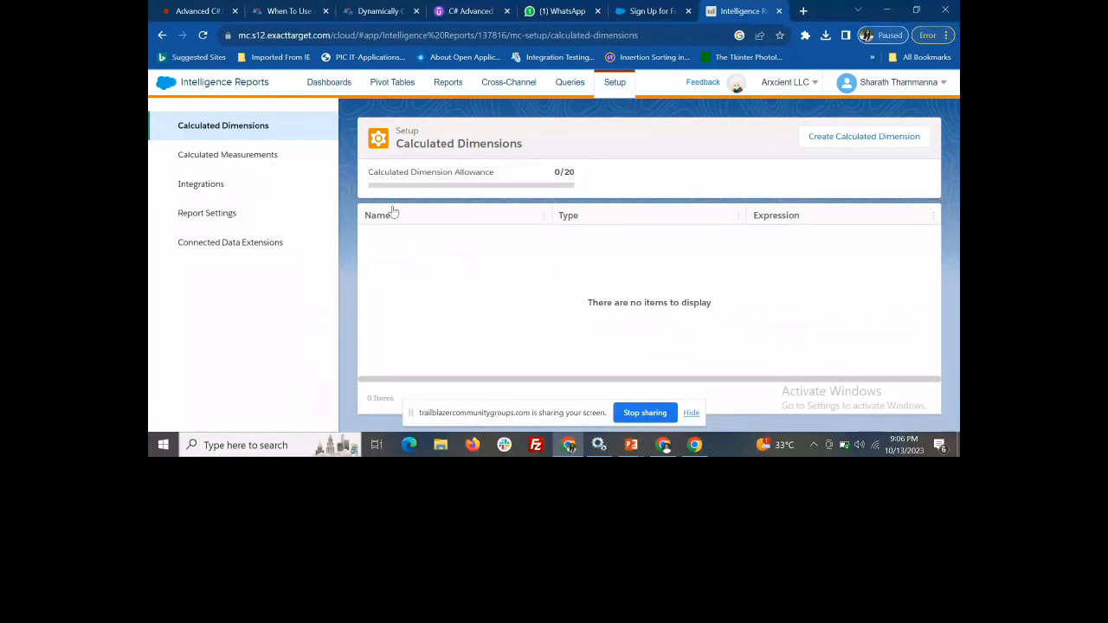
pyautogui.click(260, 251)
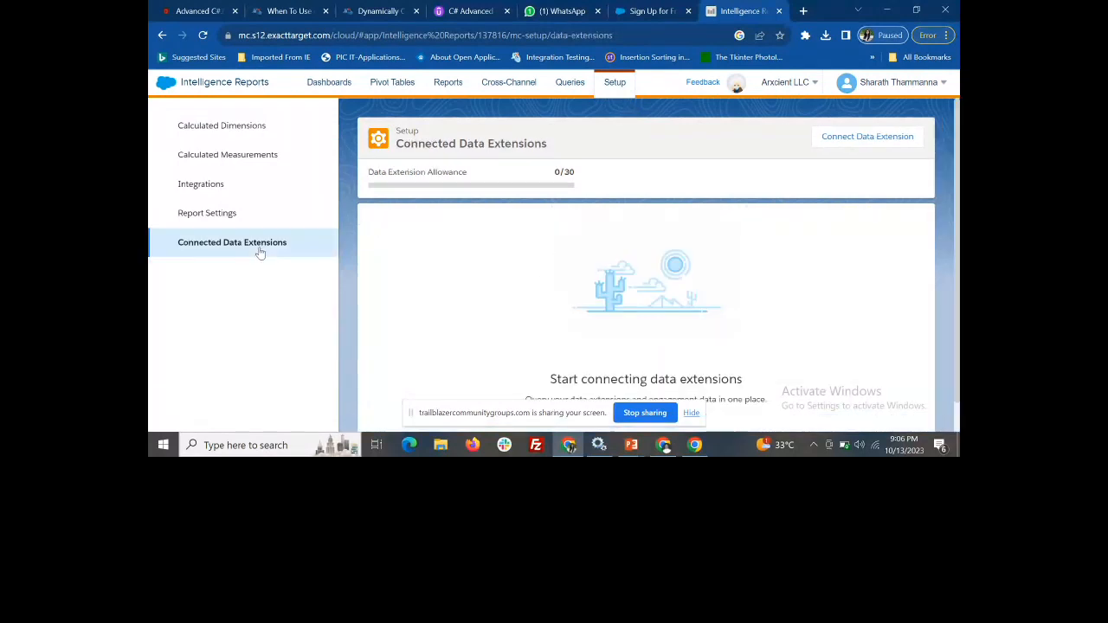
pyautogui.click(875, 137)
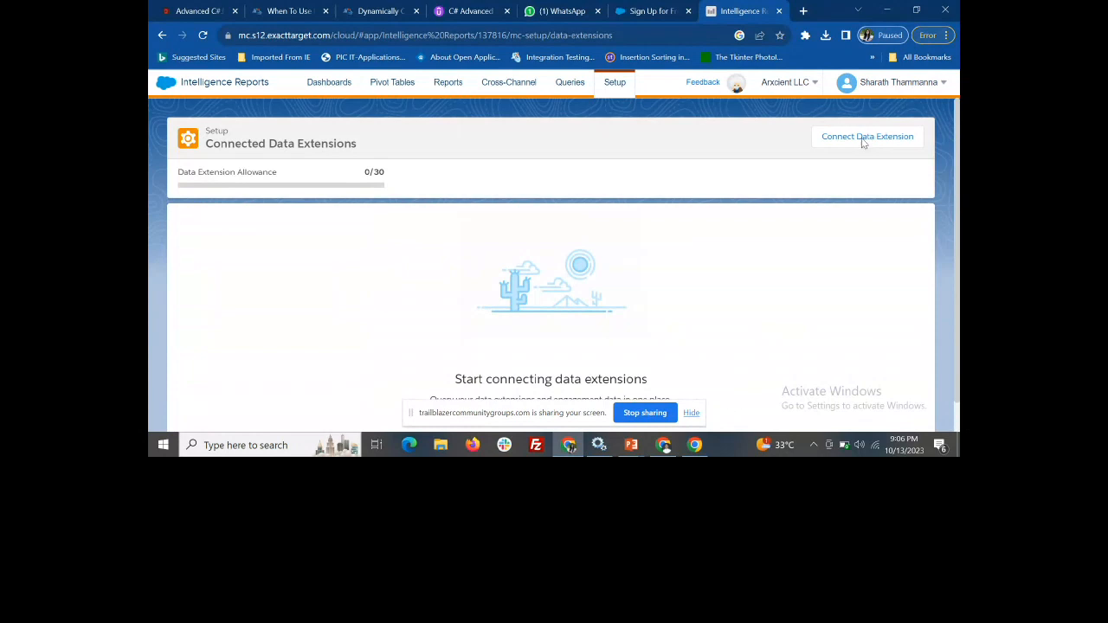
pyautogui.click(864, 139)
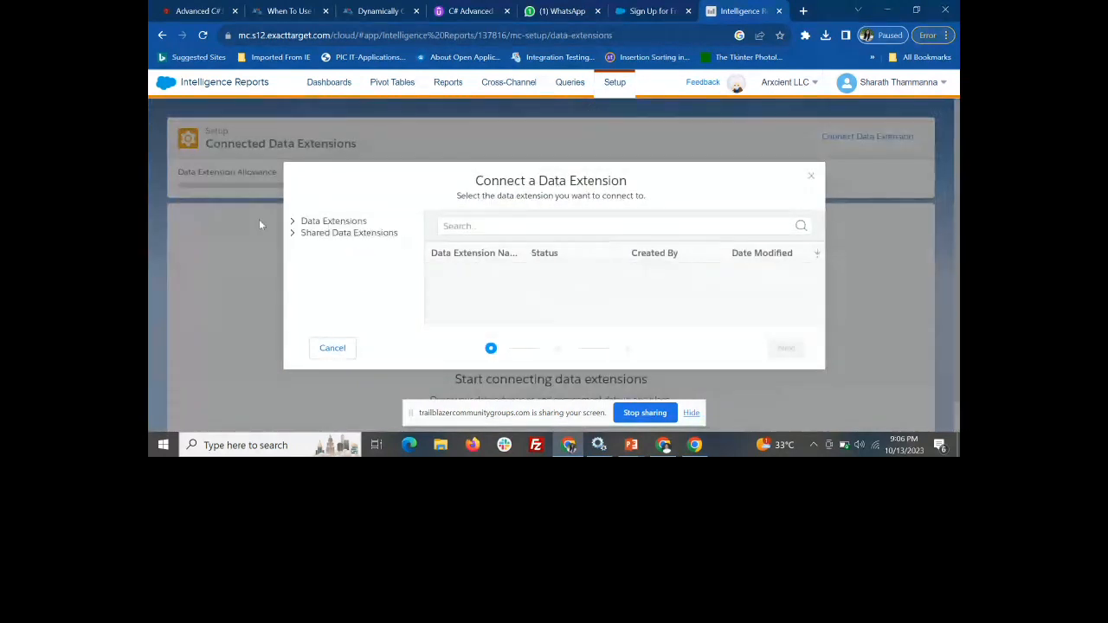
pyautogui.click(292, 224)
pyautogui.scroll(-5, 307, 260)
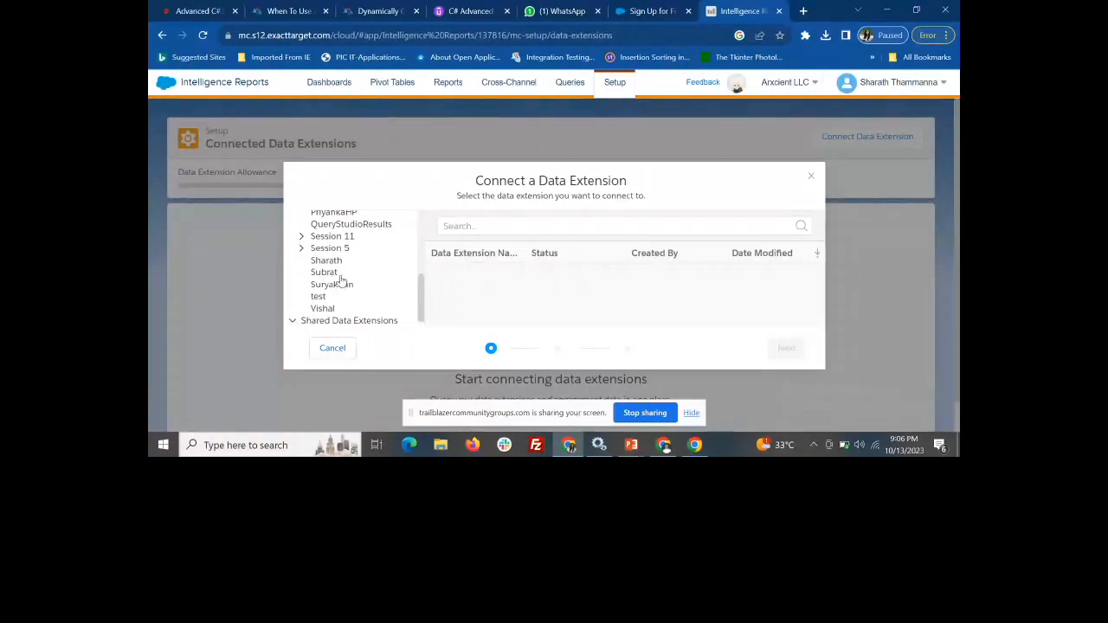
pyautogui.scroll(5, 342, 281)
pyautogui.scroll(2, 341, 282)
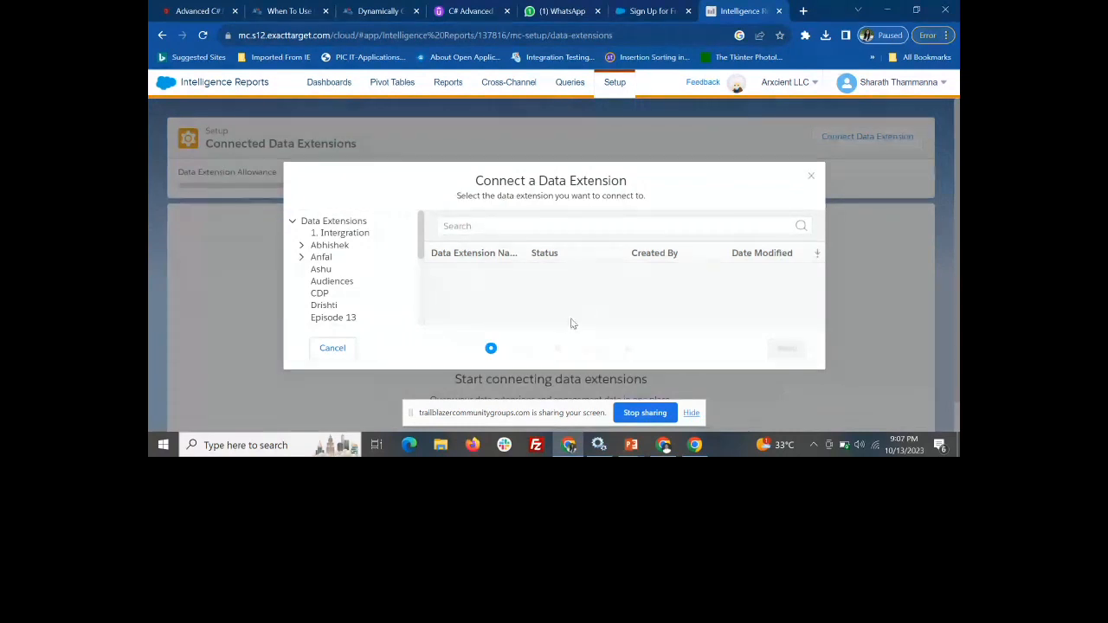
# View the Queries page and the Integrations and Calculated Measurements pages of the setup
pyautogui.click(569, 84)
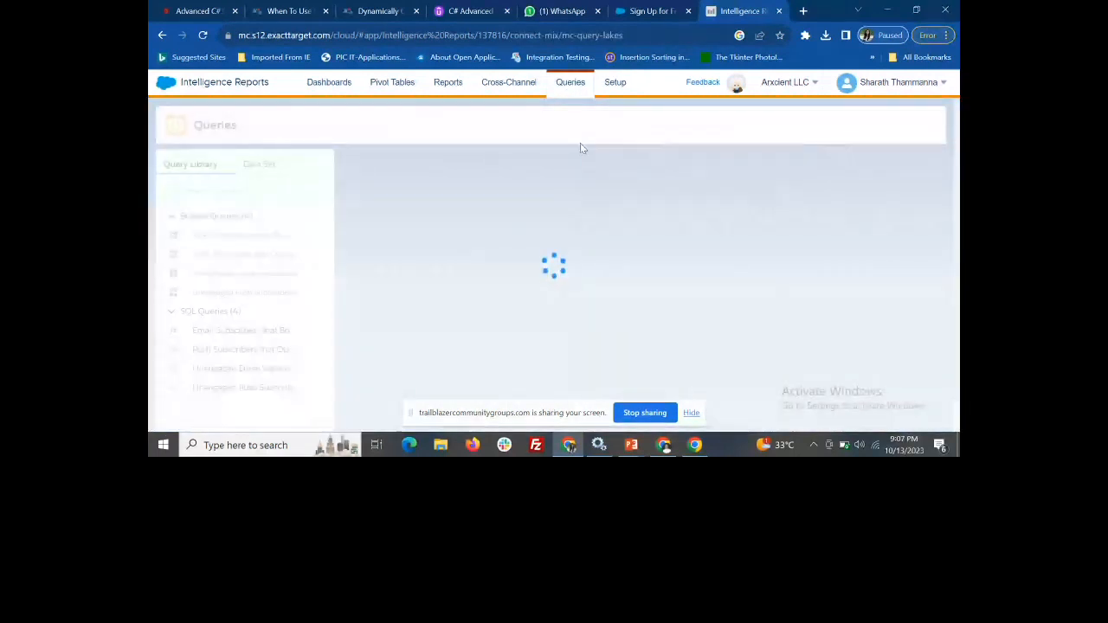
pyautogui.click(610, 87)
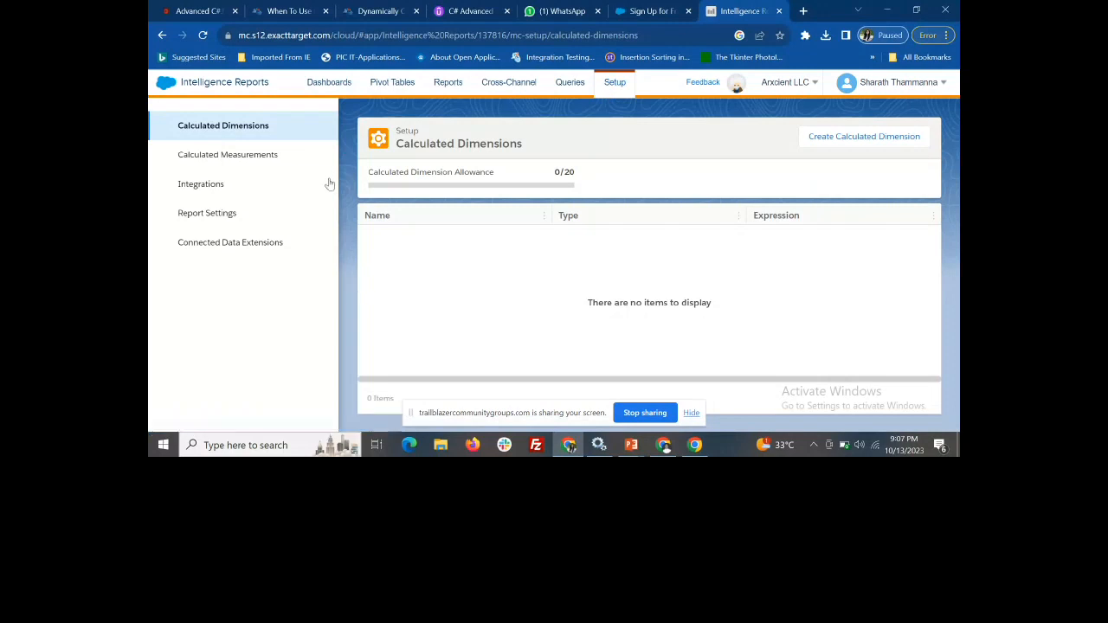
pyautogui.click(230, 186)
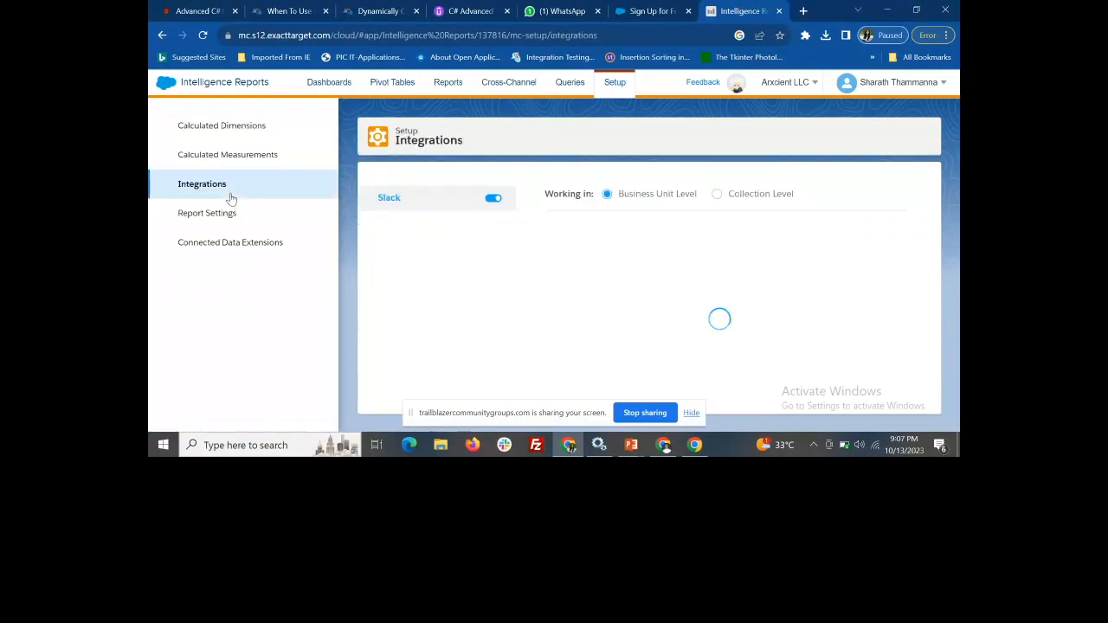
pyautogui.click(234, 161)
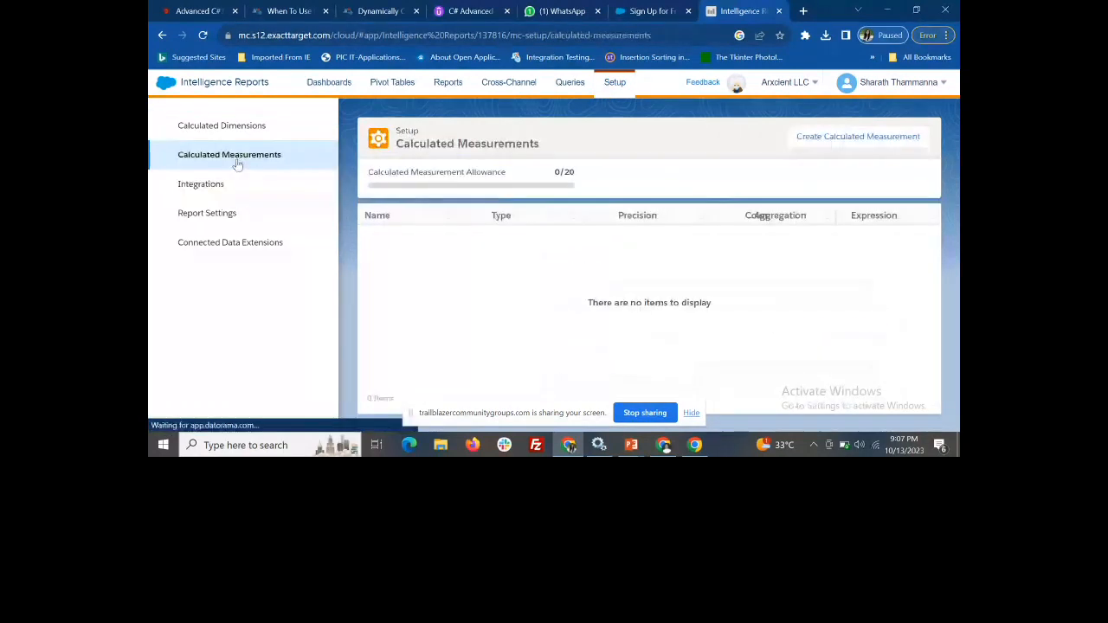
# Start creating a calculated dimension and review its general, advanced and expression settings
pyautogui.click(246, 129)
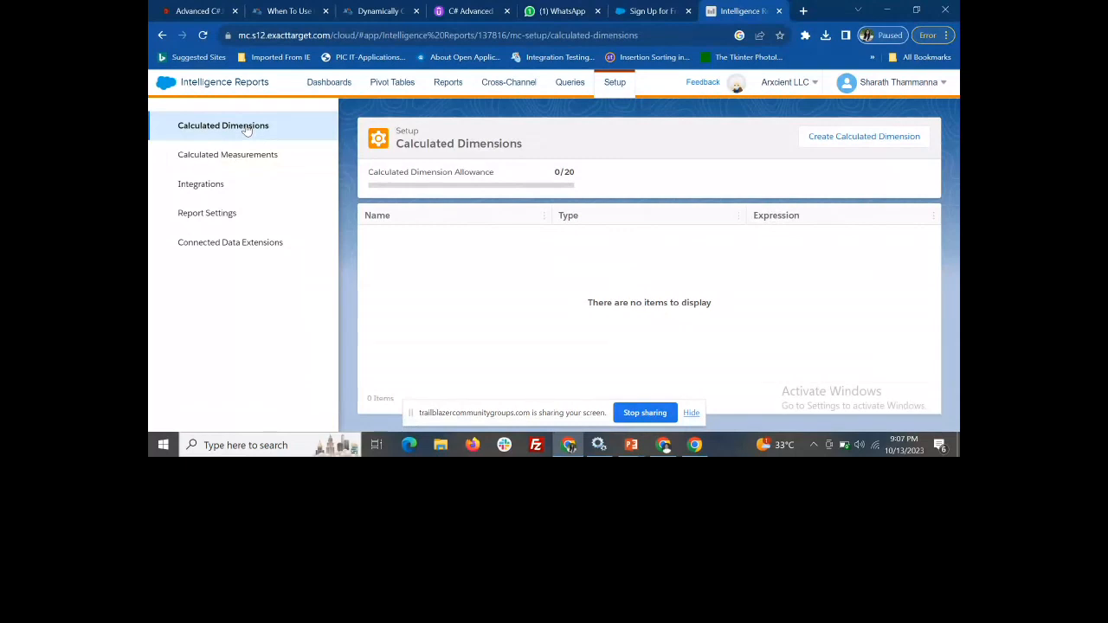
pyautogui.click(863, 142)
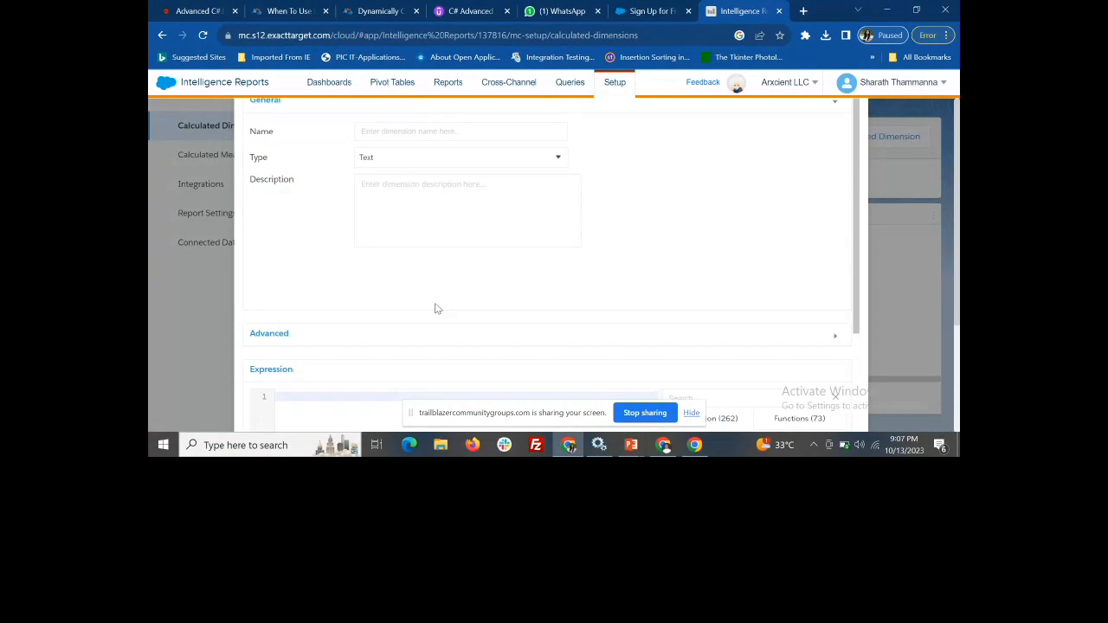
pyautogui.scroll(-2, 410, 301)
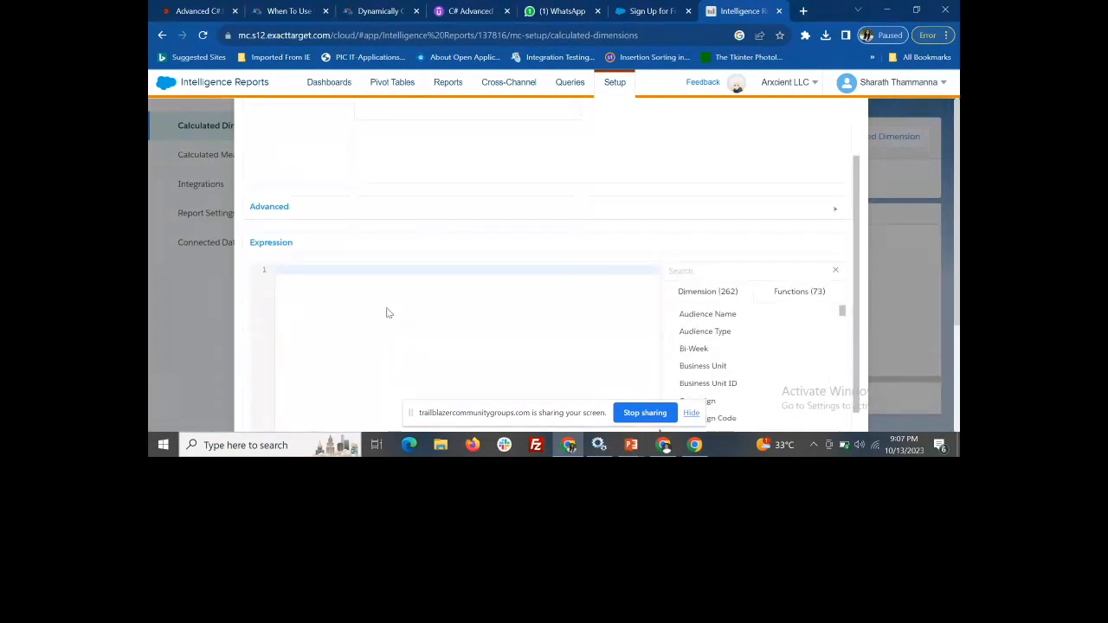
pyautogui.scroll(2, 398, 348)
pyautogui.click(419, 130)
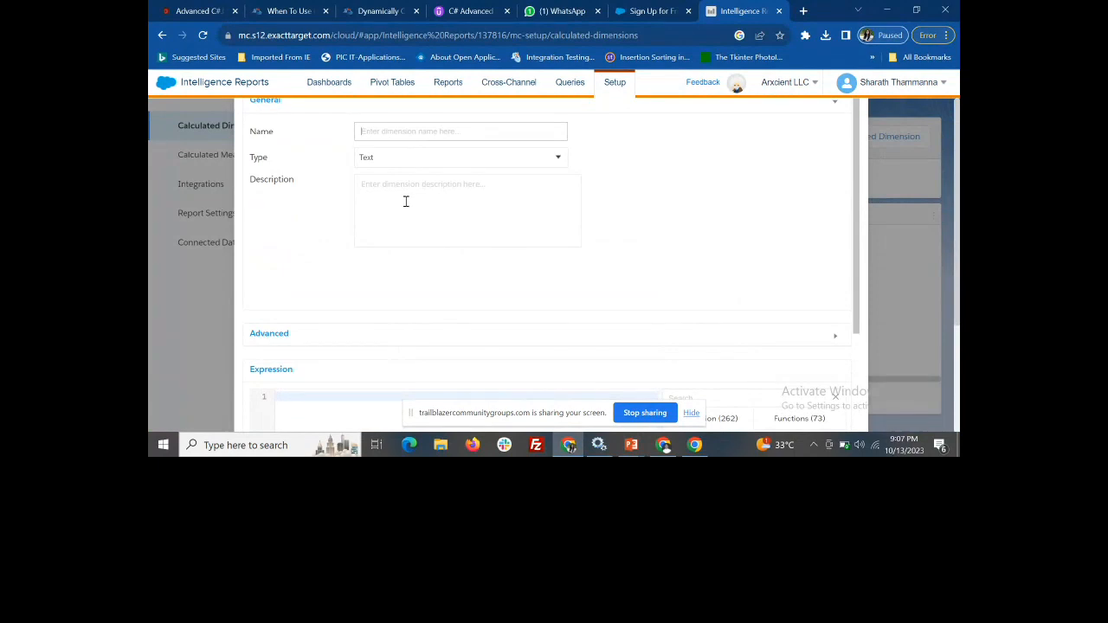
pyautogui.press('XF86AudioLowerVolume')
pyautogui.press('XF86AudioLowerVolume')
pyautogui.press('XF86AudioLowerVolume')
pyautogui.press('XF86AudioLowerVolume')
pyautogui.press('XF86AudioLowerVolume')
pyautogui.press('XF86AudioLowerVolume')
pyautogui.press('XF86AudioLowerVolume')
pyautogui.press('XF86AudioLowerVolume')
pyautogui.press('XF86AudioLowerVolume')
pyautogui.press('XF86AudioLowerVolume')
pyautogui.press('XF86AudioLowerVolume')
pyautogui.press('XF86AudioRaiseVolume')
pyautogui.press('XF86AudioRaiseVolume')
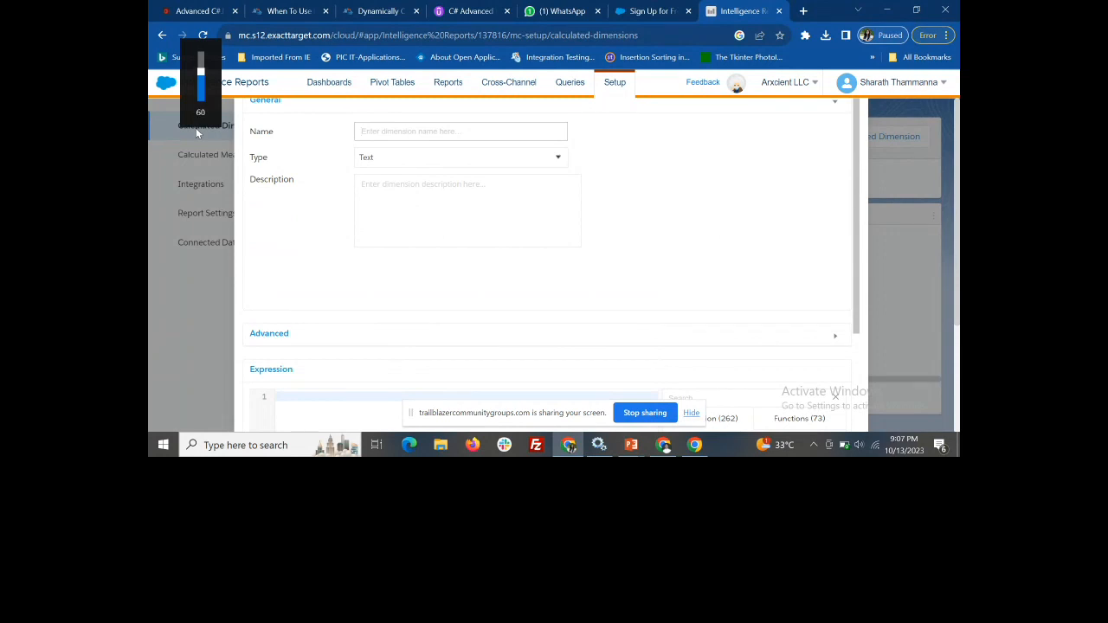
pyautogui.press('XF86AudioRaiseVolume')
pyautogui.press('XF86AudioRaiseVolume')
pyautogui.press('XF86AudioRaiseVolume')
pyautogui.press('XF86AudioRaiseVolume')
pyautogui.press('XF86AudioRaiseVolume')
pyautogui.press('XF86AudioRaiseVolume')
pyautogui.press('XF86AudioRaiseVolume')
pyautogui.press('XF86AudioRaiseVolume')
pyautogui.press('XF86AudioRaiseVolume')
pyautogui.press('XF86AudioRaiseVolume')
pyautogui.press('XF86AudioRaiseVolume')
pyautogui.press('XF86AudioRaiseVolume')
pyautogui.press('XF86AudioRaiseVolume')
pyautogui.press('XF86AudioRaiseVolume')
pyautogui.press('XF86AudioRaiseVolume')
pyautogui.press('XF86AudioRaiseVolume')
pyautogui.press('XF86AudioRaiseVolume')
pyautogui.press('XF86AudioRaiseVolume')
pyautogui.press('XF86AudioRaiseVolume')
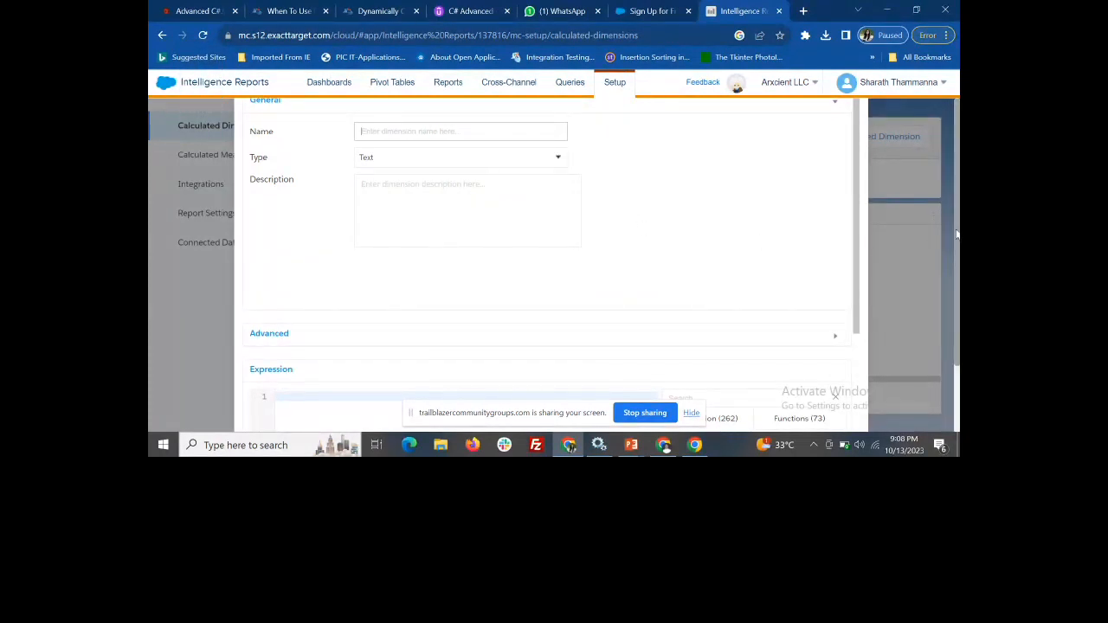
# Leave the calculated dimension form and view the Report Settings and Queries pages
pyautogui.click(932, 250)
pyautogui.click(187, 222)
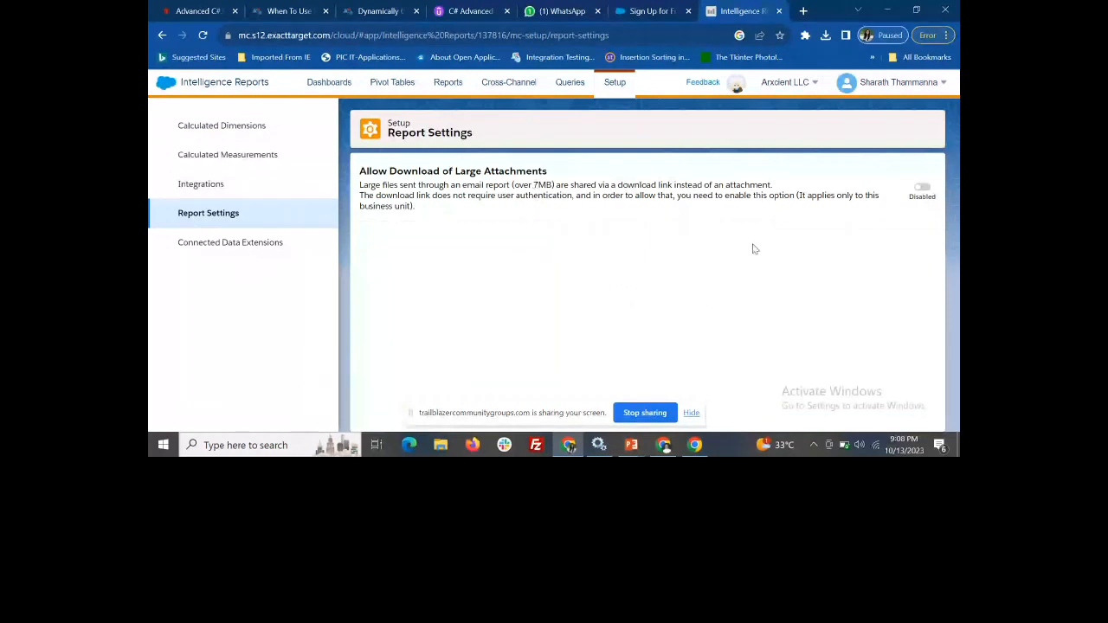
pyautogui.click(570, 82)
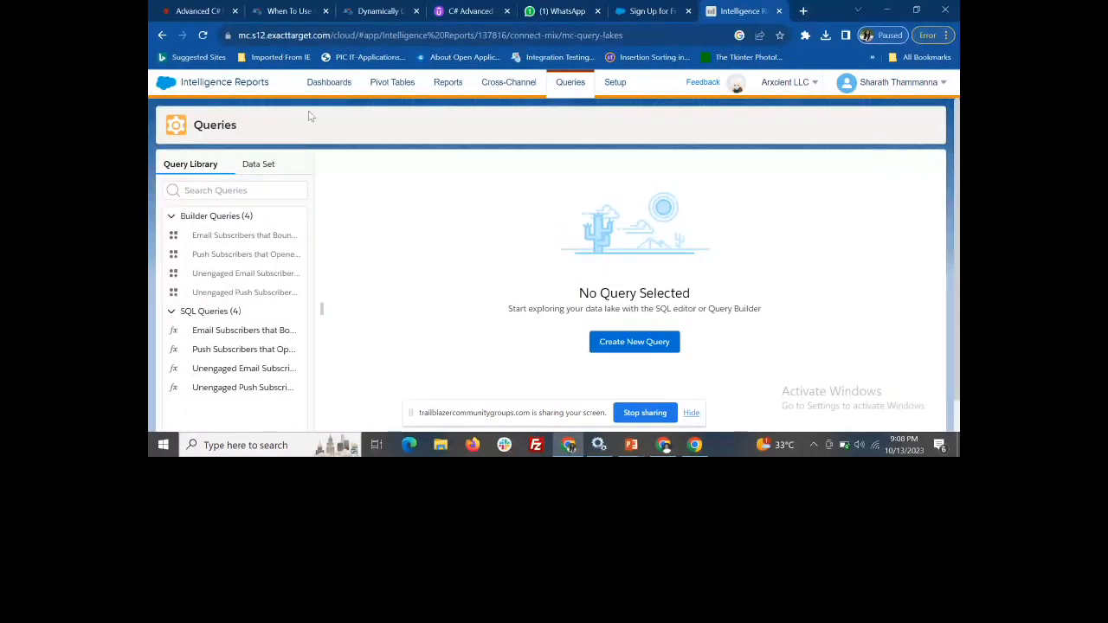
# Open the custom dashboard collection listed below In-App Message and view its Dashboard Page 1
pyautogui.click(328, 84)
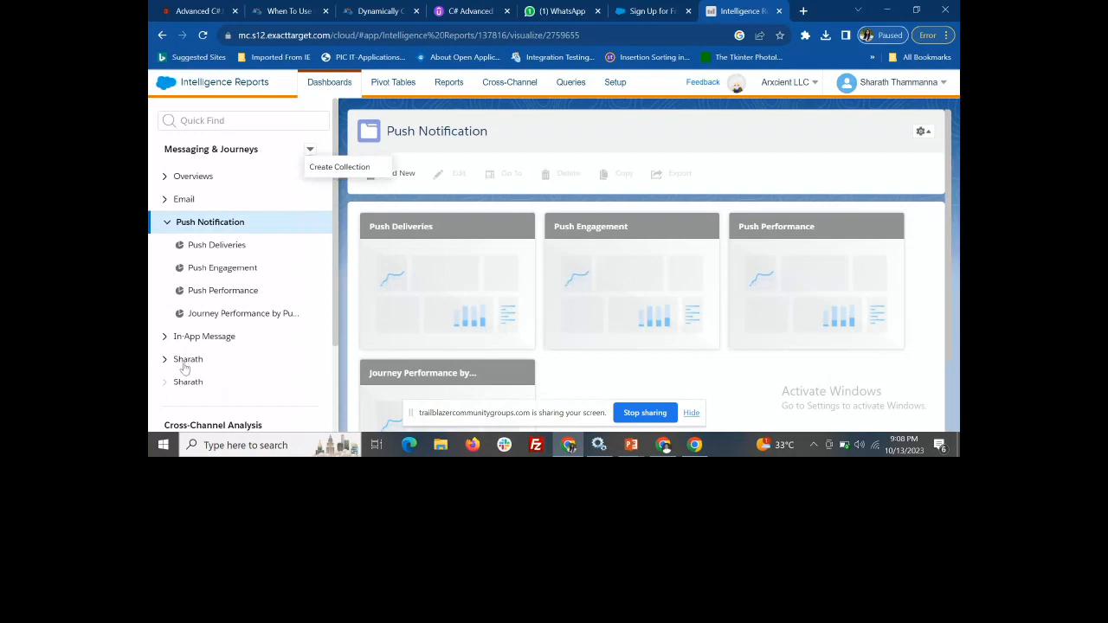
pyautogui.scroll(-1, 184, 368)
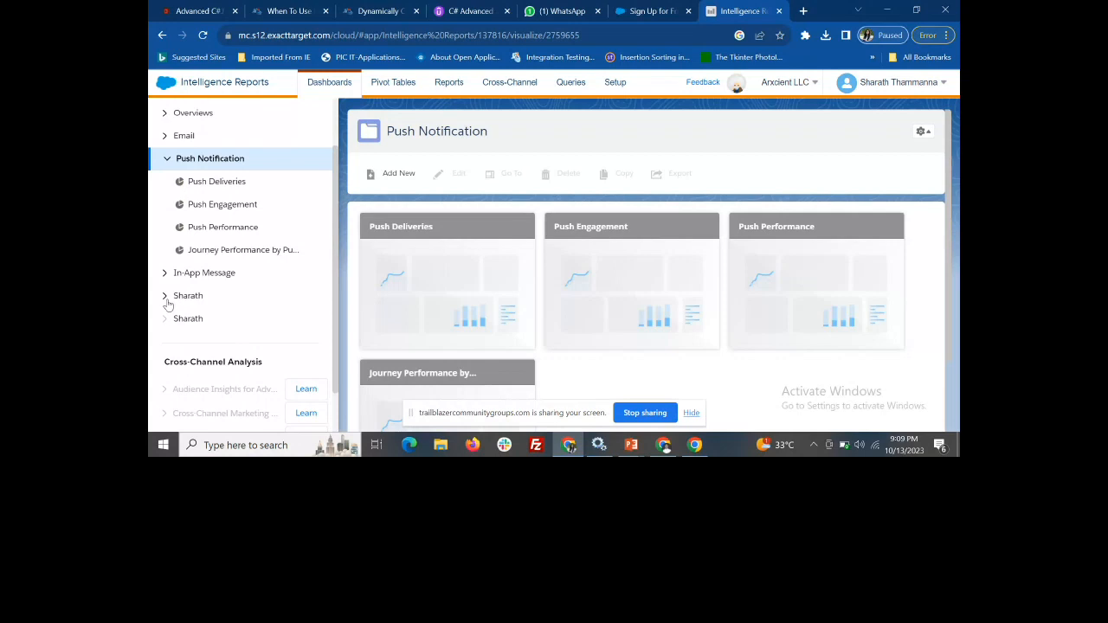
pyautogui.click(166, 298)
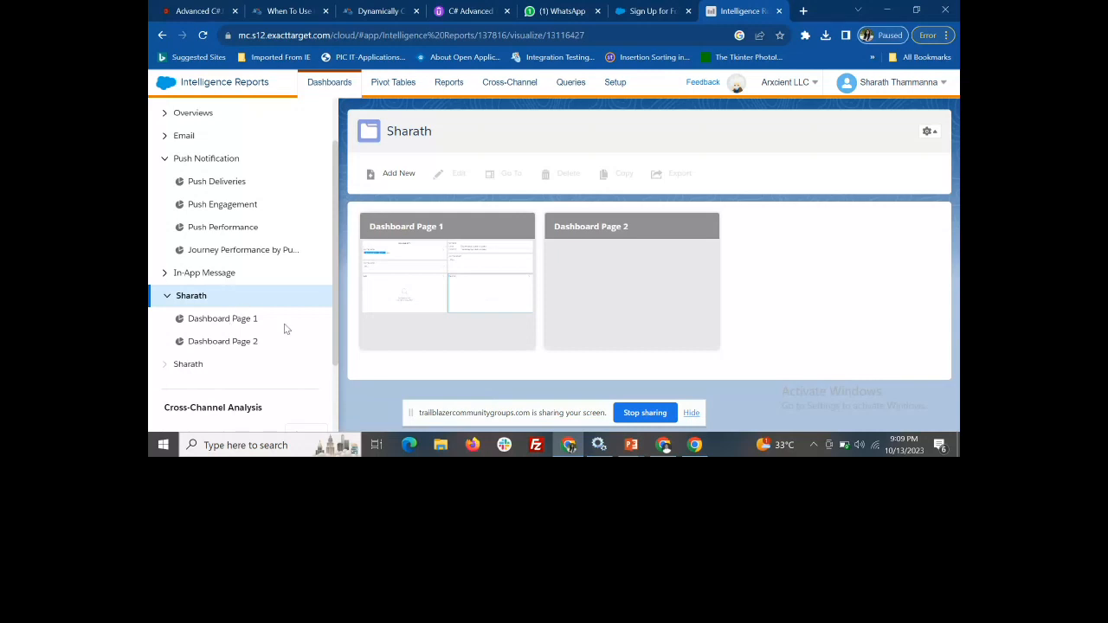
pyautogui.click(241, 319)
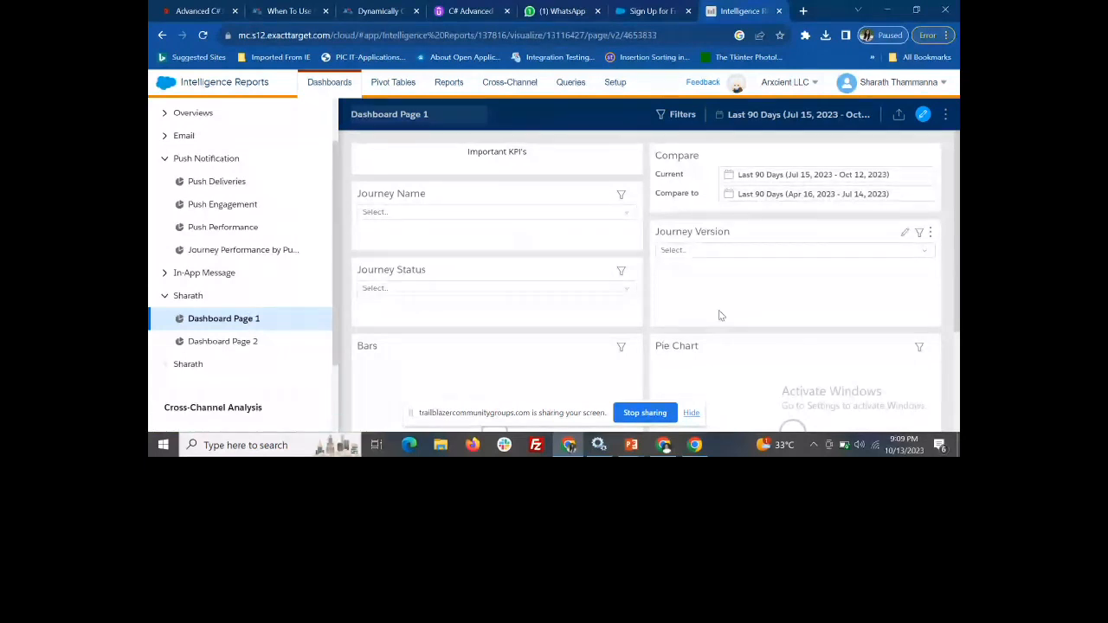
# Add a blank dashboard page to the custom collection and switch the new page to edit mode
pyautogui.click(194, 299)
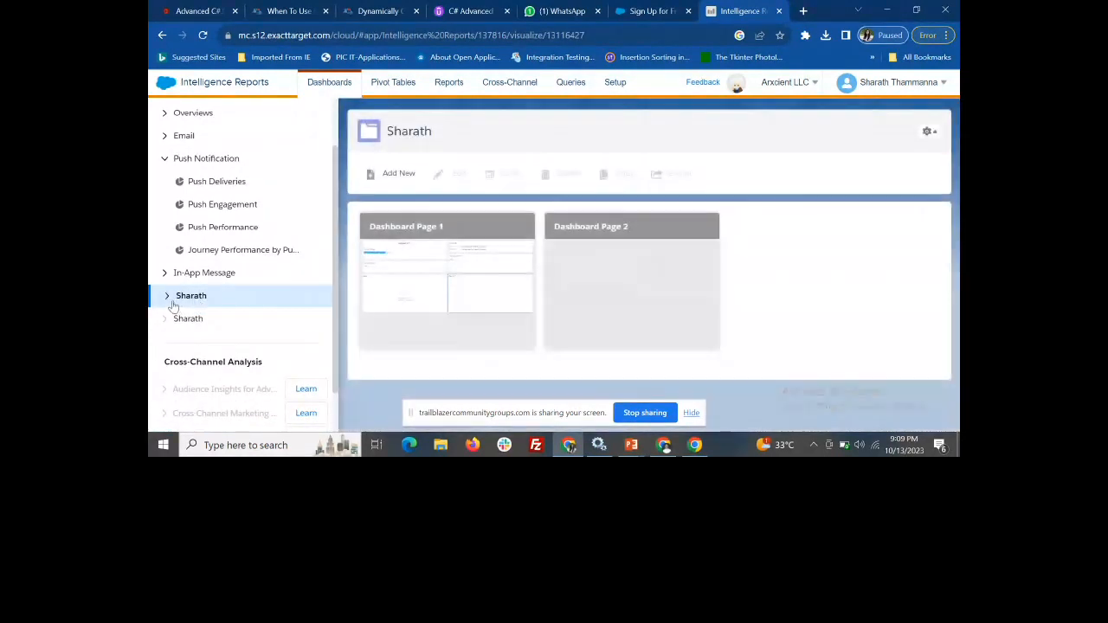
pyautogui.click(395, 176)
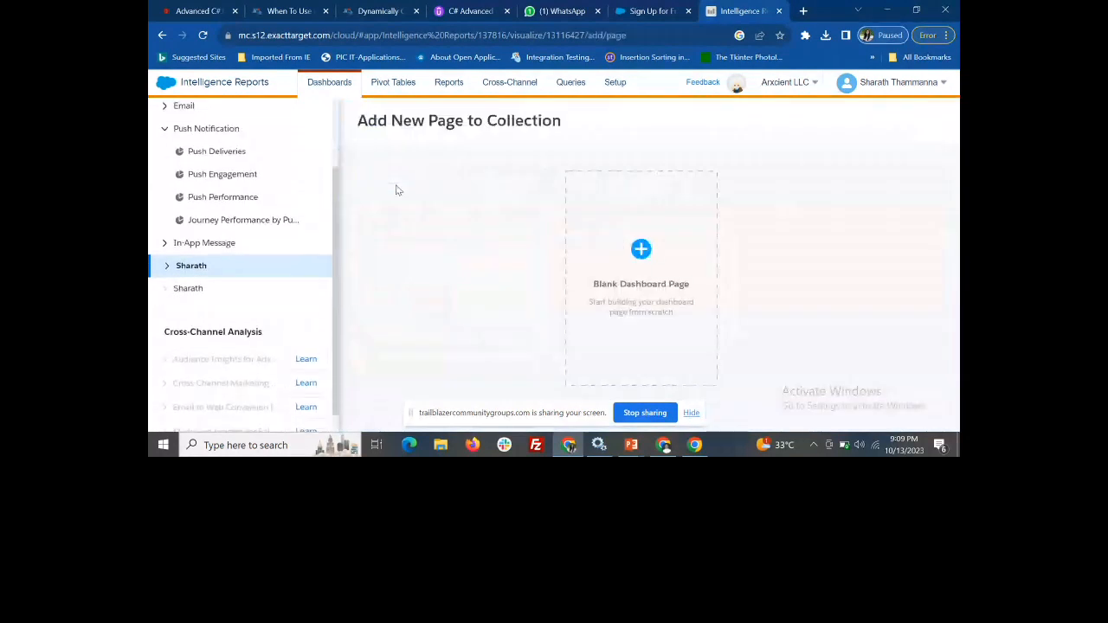
pyautogui.click(648, 255)
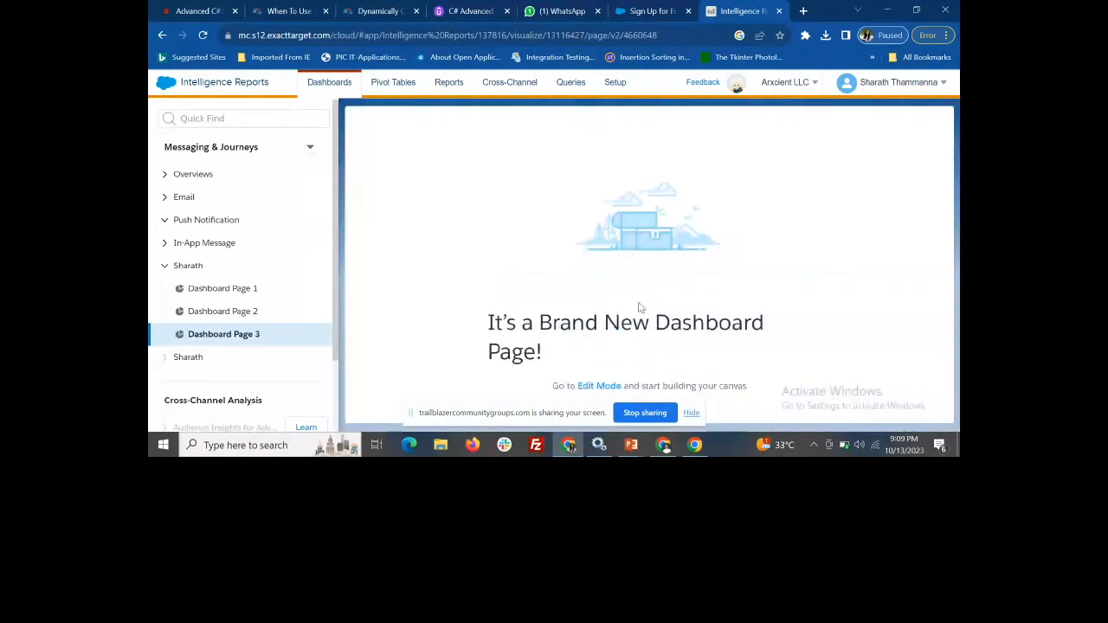
pyautogui.click(604, 387)
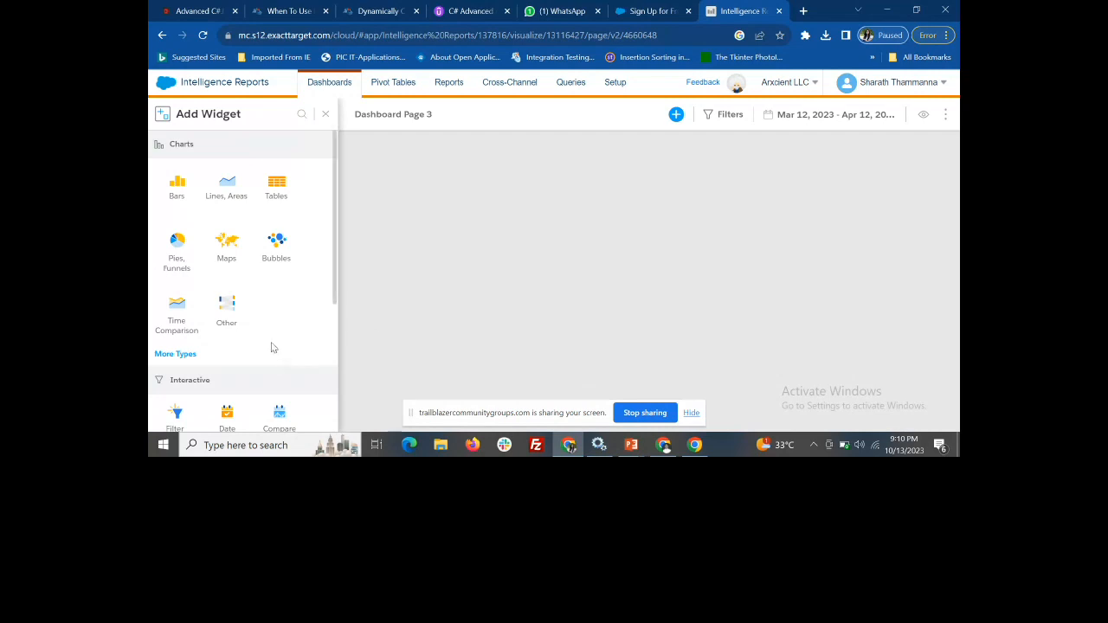
# Add an interactive Date widget based on the Event Date dimension and save the dashboard page
pyautogui.scroll(-2, 223, 372)
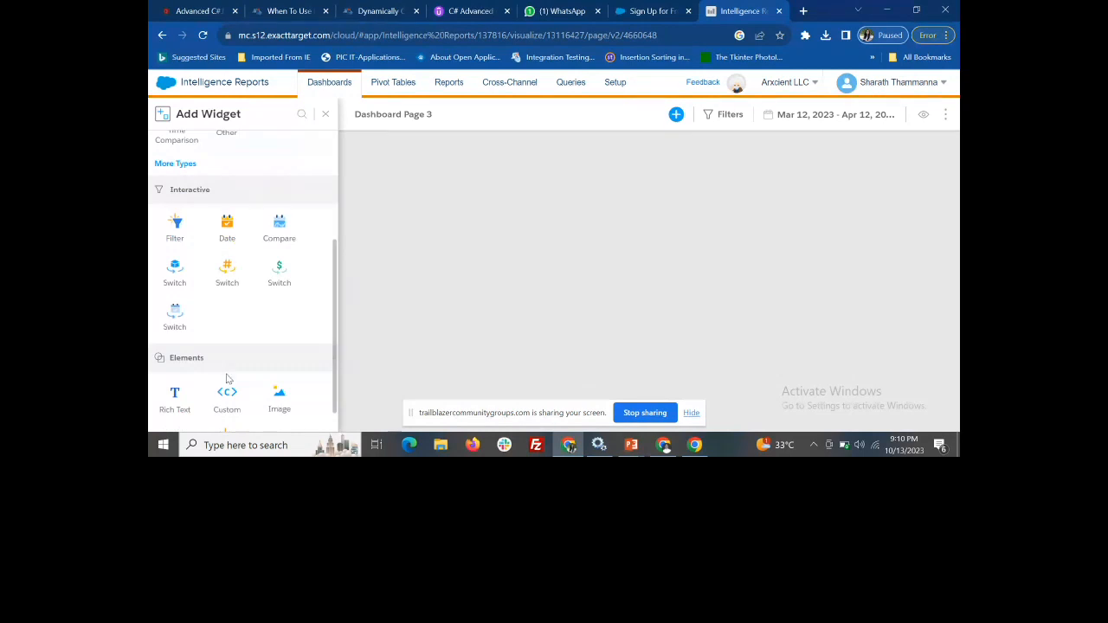
pyautogui.click(227, 230)
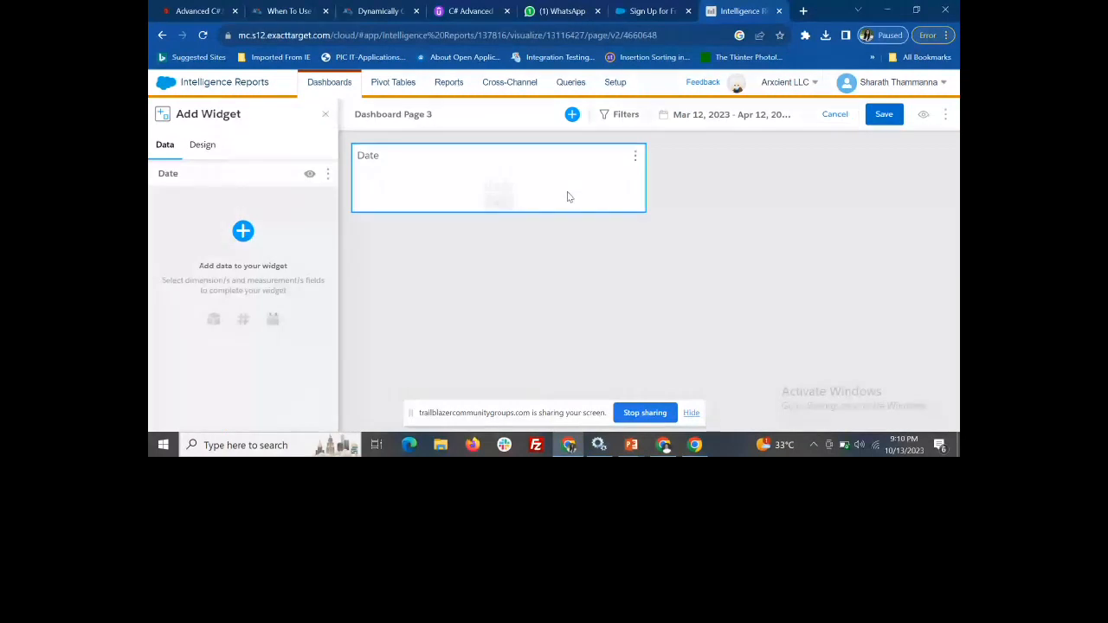
pyautogui.click(242, 230)
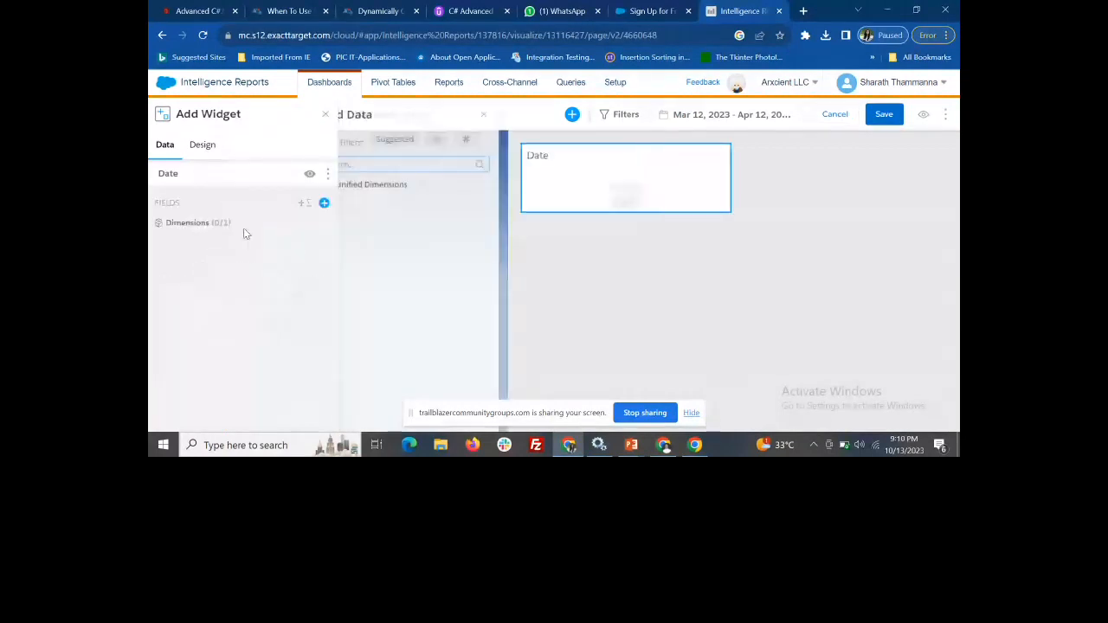
pyautogui.click(357, 185)
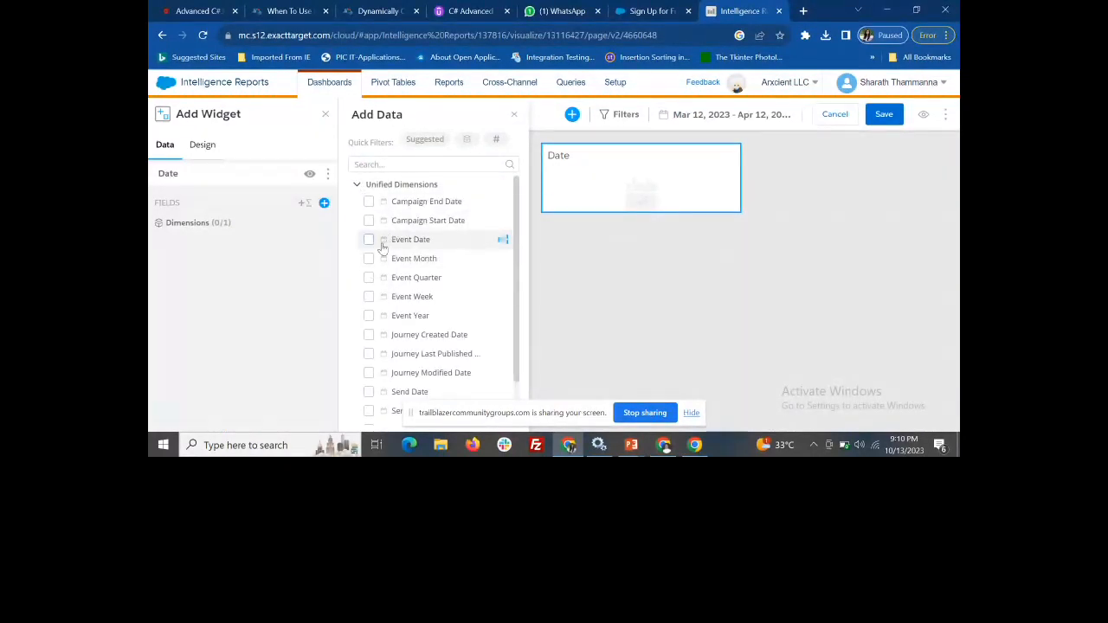
pyautogui.click(368, 241)
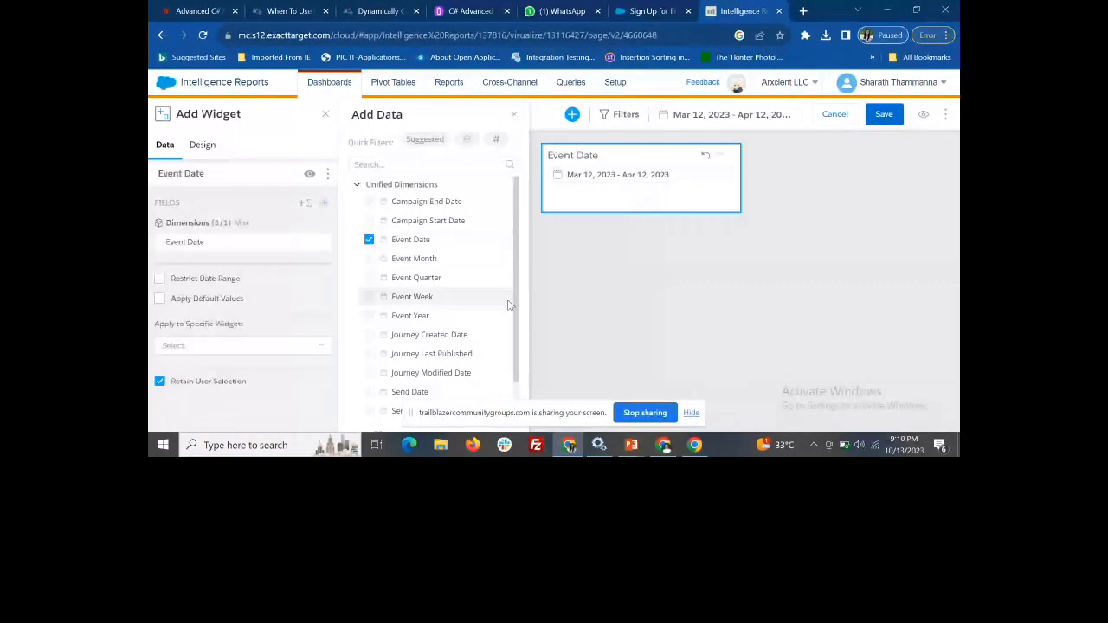
pyautogui.click(614, 293)
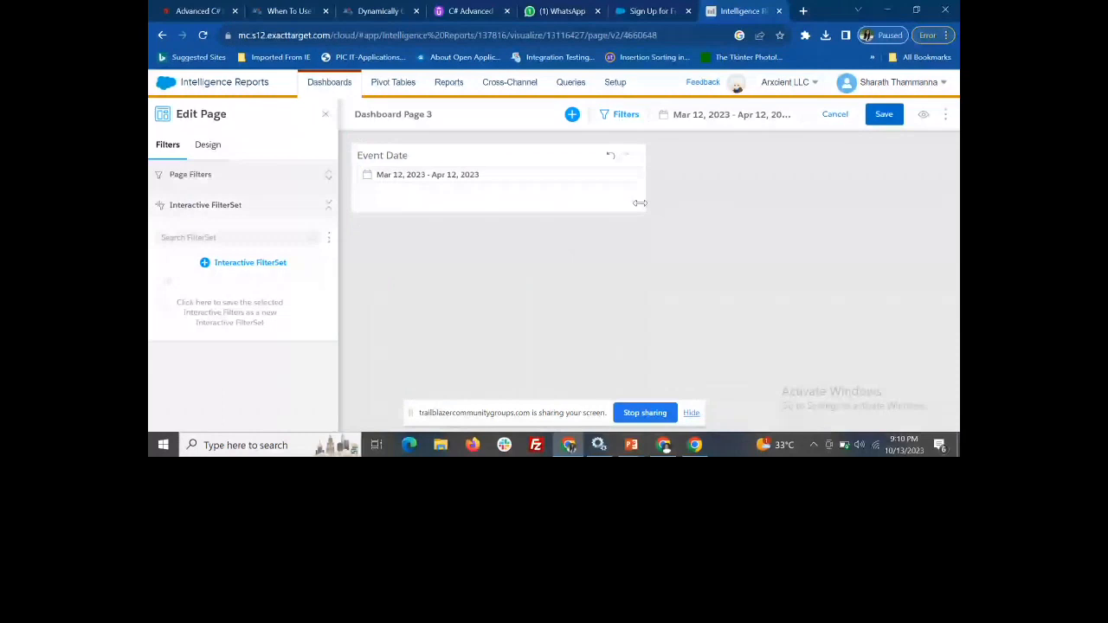
pyautogui.click(892, 117)
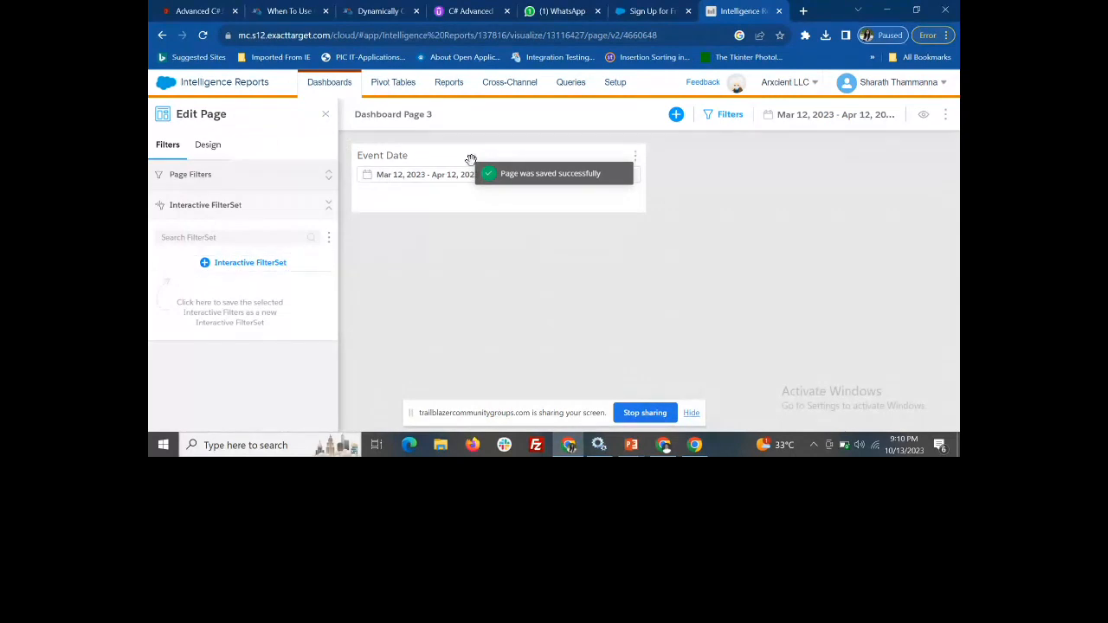
# Add an interactive Filter widget beside Event Date using the Journey Name dimension
pyautogui.click(676, 116)
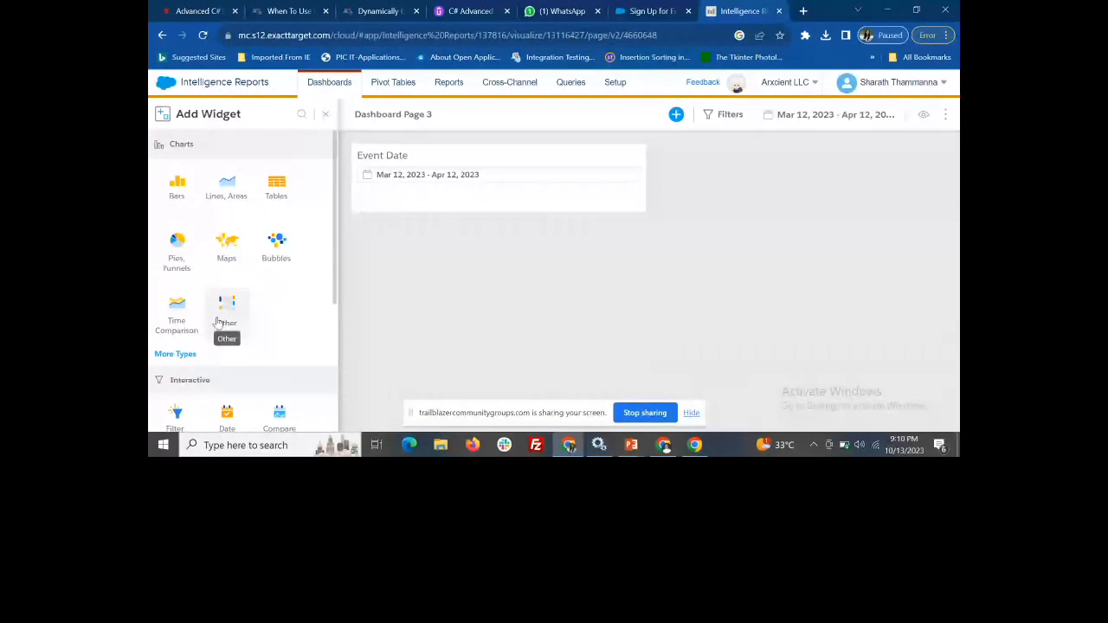
pyautogui.scroll(-1, 219, 329)
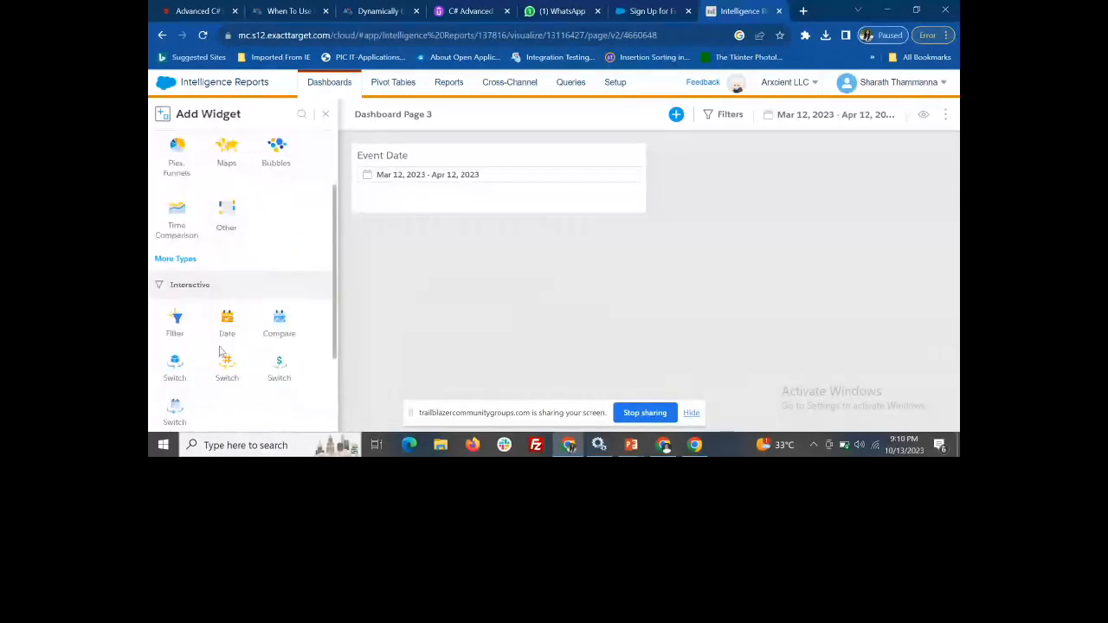
pyautogui.click(176, 325)
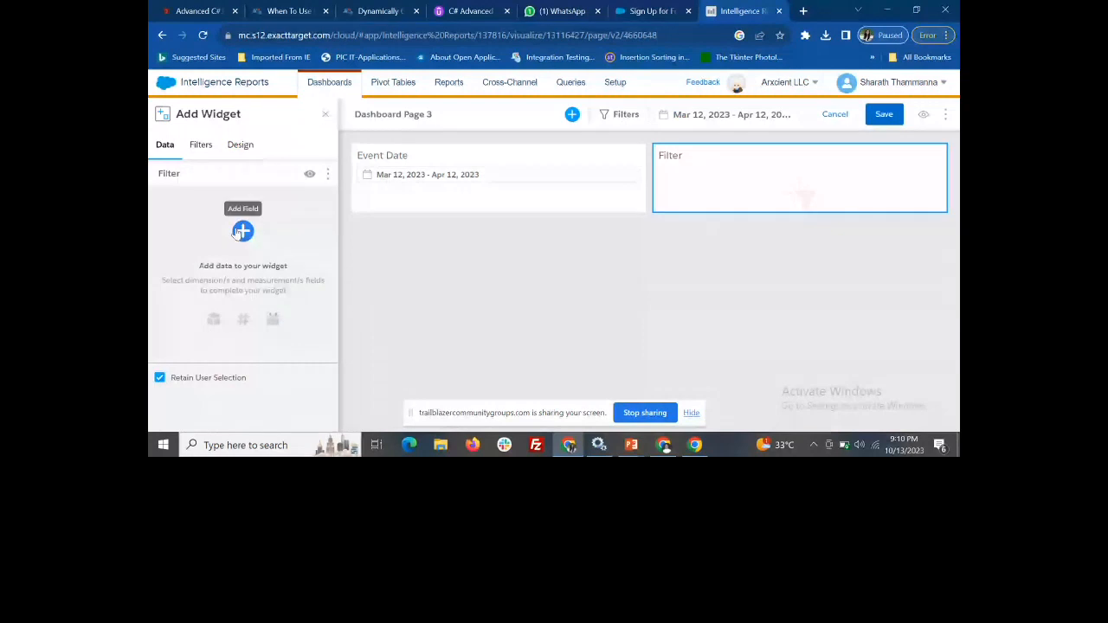
pyautogui.click(210, 149)
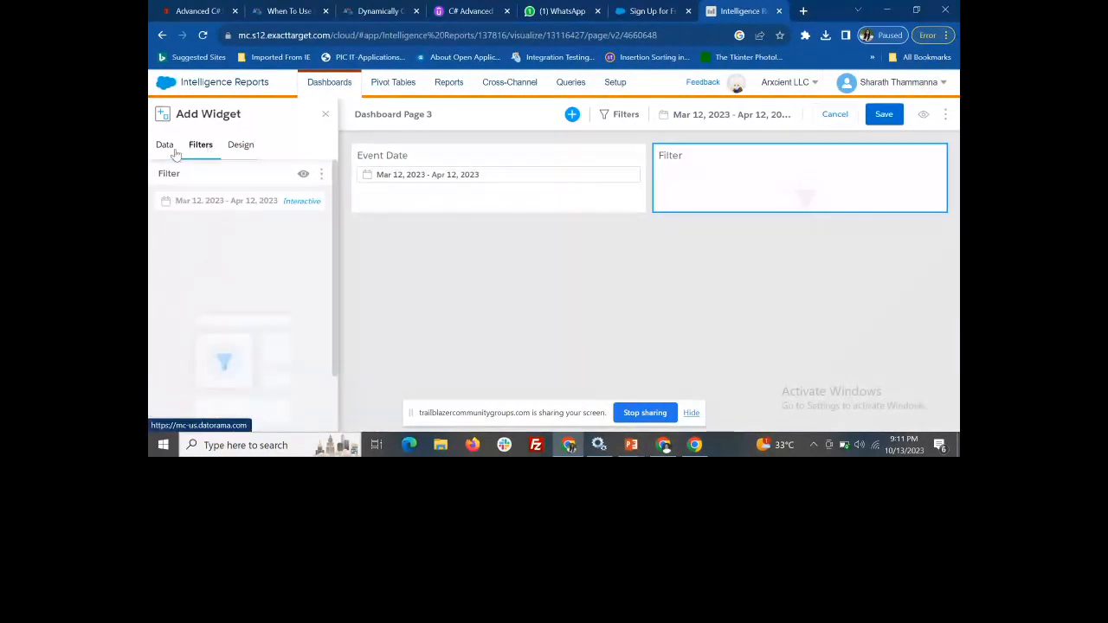
pyautogui.click(171, 149)
pyautogui.click(243, 230)
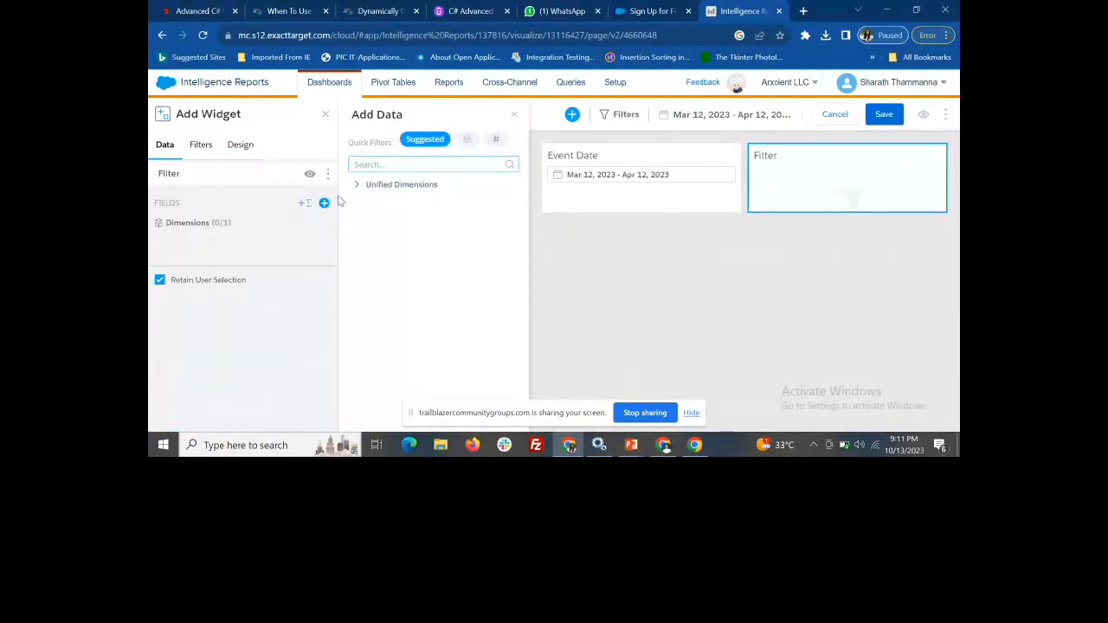
pyautogui.write('journe')
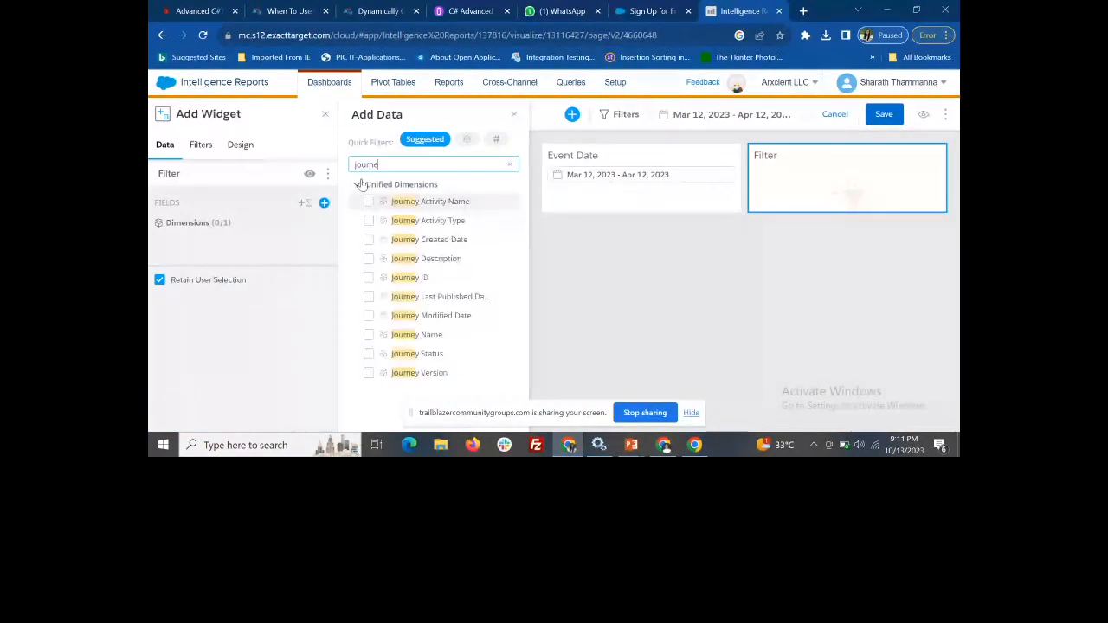
pyautogui.click(370, 335)
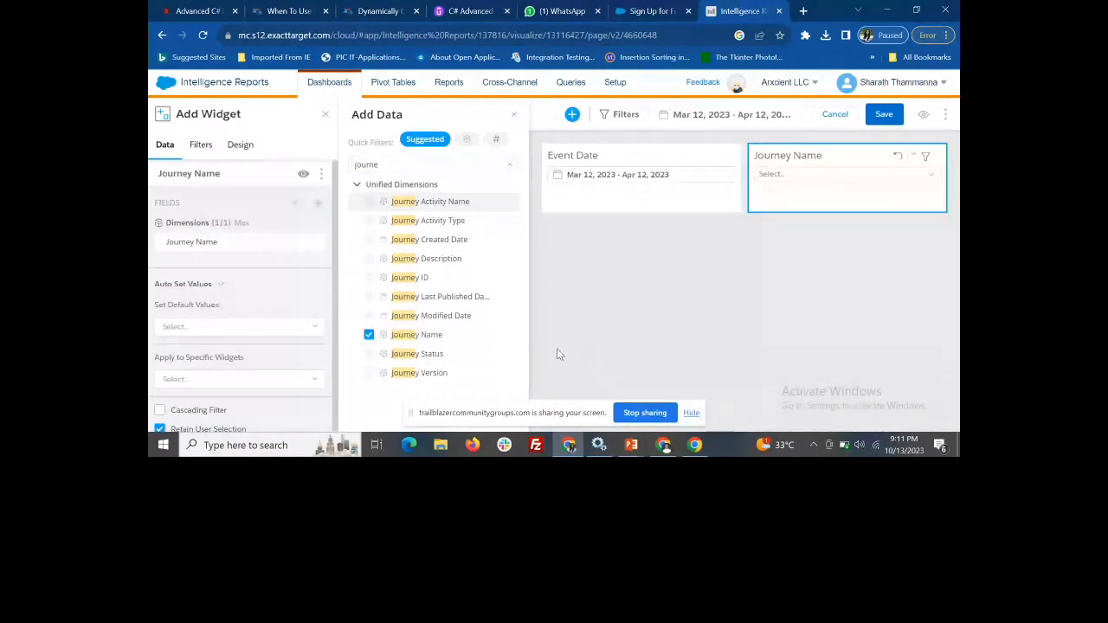
# Try to add a "List of" filter condition on Journey Name to the Journey Name widget
pyautogui.click(201, 145)
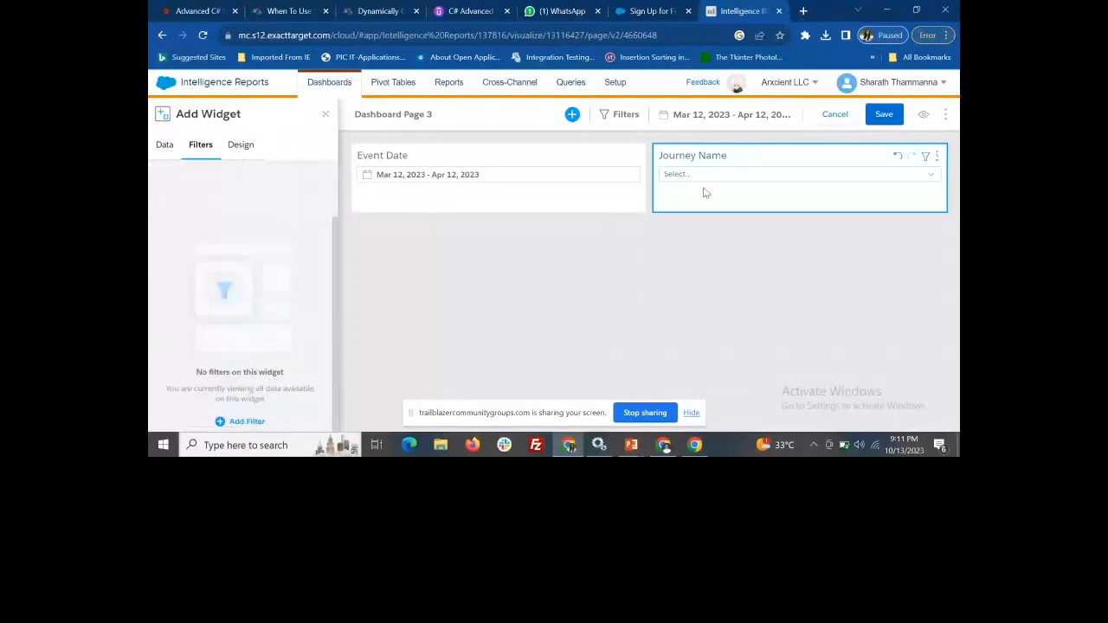
pyautogui.click(246, 423)
pyautogui.click(406, 111)
pyautogui.write('jou')
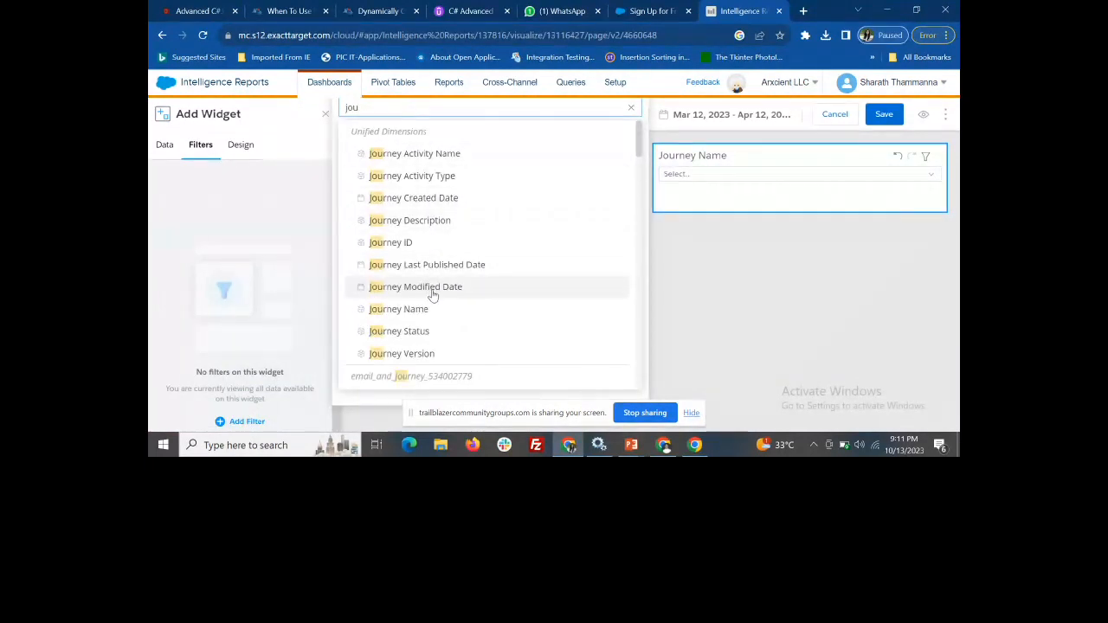
pyautogui.click(424, 312)
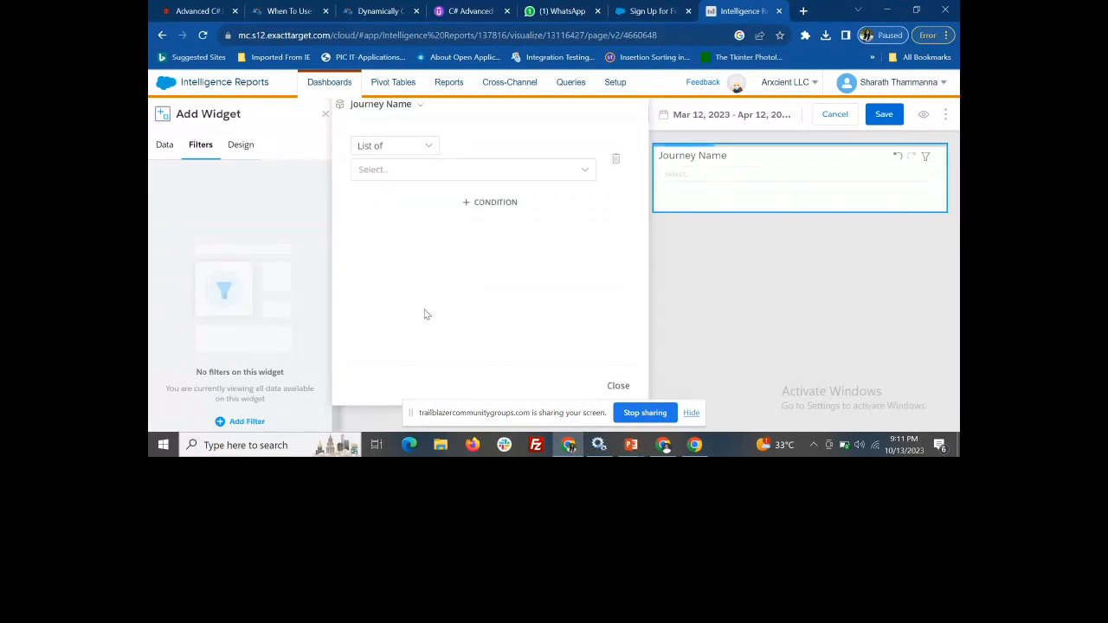
pyautogui.click(453, 178)
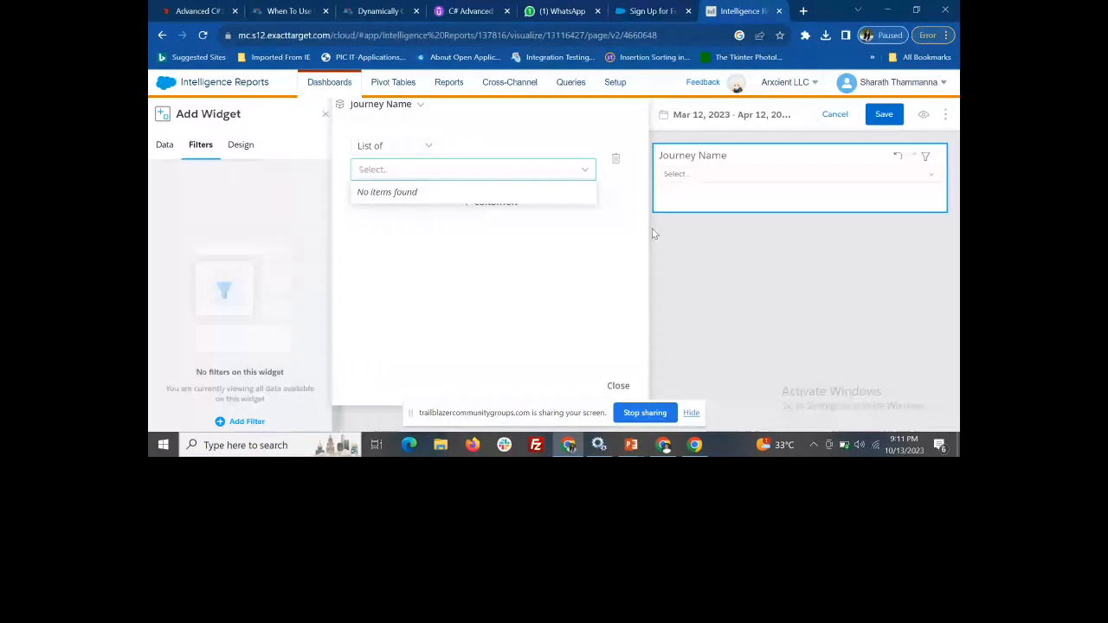
pyautogui.click(618, 165)
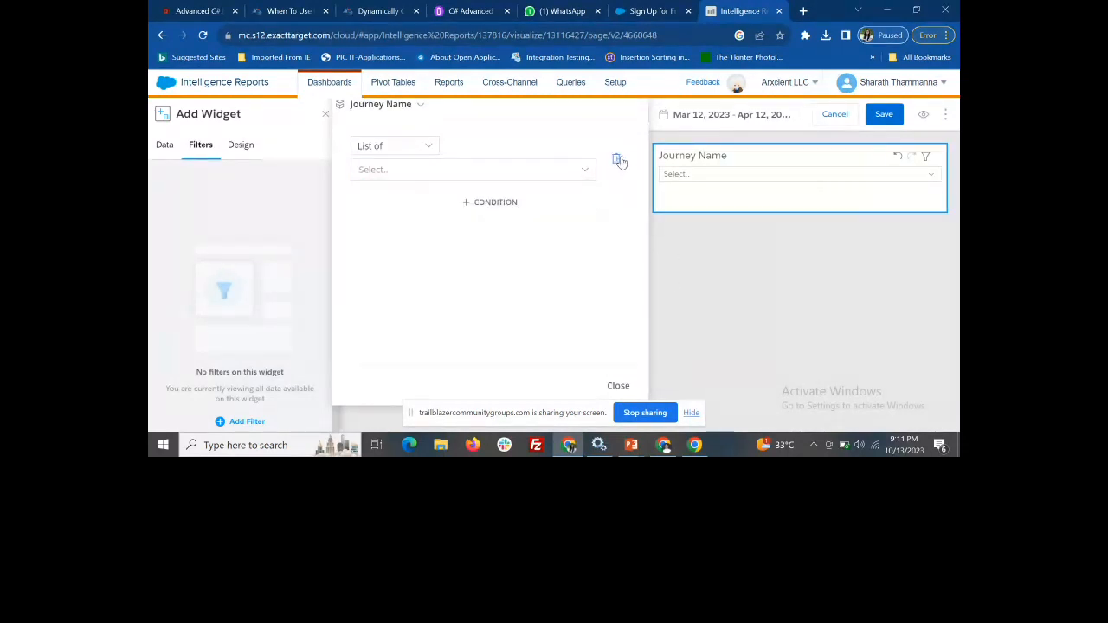
# Save the dashboard page with the Journey Name filter widget
pyautogui.hotkey('ctrl', '-')
pyautogui.hotkey('ctrl', '-')
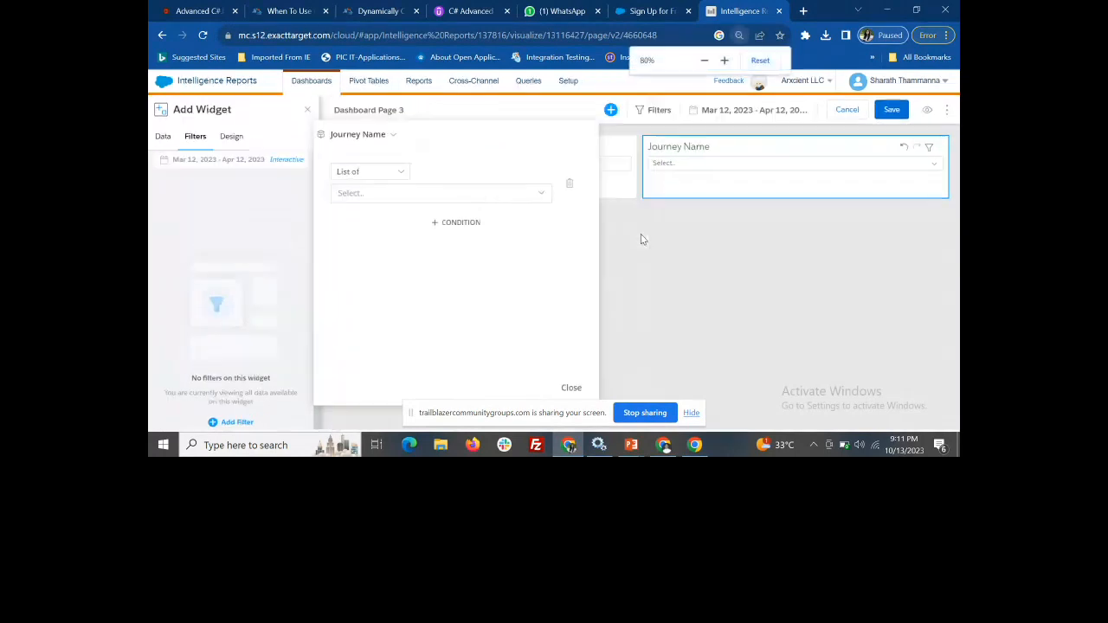
pyautogui.click(899, 105)
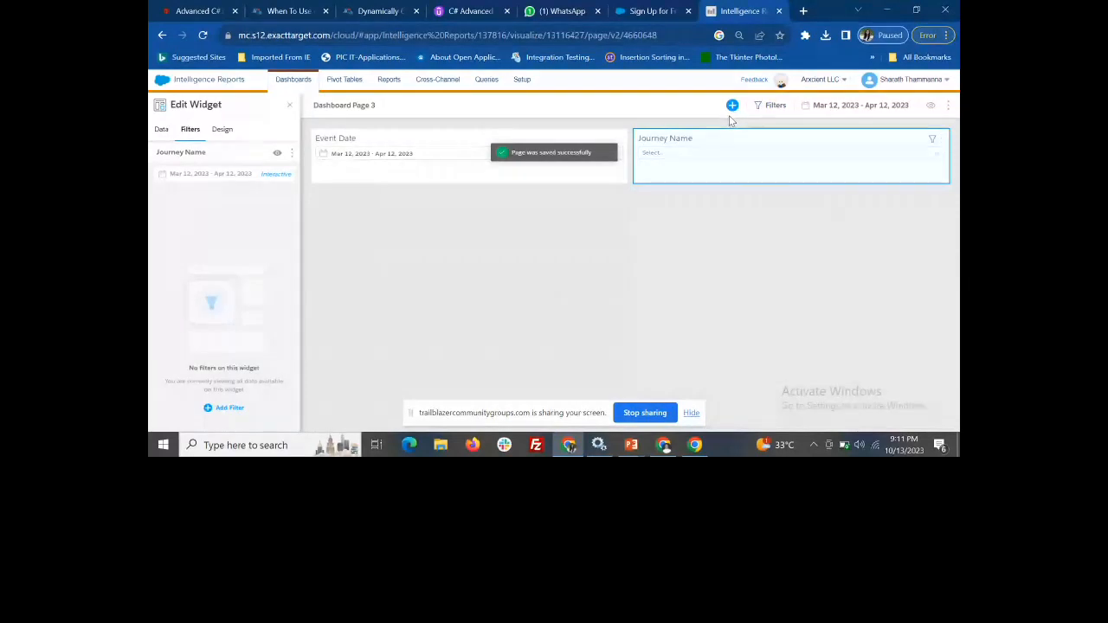
# Add an interactive Filter widget using the Journey Version dimension and save the dashboard page
pyautogui.click(732, 105)
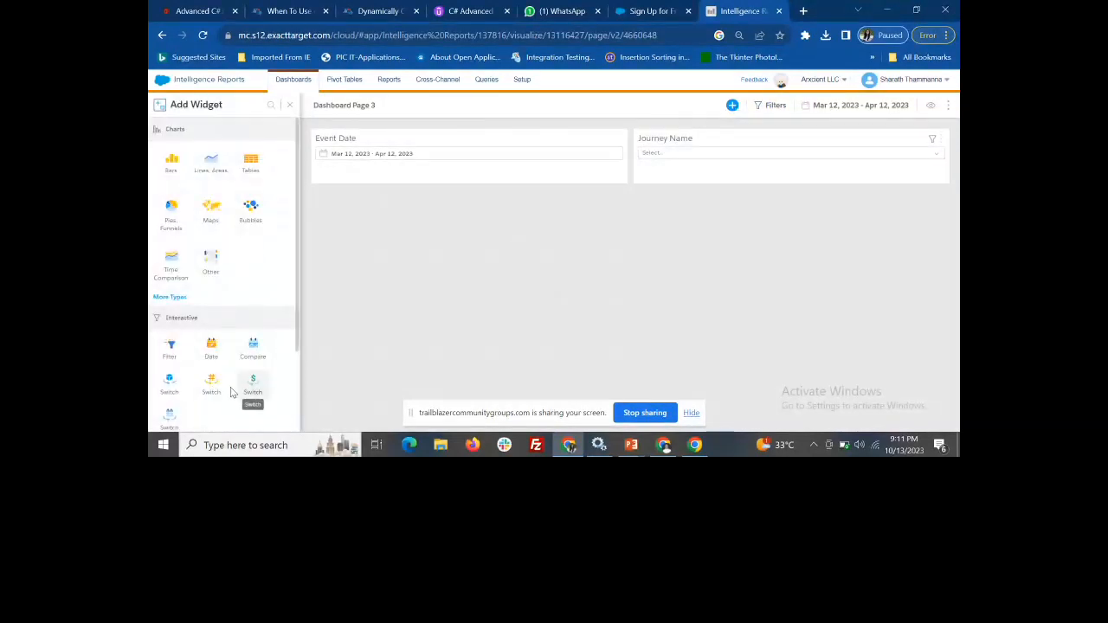
pyautogui.click(171, 348)
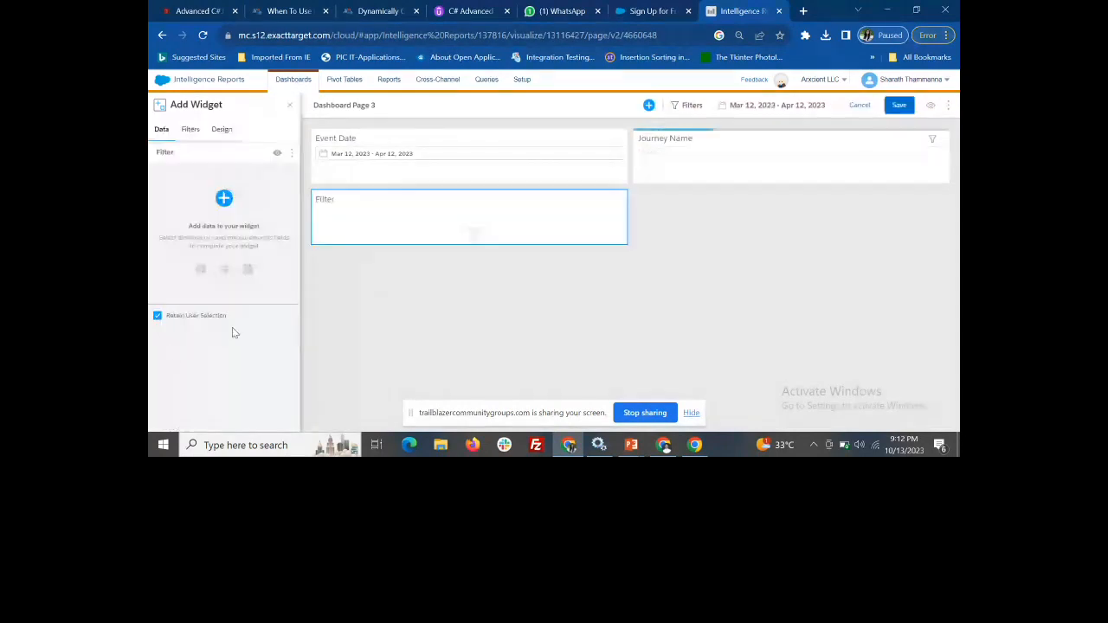
pyautogui.click(192, 133)
pyautogui.click(172, 131)
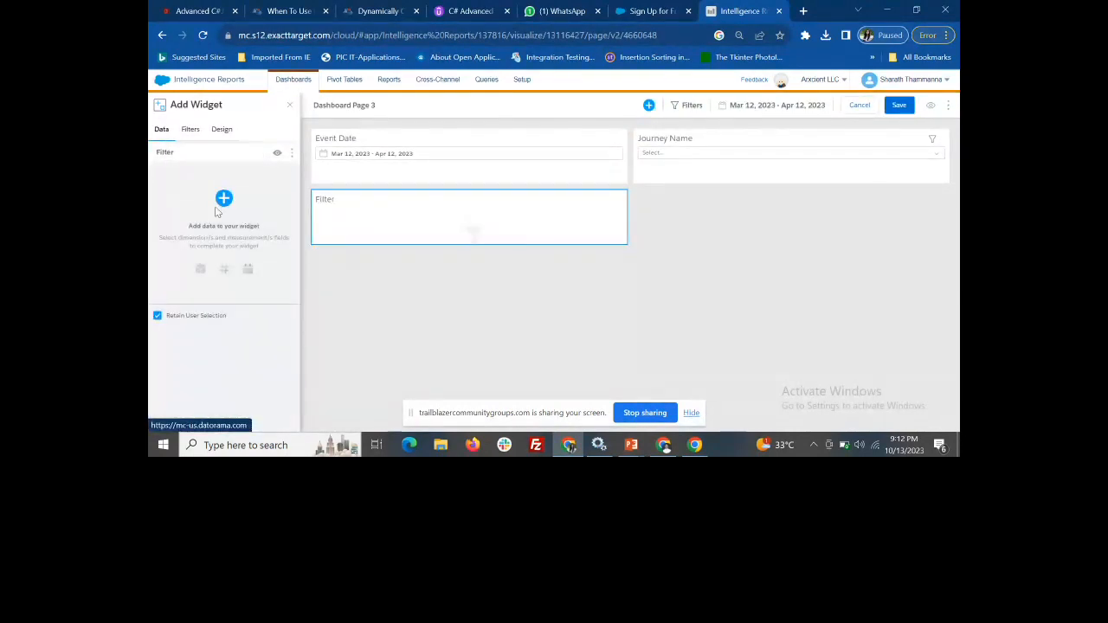
pyautogui.click(222, 200)
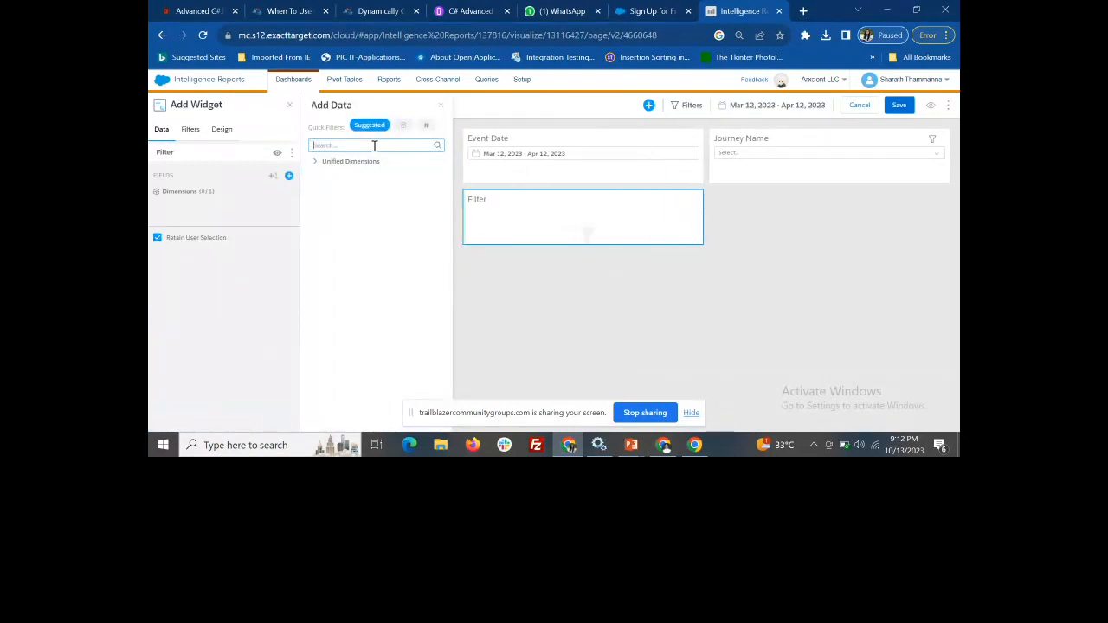
pyautogui.write('jo')
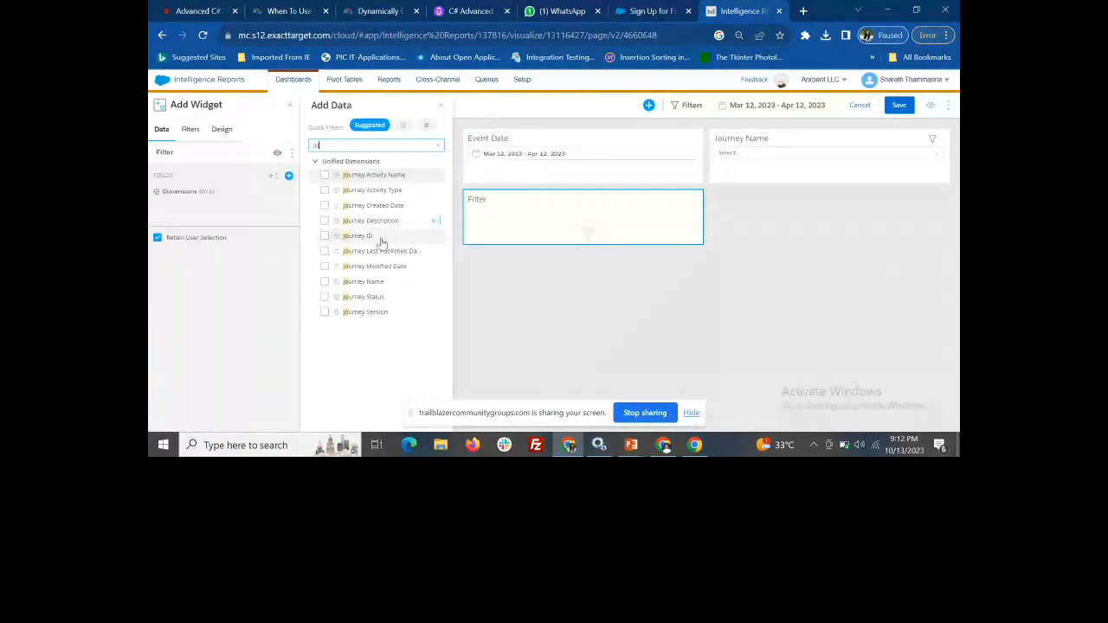
pyautogui.click(379, 317)
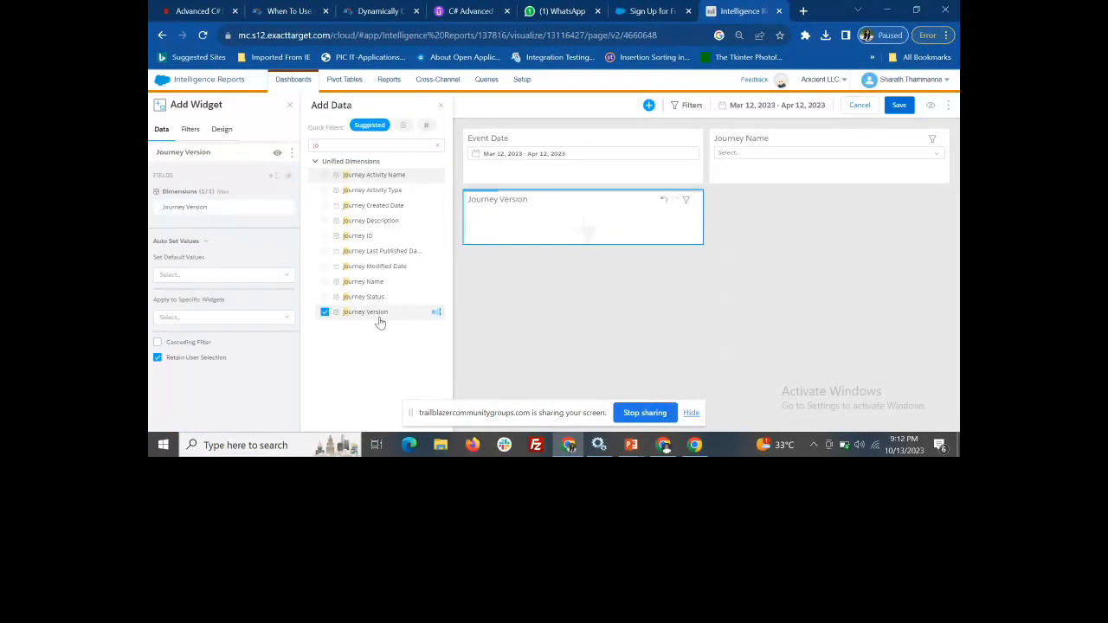
pyautogui.click(191, 129)
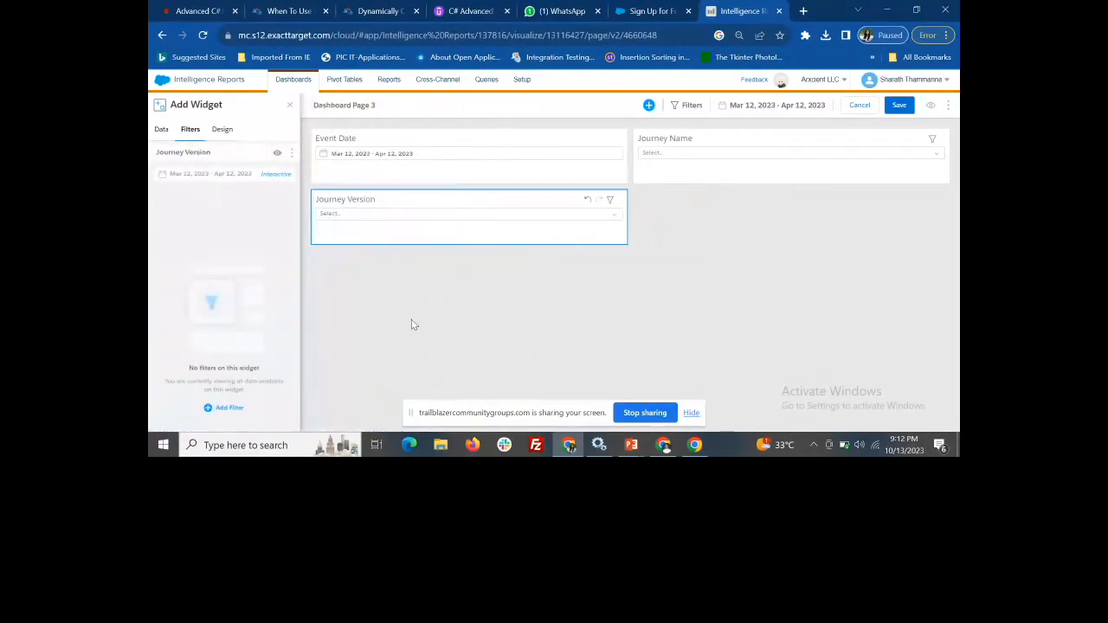
pyautogui.click(900, 106)
pyautogui.click(289, 104)
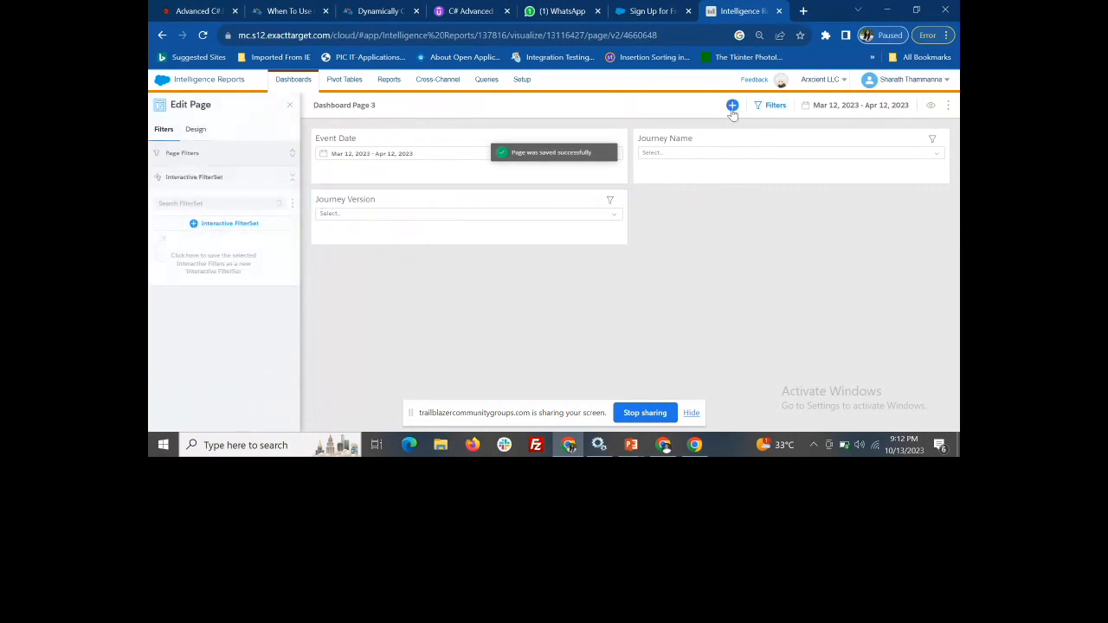
# Add a Bars chart widget below Journey Name and open the field selection for its data
pyautogui.click(732, 105)
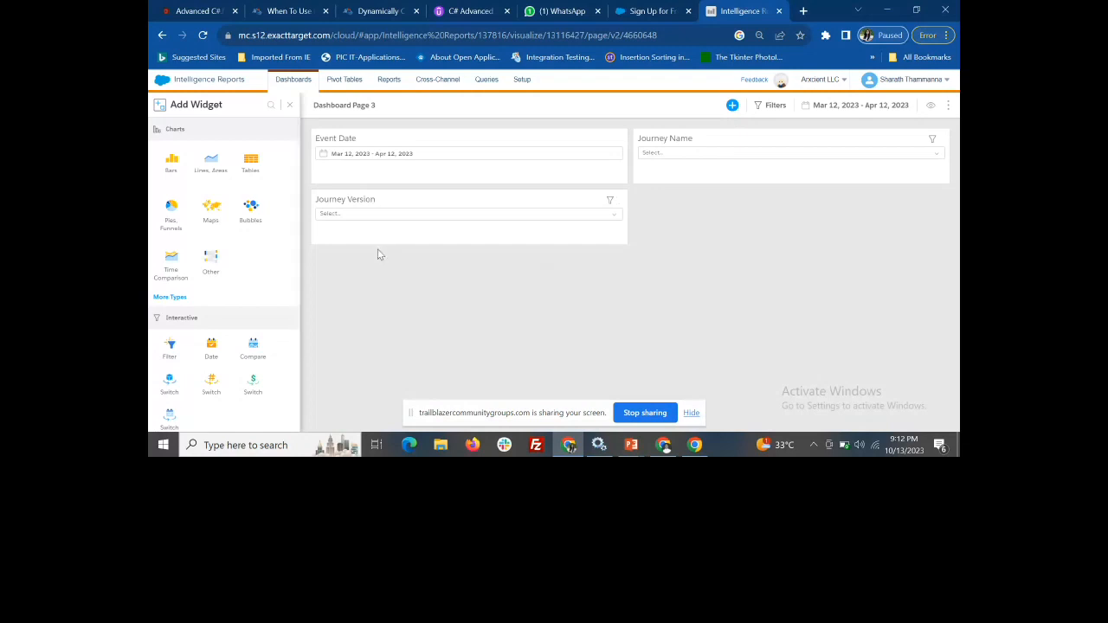
pyautogui.click(169, 163)
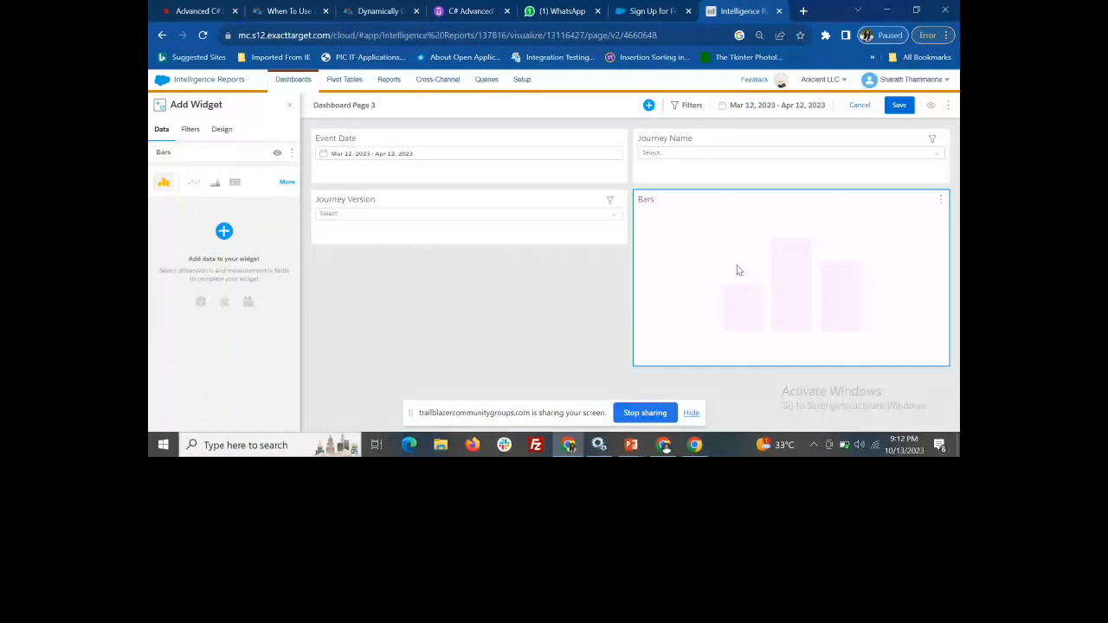
pyautogui.click(190, 129)
pyautogui.click(166, 137)
pyautogui.click(224, 230)
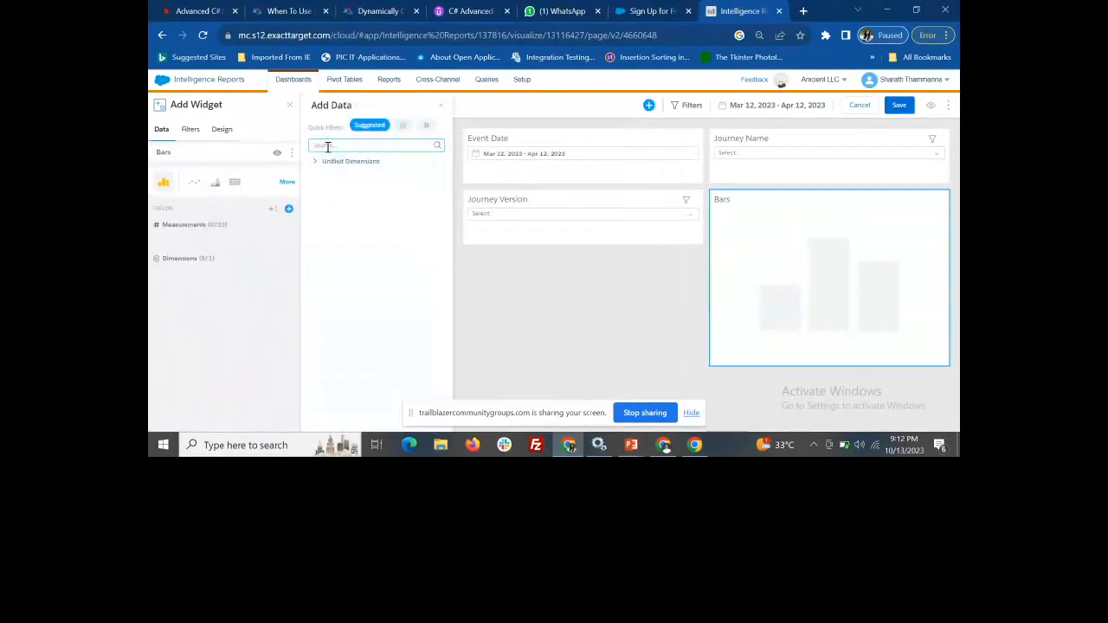
pyautogui.write('de')
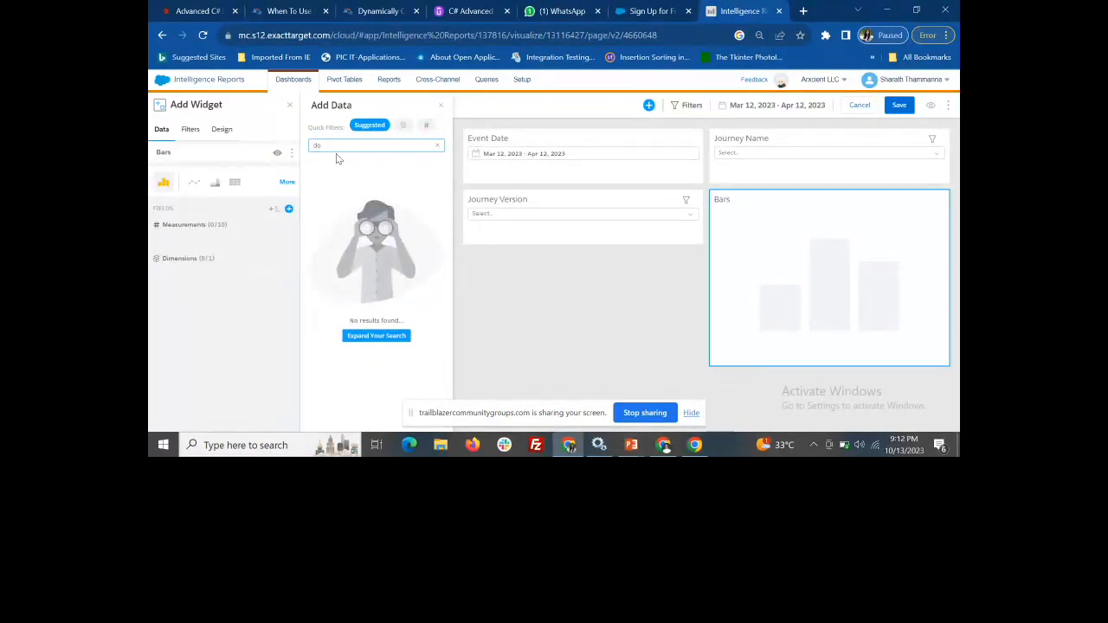
pyautogui.write('em')
pyautogui.press('BackSpace')
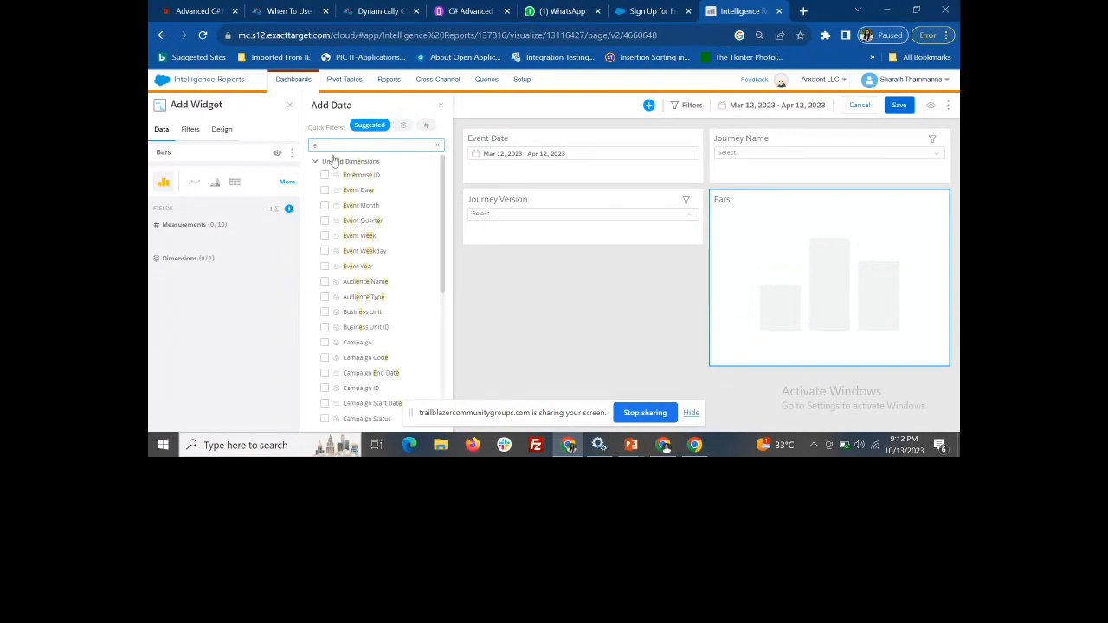
pyautogui.scroll(-3, 381, 322)
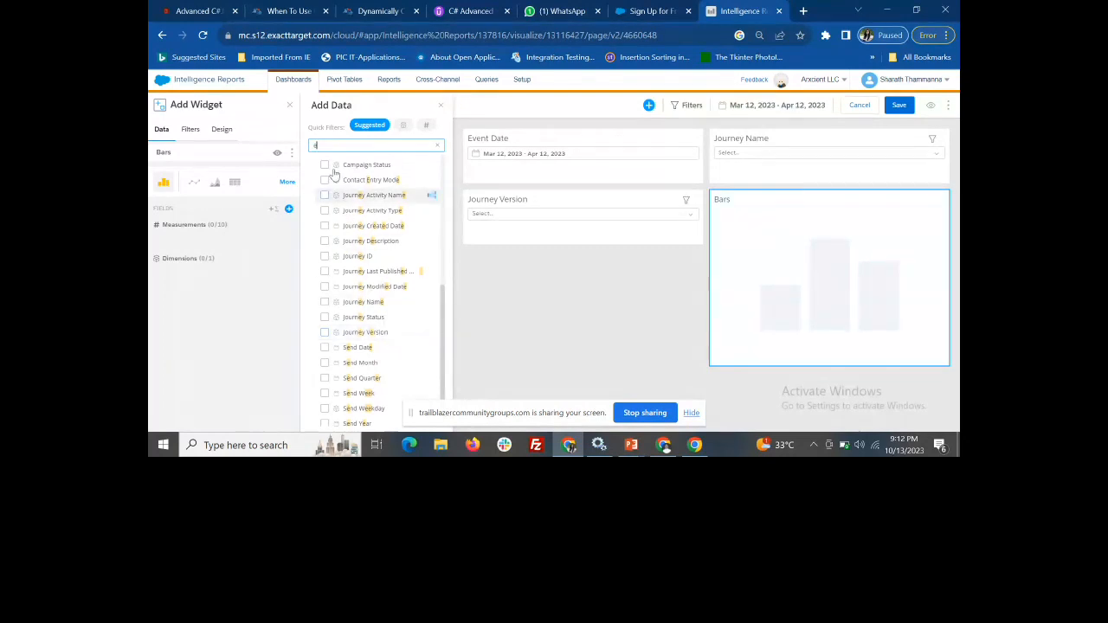
pyautogui.write('sen')
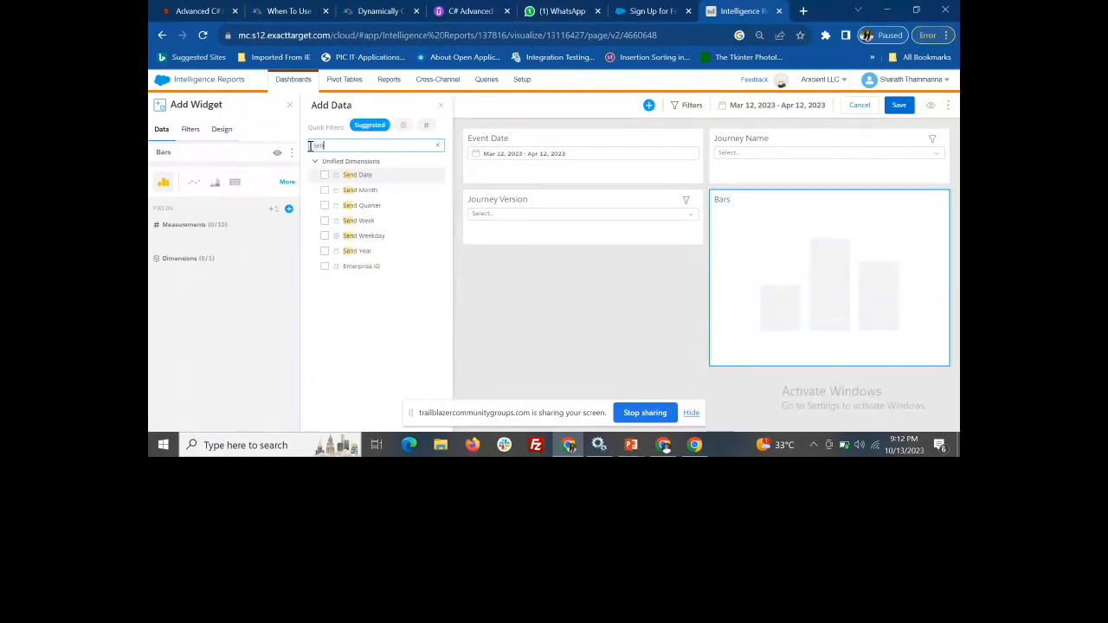
pyautogui.press('BackSpace')
pyautogui.press('BackSpace')
pyautogui.press('BackSpace')
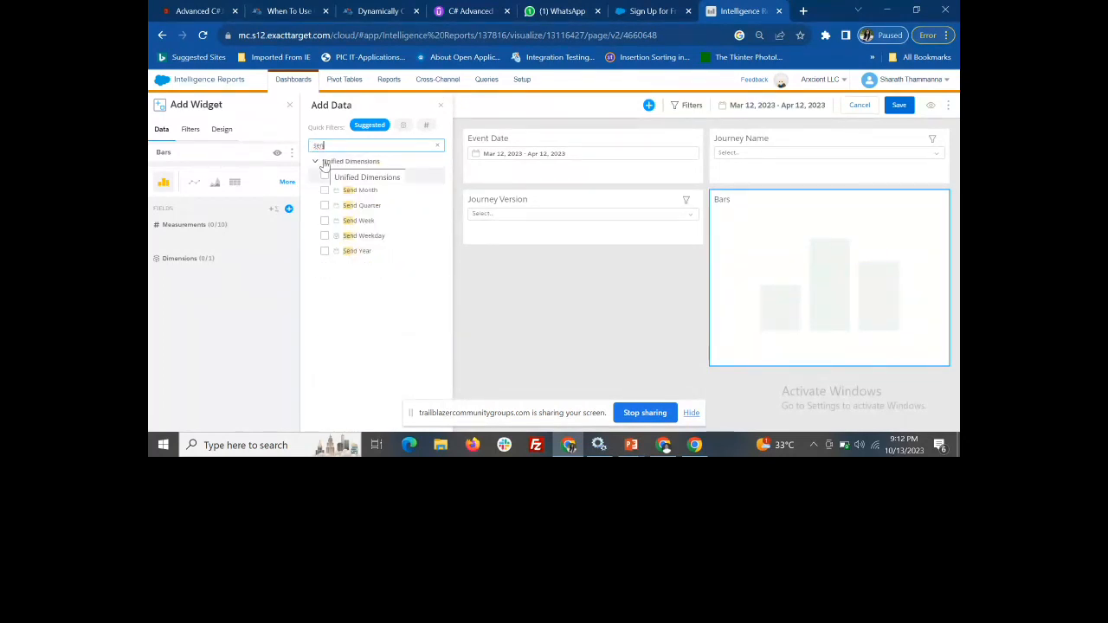
# Search for "Click" across all available fields and add the Email Total Clicks measurement to the Bars widget
pyautogui.write('Click')
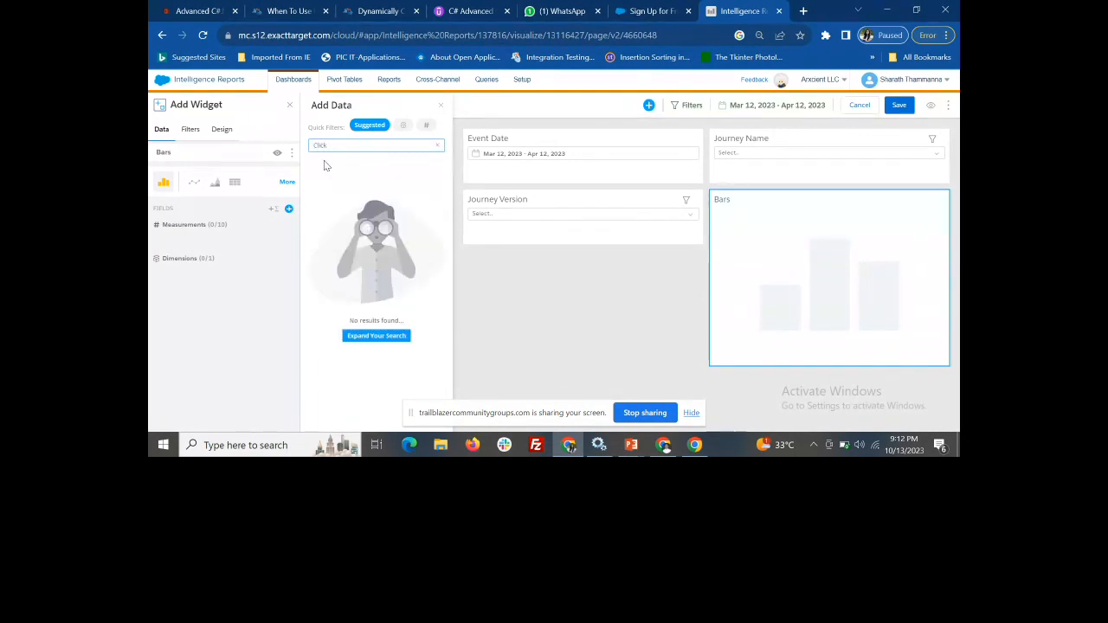
pyautogui.click(402, 125)
pyautogui.click(426, 126)
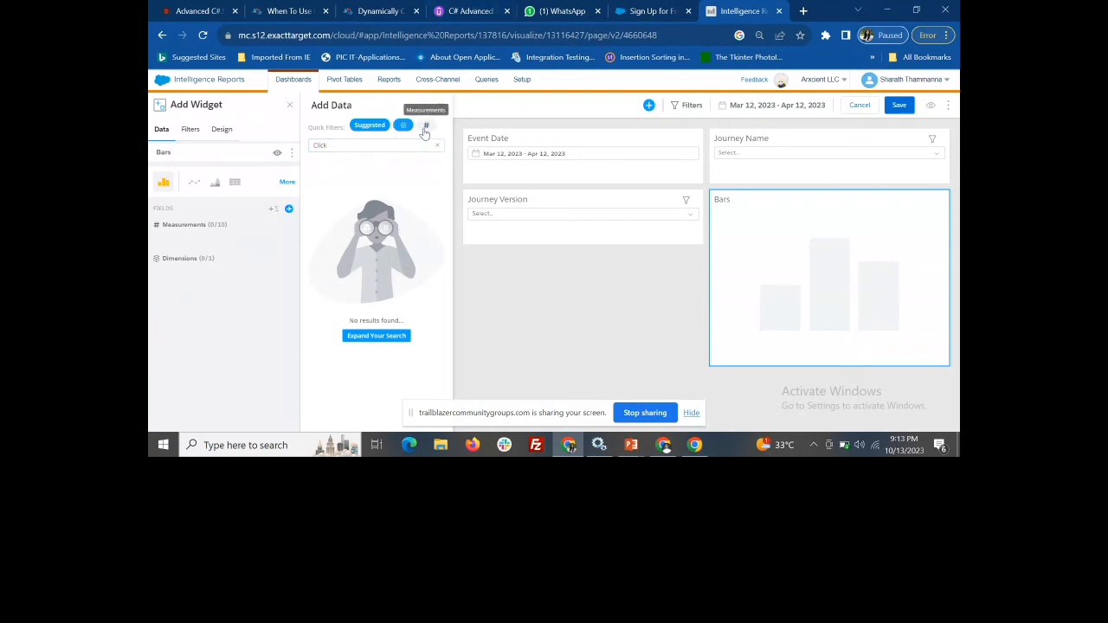
pyautogui.click(376, 336)
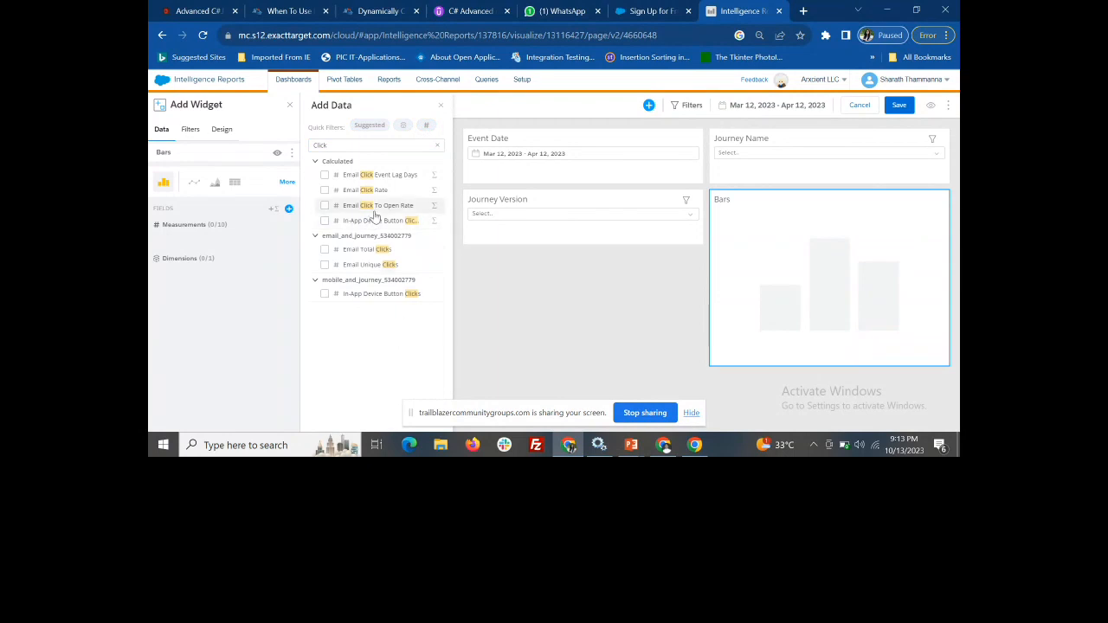
pyautogui.click(325, 250)
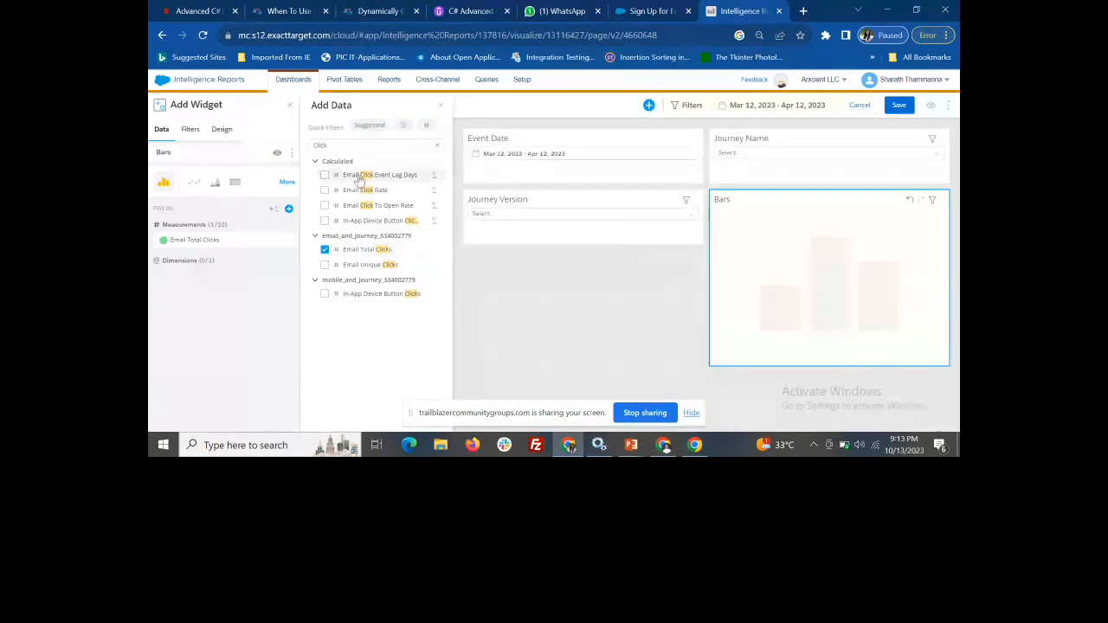
pyautogui.moveTo(337, 146); pyautogui.dragTo(301, 156)
pyautogui.write('sents')
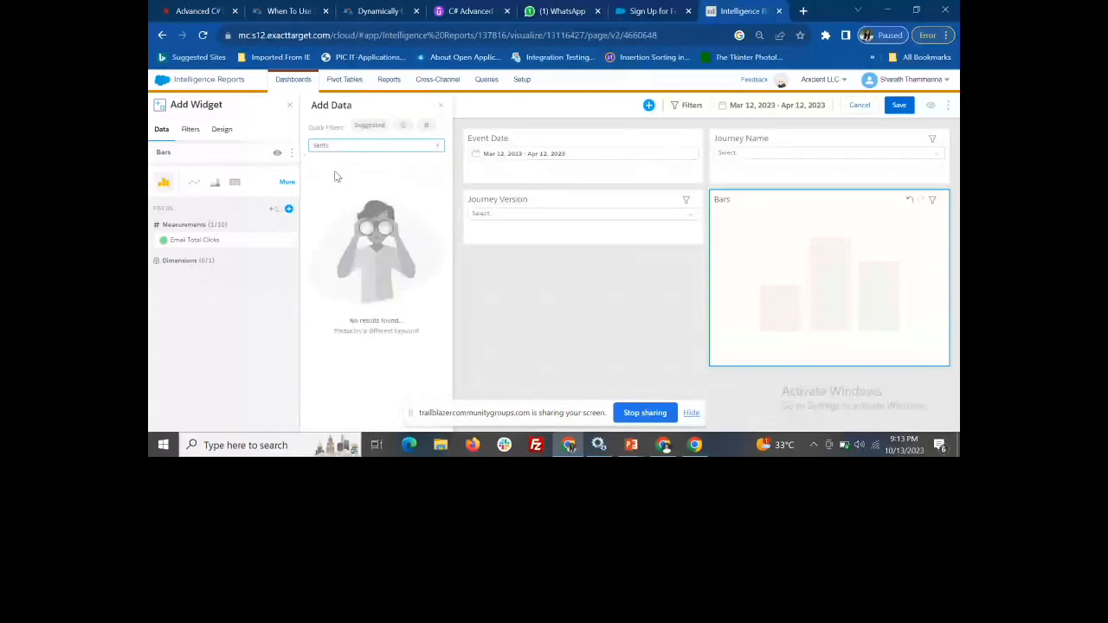
pyautogui.press('BackSpace')
pyautogui.press('BackSpace')
pyautogui.click(403, 127)
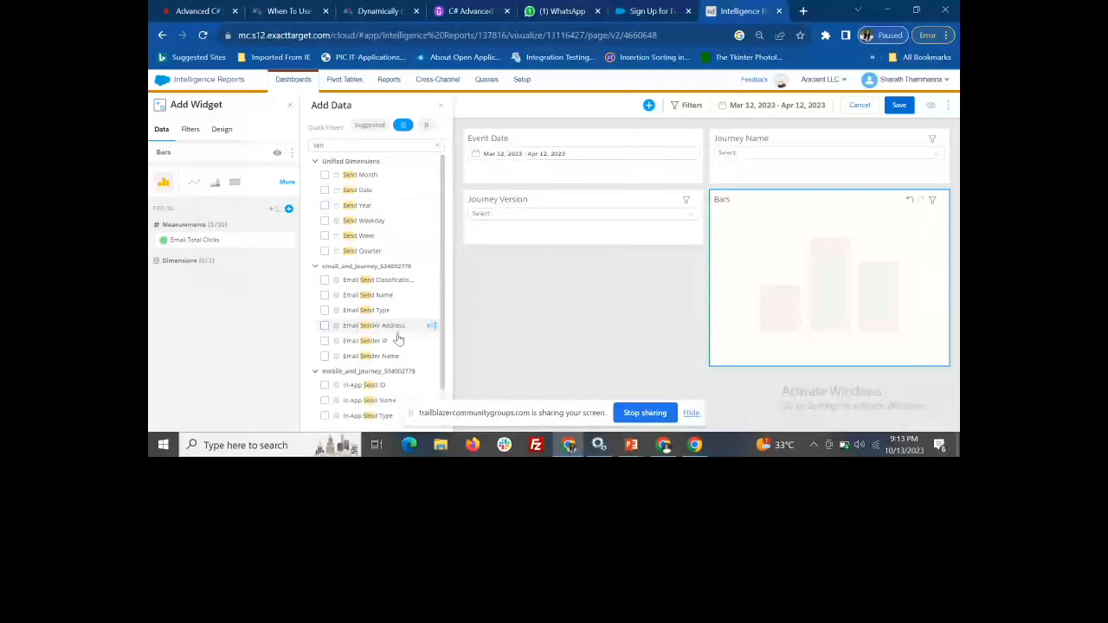
pyautogui.scroll(-1, 391, 342)
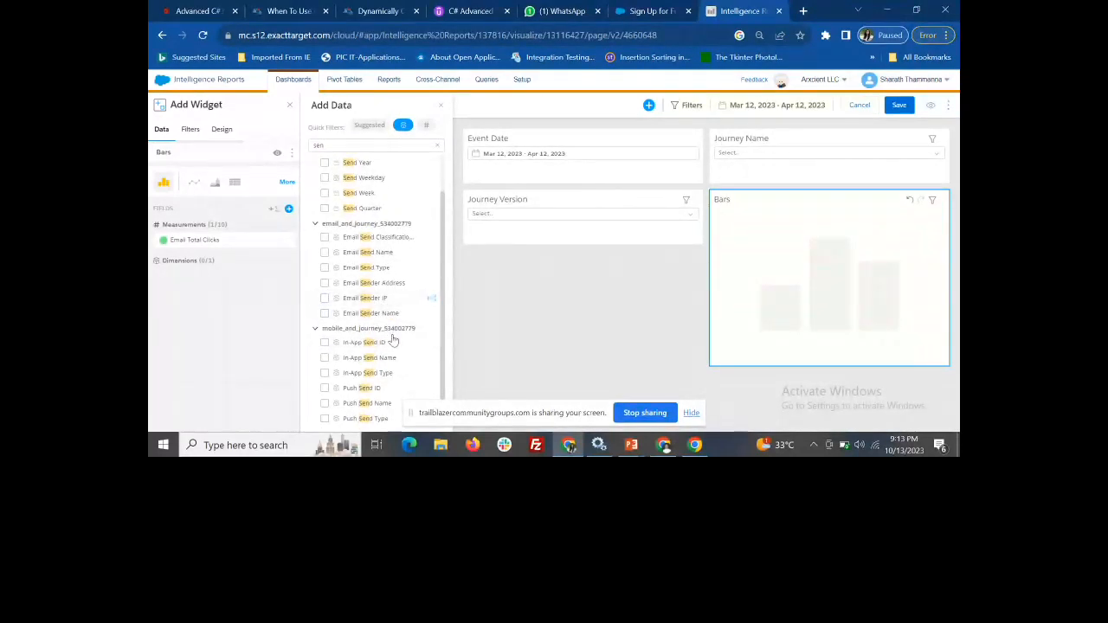
# Add the Email Domain dimension to the Bars widget and save the dashboard page
pyautogui.click(437, 147)
pyautogui.write('domain')
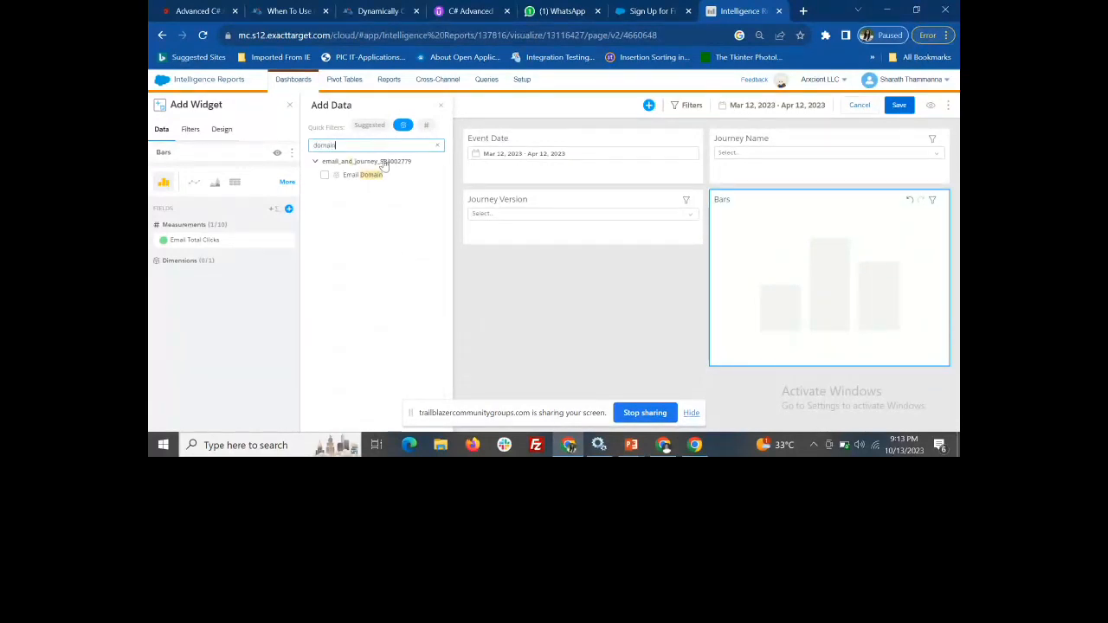
pyautogui.click(369, 180)
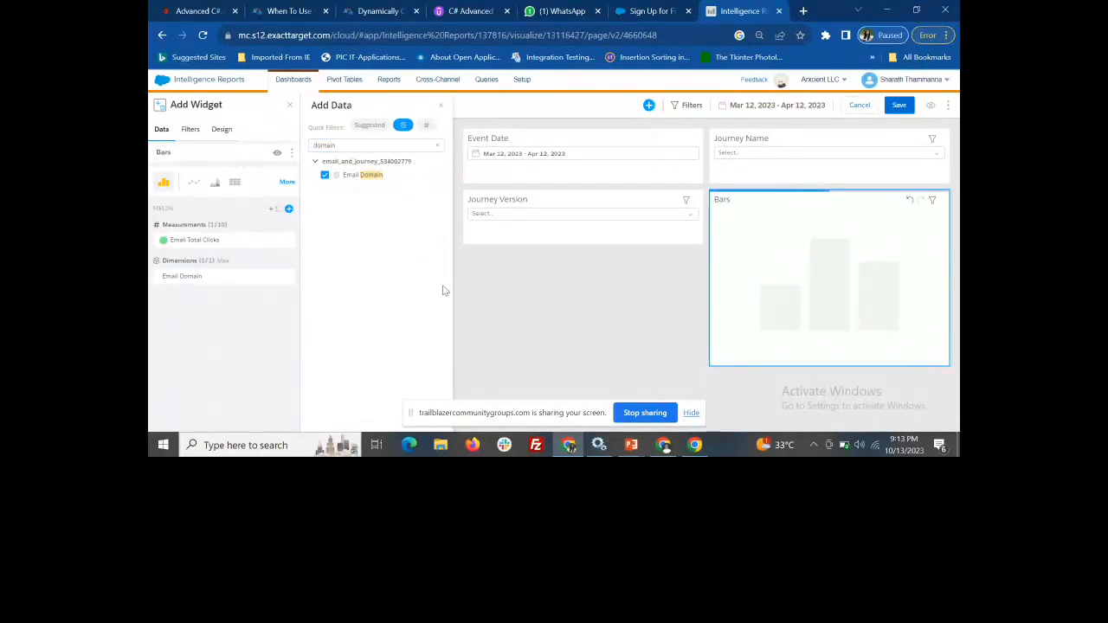
pyautogui.click(898, 106)
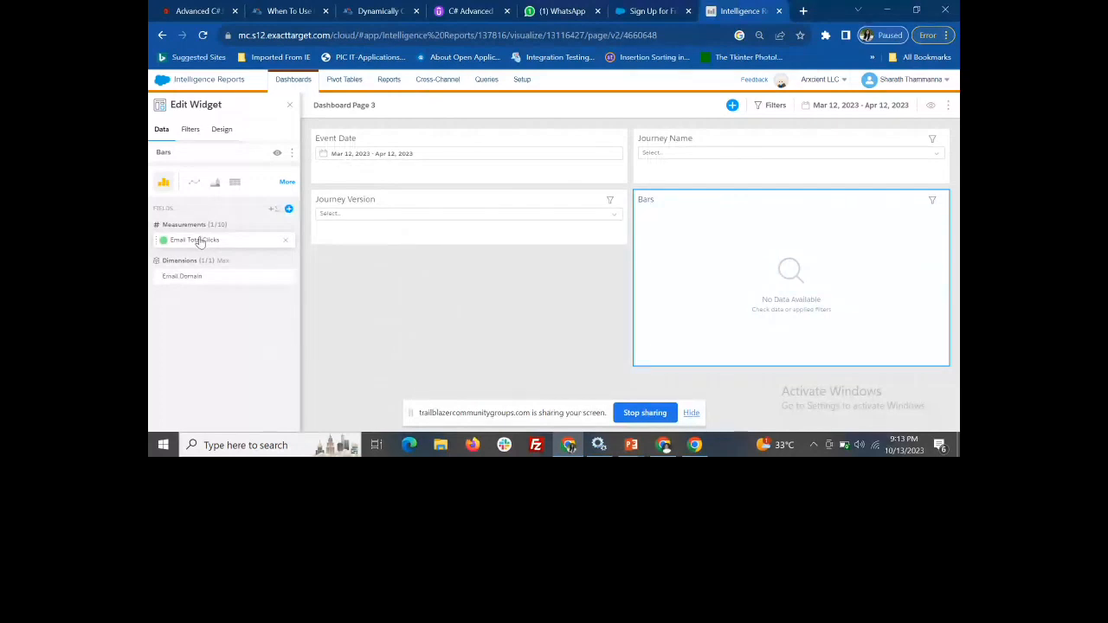
# Add a Pie Chart widget below Journey Version with Email Total Opens as its measurement
pyautogui.click(733, 106)
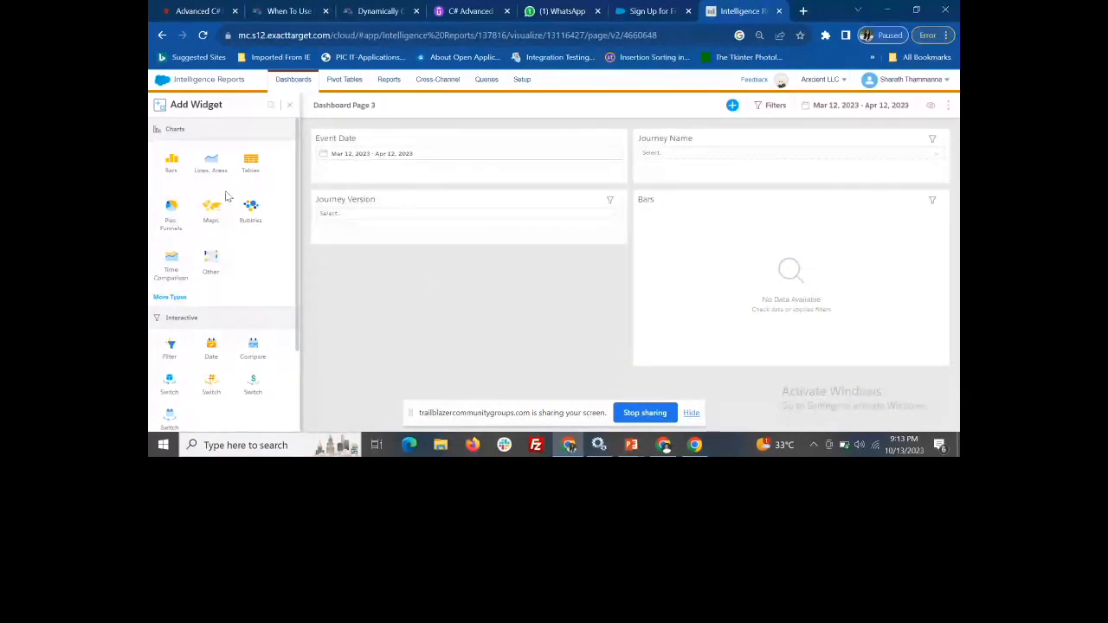
pyautogui.click(196, 234)
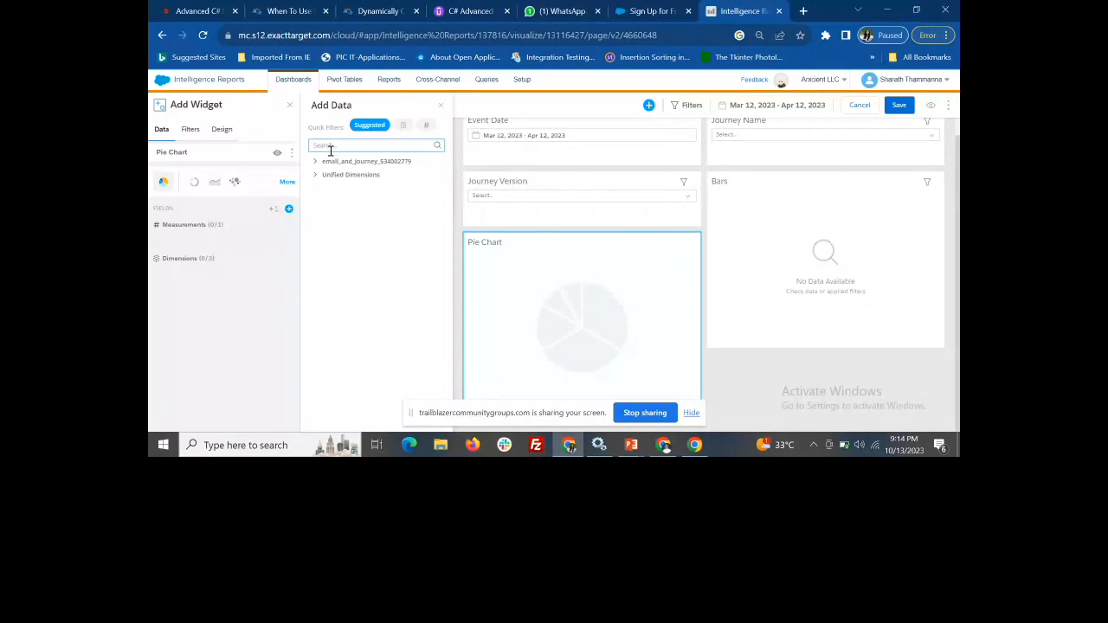
pyautogui.write('op')
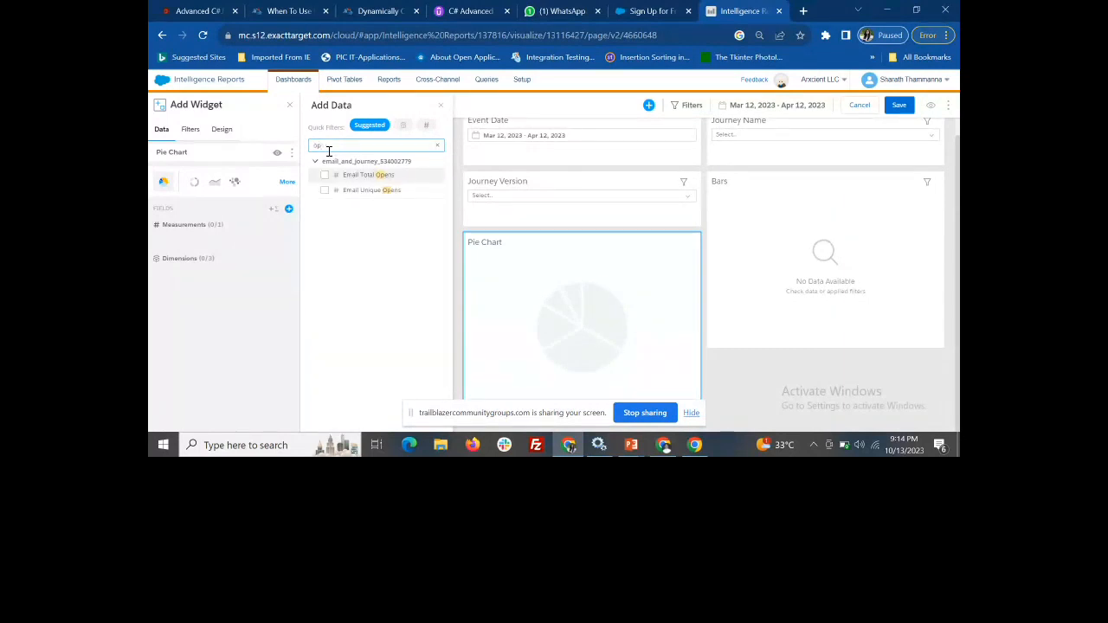
pyautogui.write('en')
pyautogui.click(325, 175)
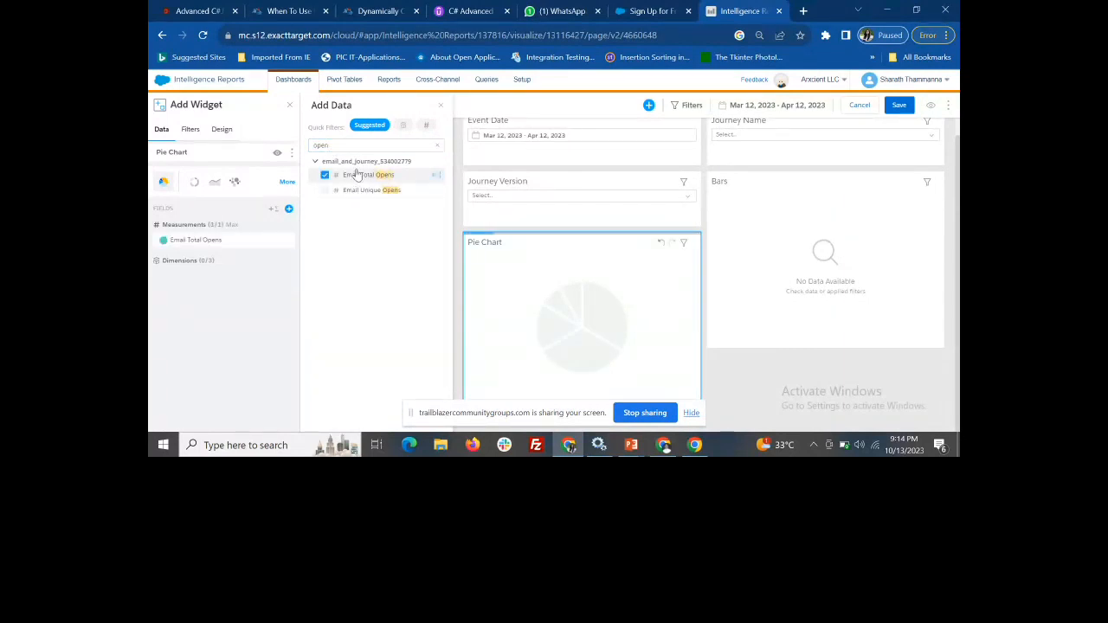
# Add the Email Domain dimension to the Pie Chart widget and save the dashboard page
pyautogui.click(437, 145)
pyautogui.write('domain')
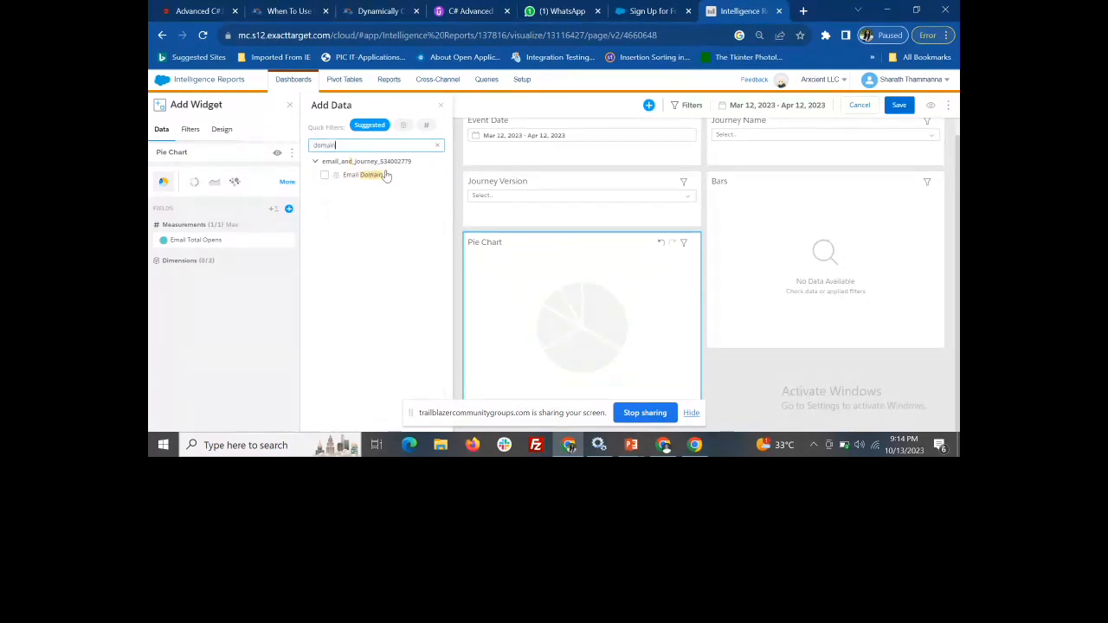
pyautogui.click(328, 175)
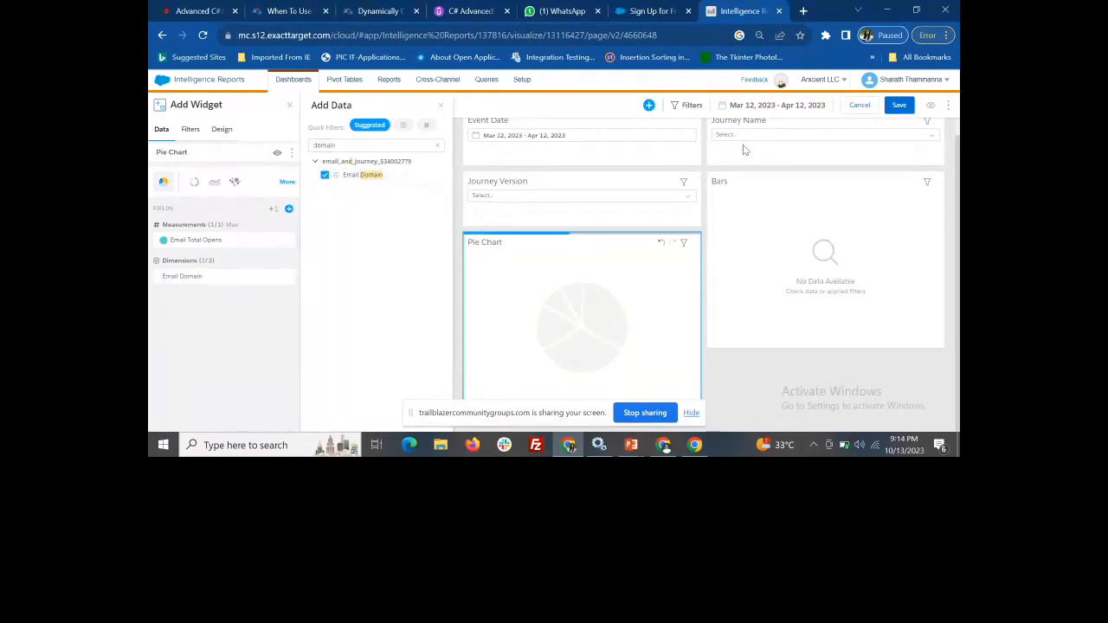
pyautogui.click(897, 107)
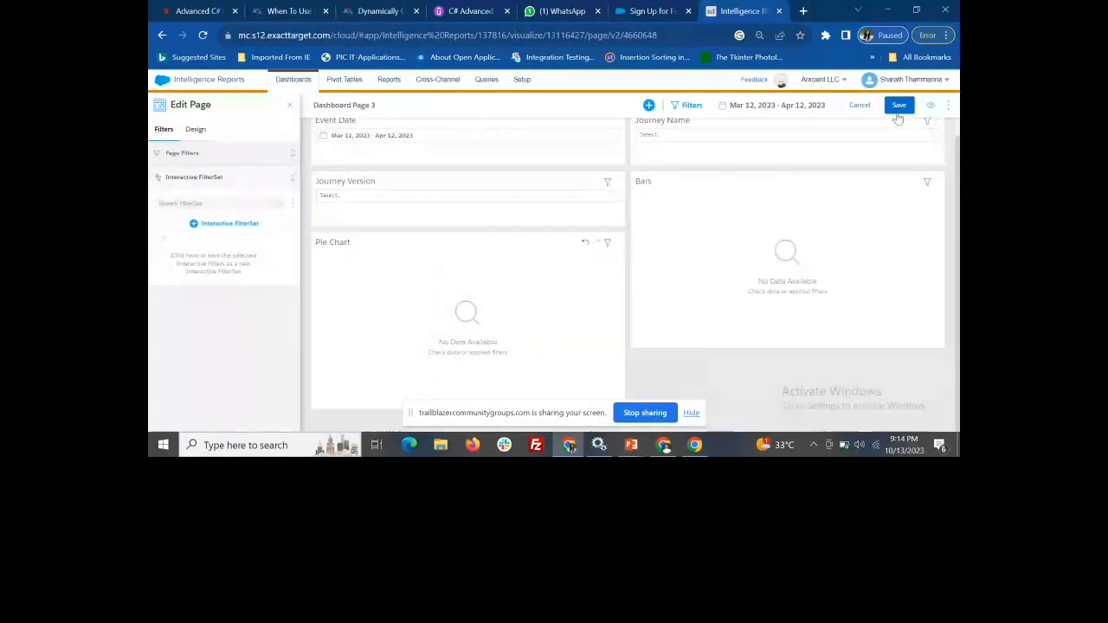
pyautogui.click(898, 111)
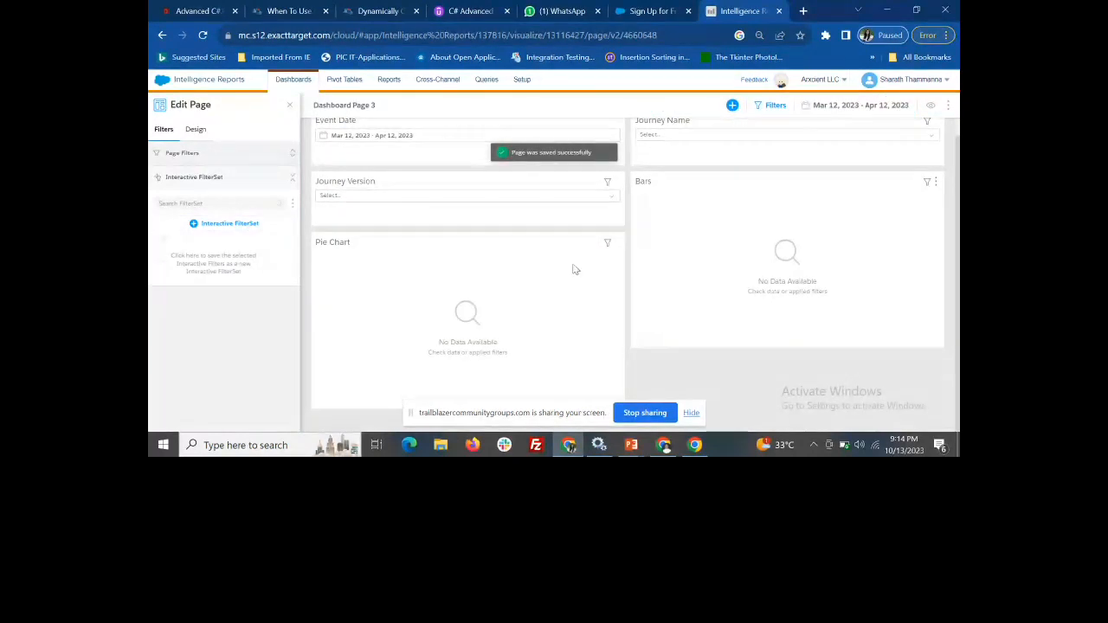
# Add a rich text widget titled KPIs below the Bars widget and save the dashboard page
pyautogui.click(733, 105)
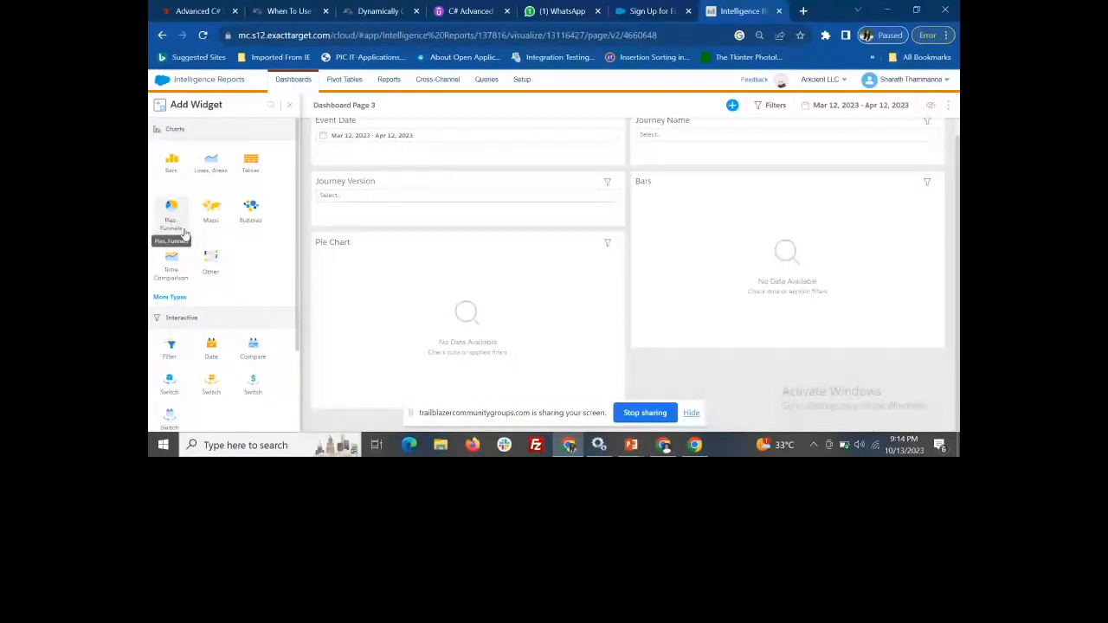
pyautogui.scroll(-2, 250, 321)
pyautogui.click(165, 407)
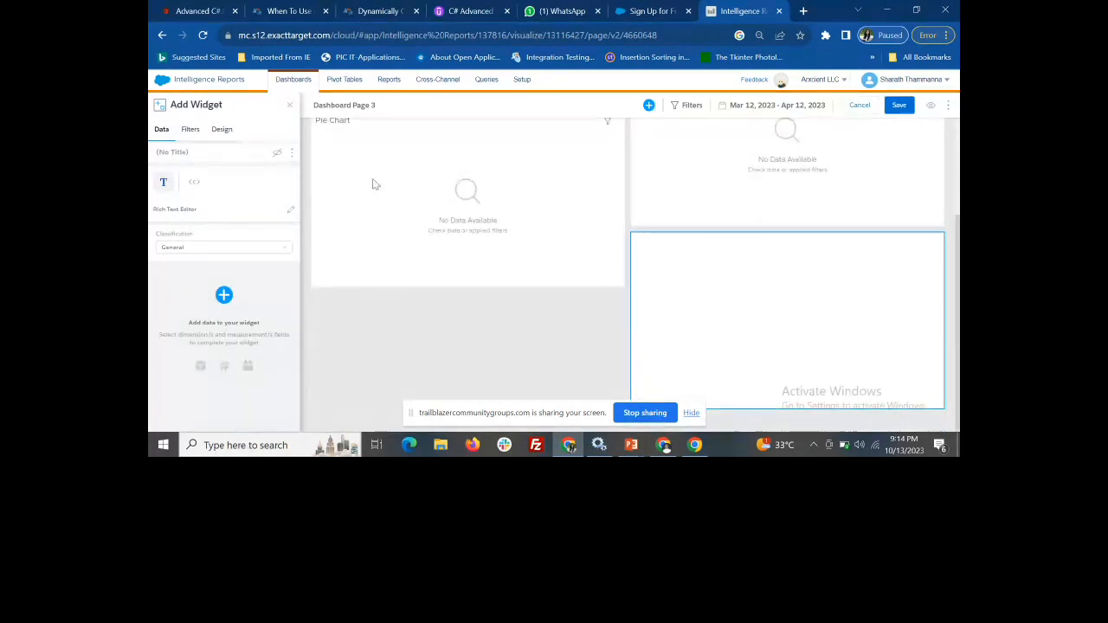
pyautogui.click(185, 134)
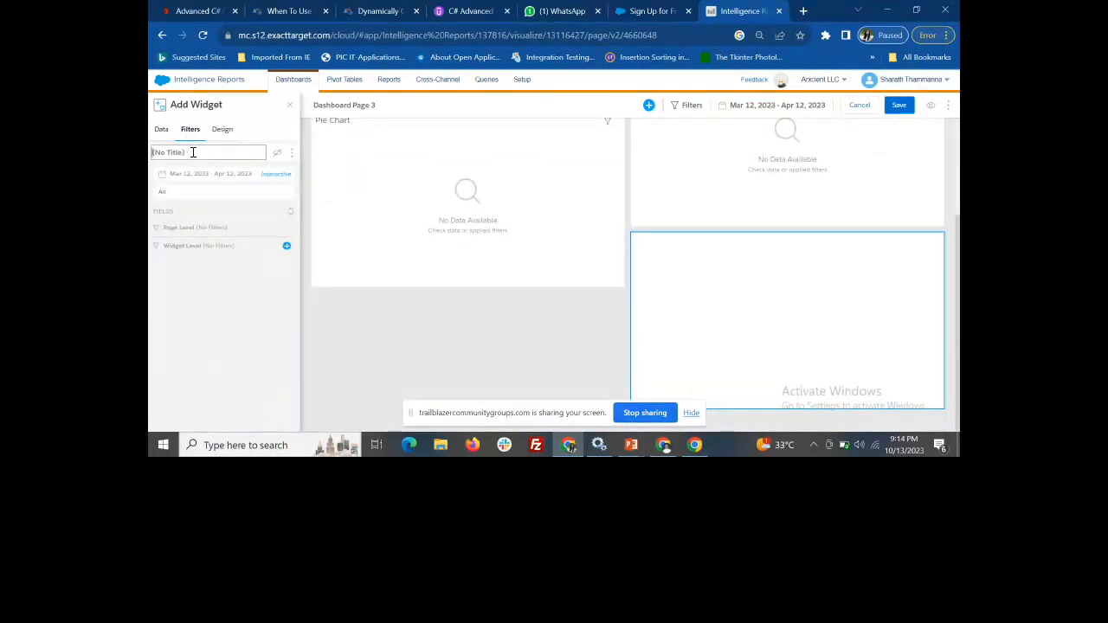
pyautogui.click(193, 153)
pyautogui.write('KPIs')
pyautogui.click(898, 105)
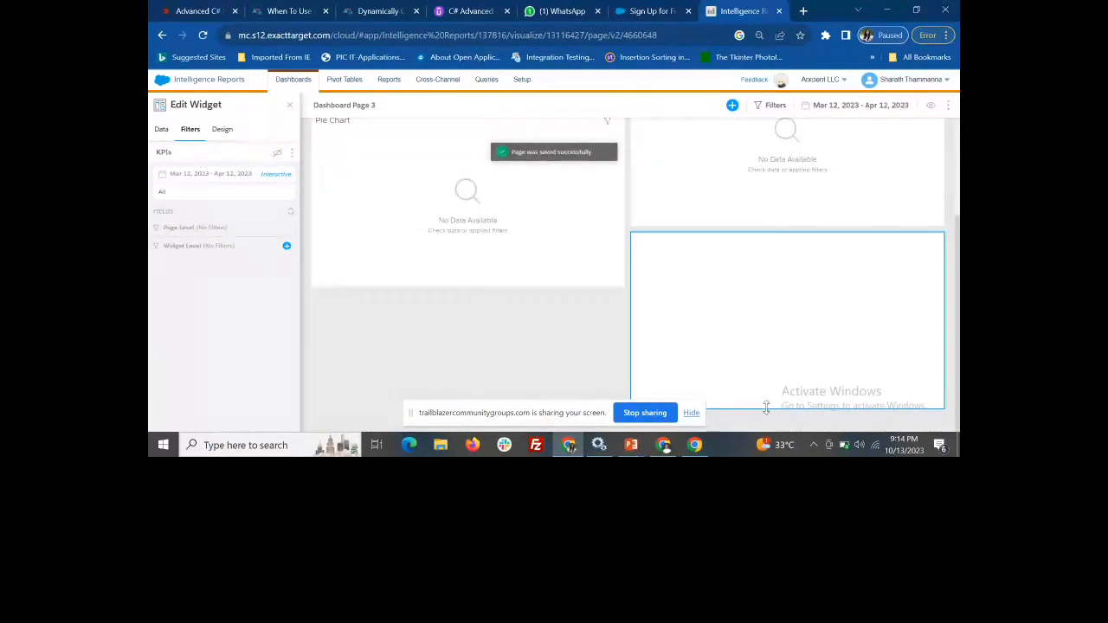
# Shorten the KPIs text widget to about half its height
pyautogui.moveTo(766, 331)
pyautogui.mouseDown()
pyautogui.moveTo(762, 216)
pyautogui.moveTo(772, 349)
pyautogui.mouseUp()
pyautogui.scroll(1, 769, 353)
pyautogui.scroll(-2, 769, 354)
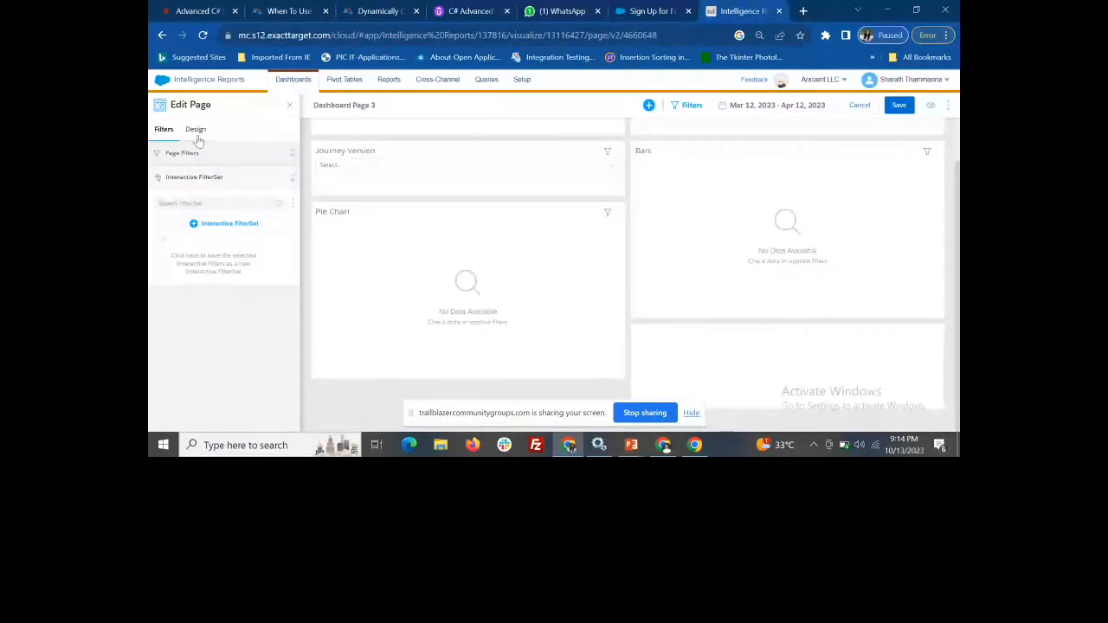
# Examine the condition operators available for a page filter on Email Bounce Rate
pyautogui.click(170, 154)
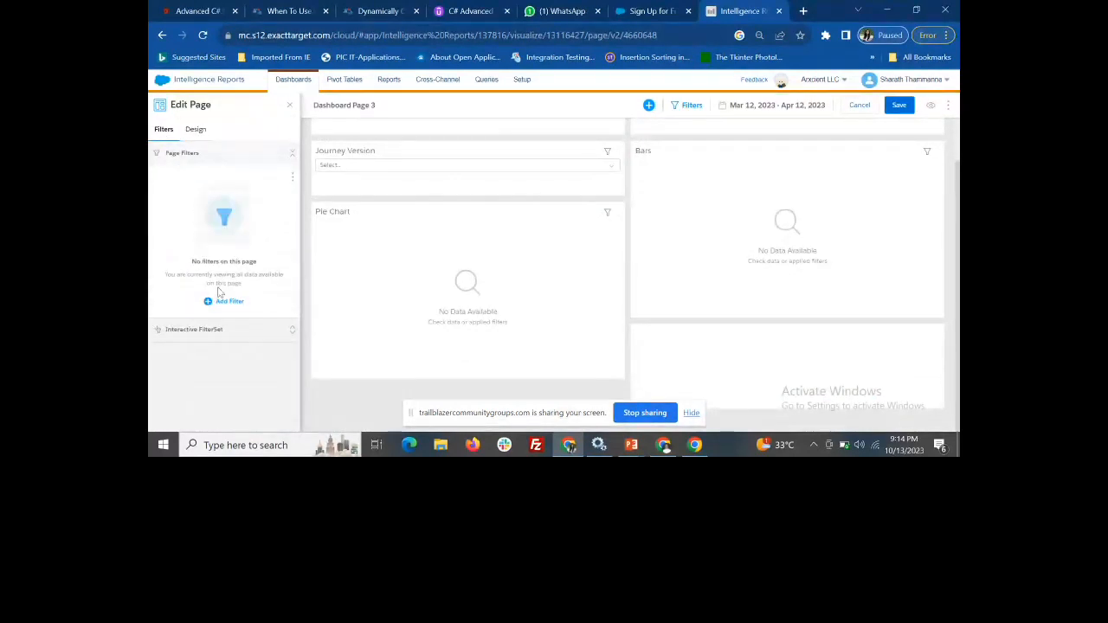
pyautogui.click(222, 302)
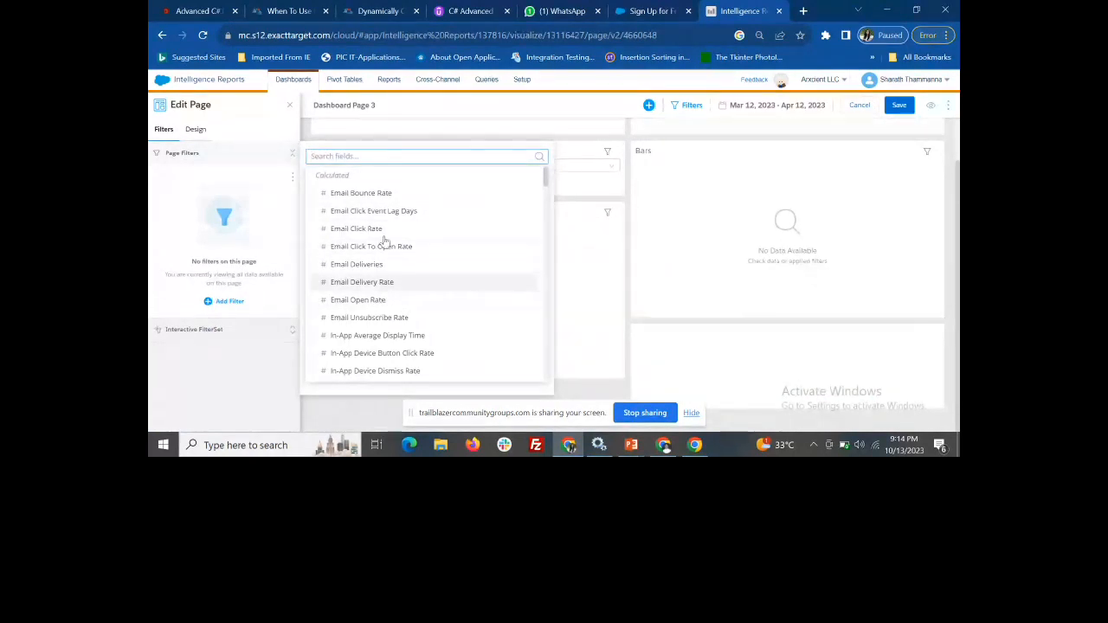
pyautogui.click(381, 196)
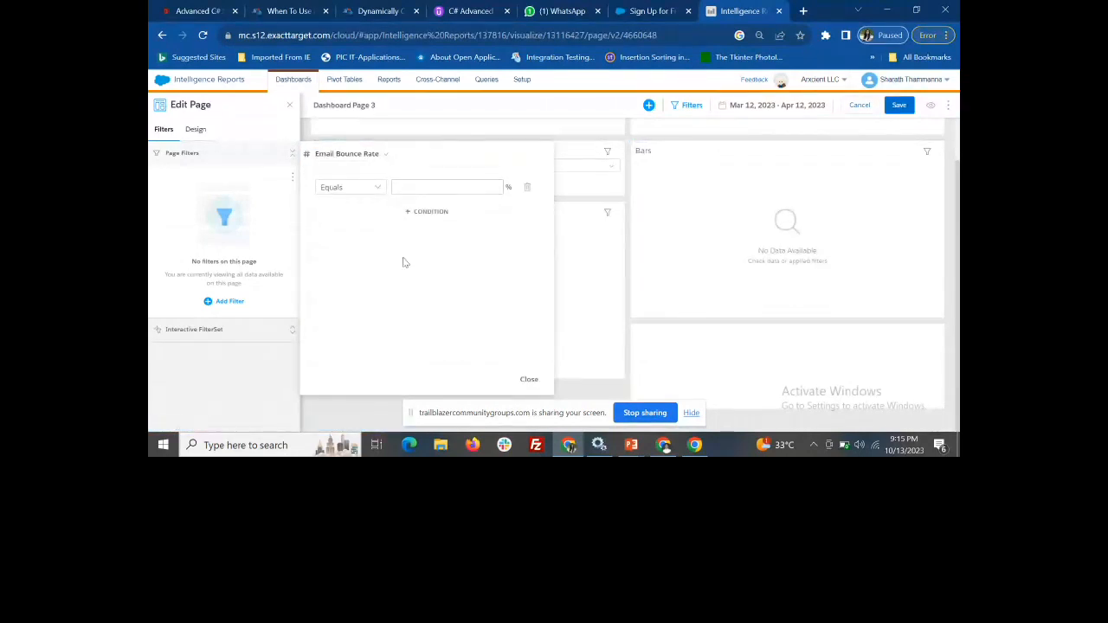
pyautogui.click(381, 193)
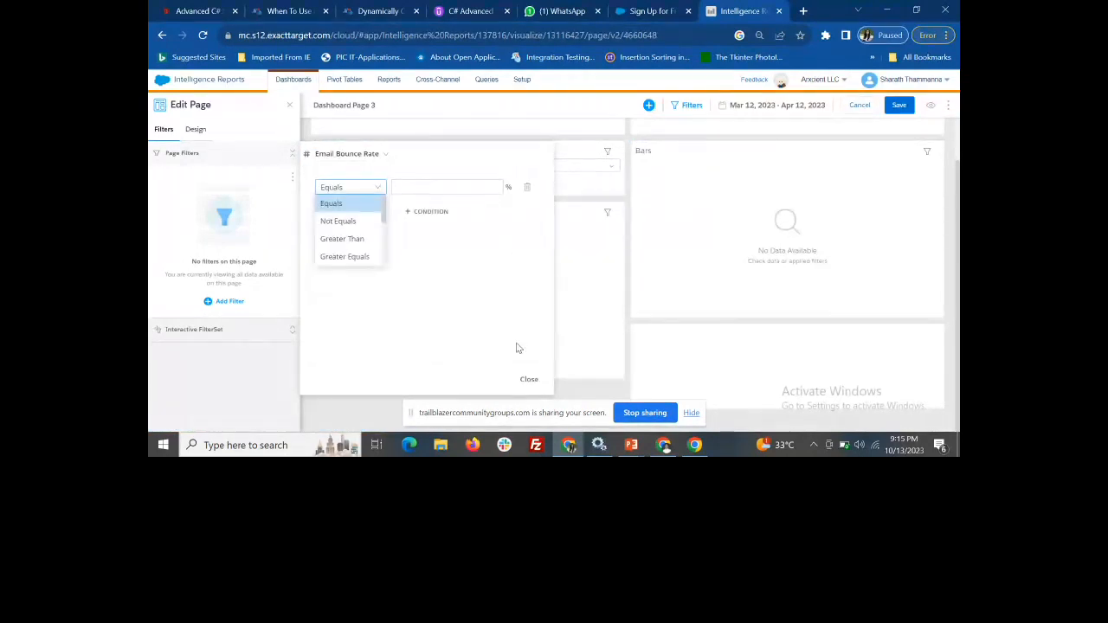
pyautogui.click(529, 379)
# Leave page editing and save the changes to Dashboard Page 3
pyautogui.click(290, 104)
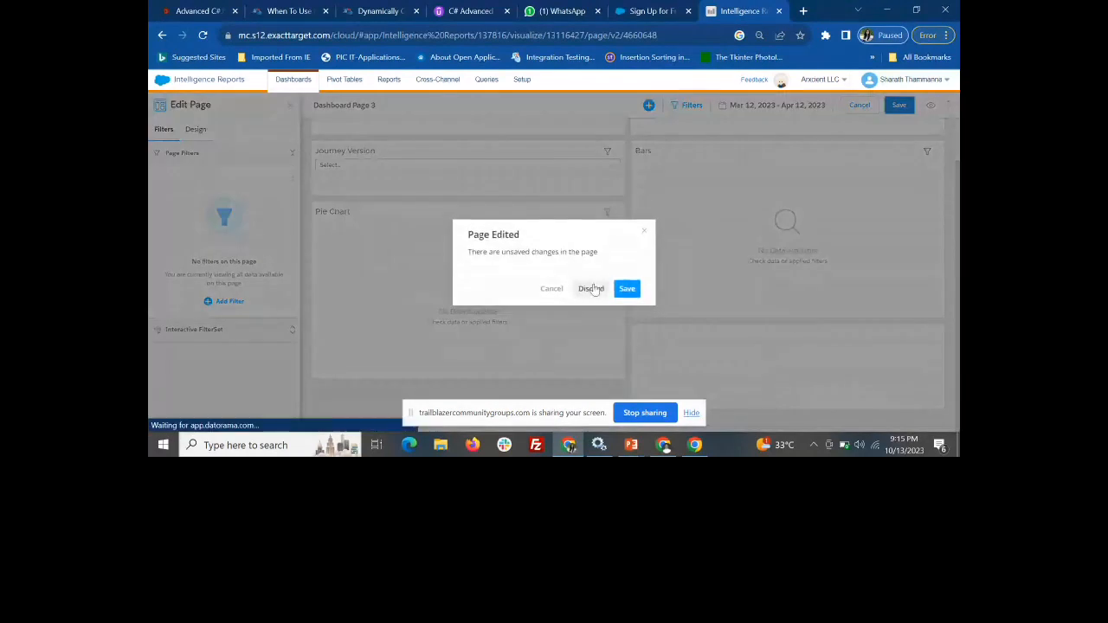
pyautogui.click(622, 289)
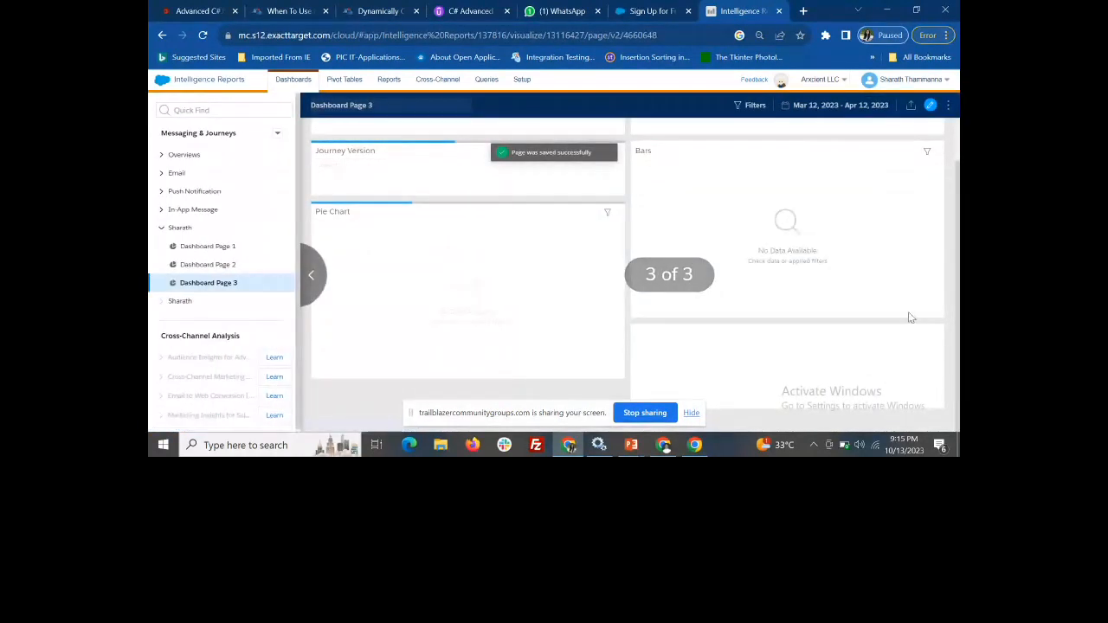
pyautogui.scroll(1, 782, 198)
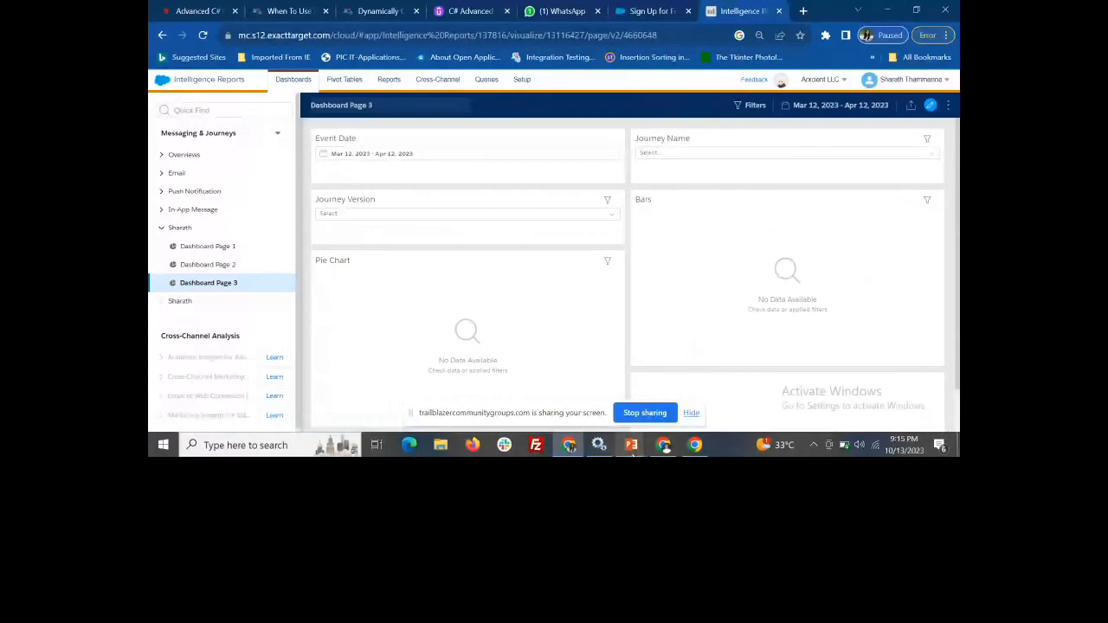
pyautogui.moveTo(643, 451)
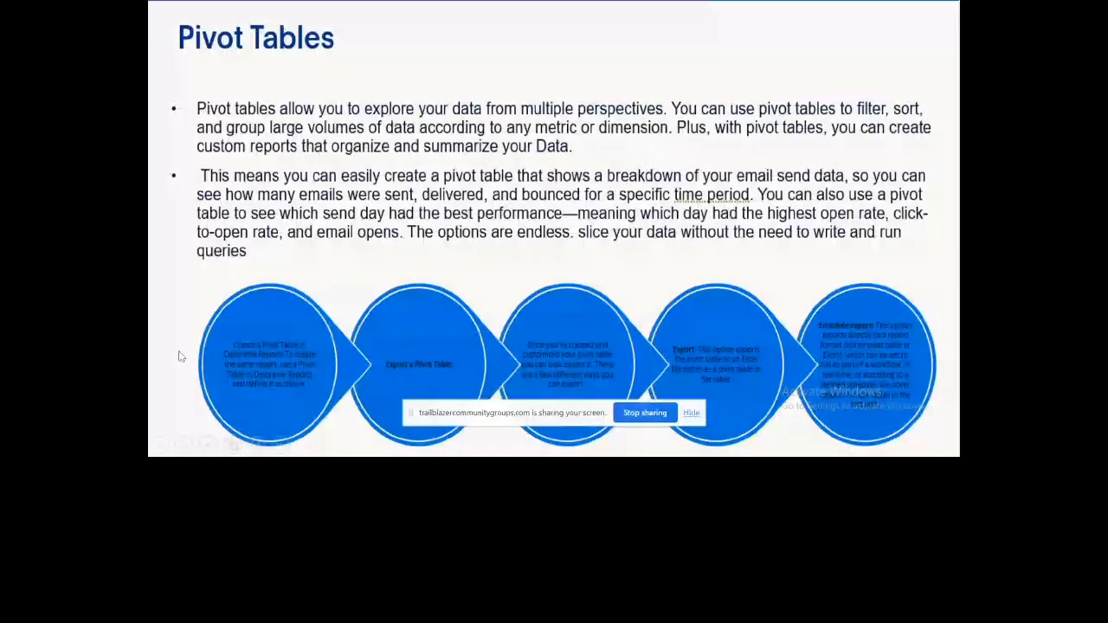
pyautogui.press('Left')
pyautogui.press('Left')
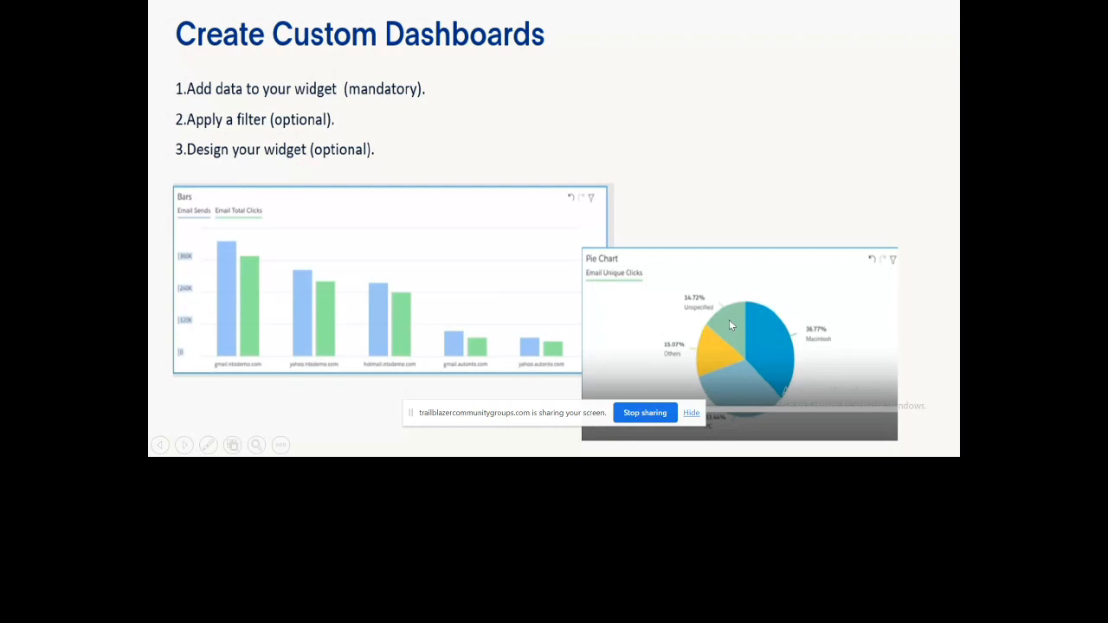
pyautogui.click(764, 388)
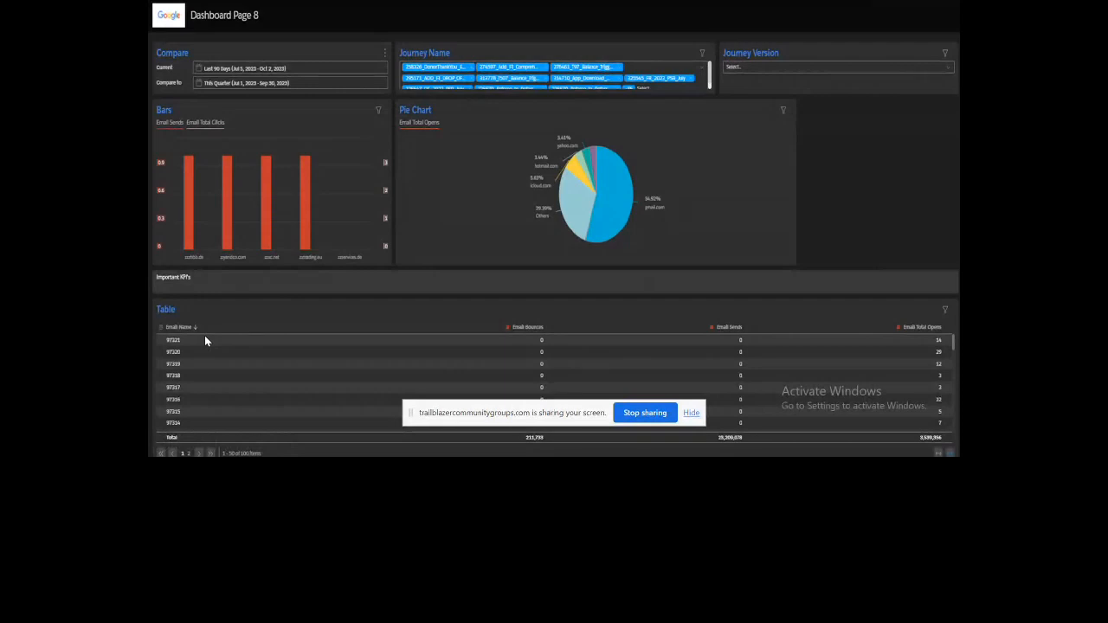
pyautogui.press('Escape')
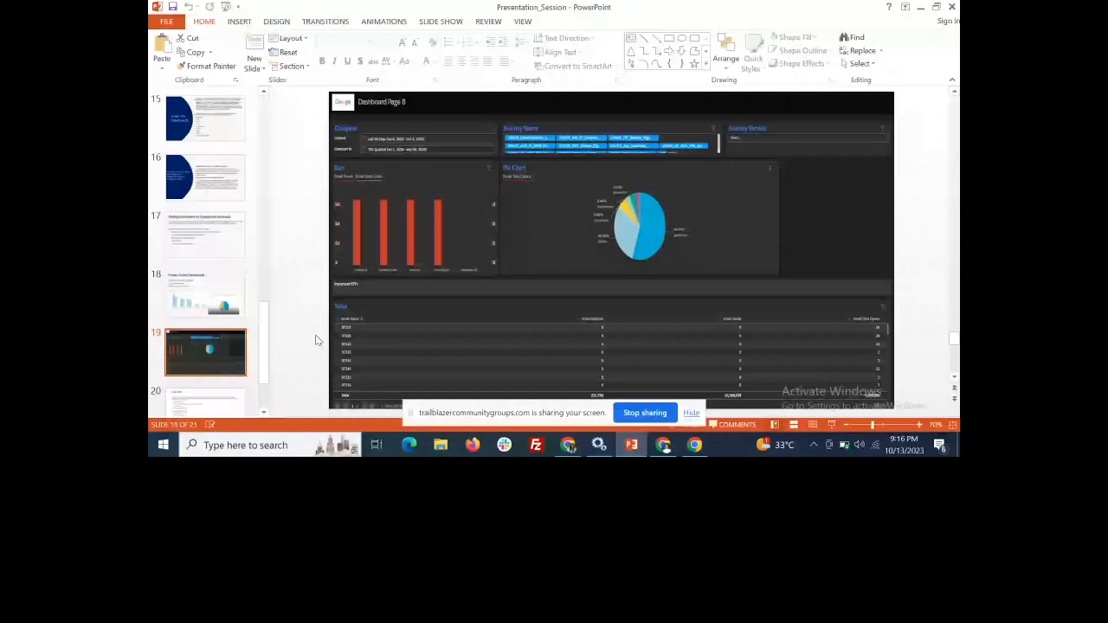
# Switch to the other Chrome window's Marketing Cloud dashboard and open Intelligence Reports from Analytics Builder
pyautogui.moveTo(665, 445)
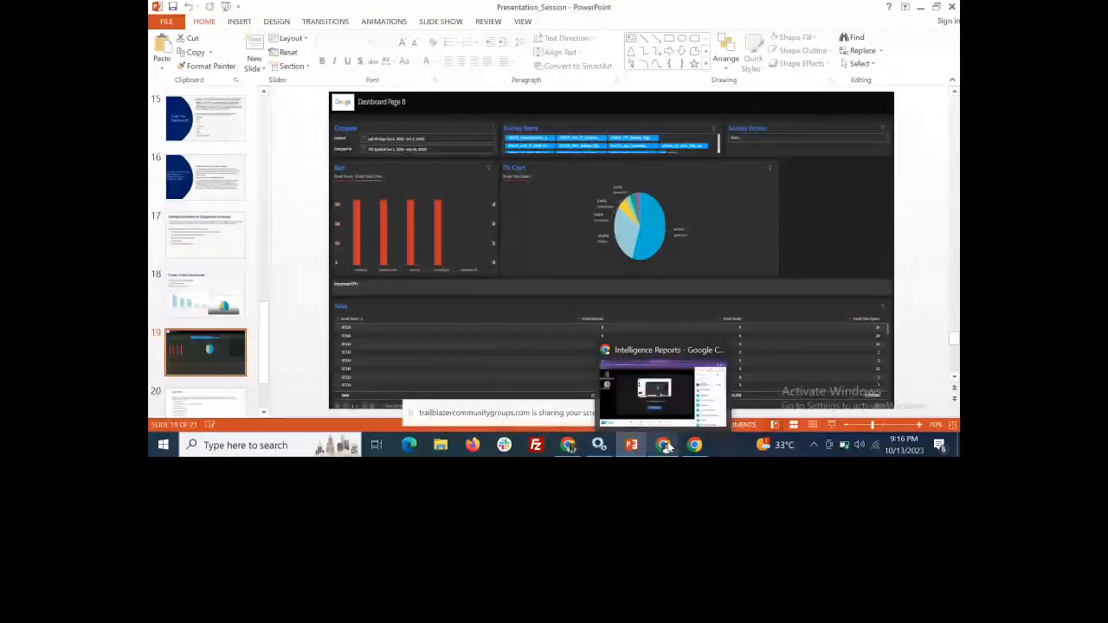
pyautogui.click(665, 445)
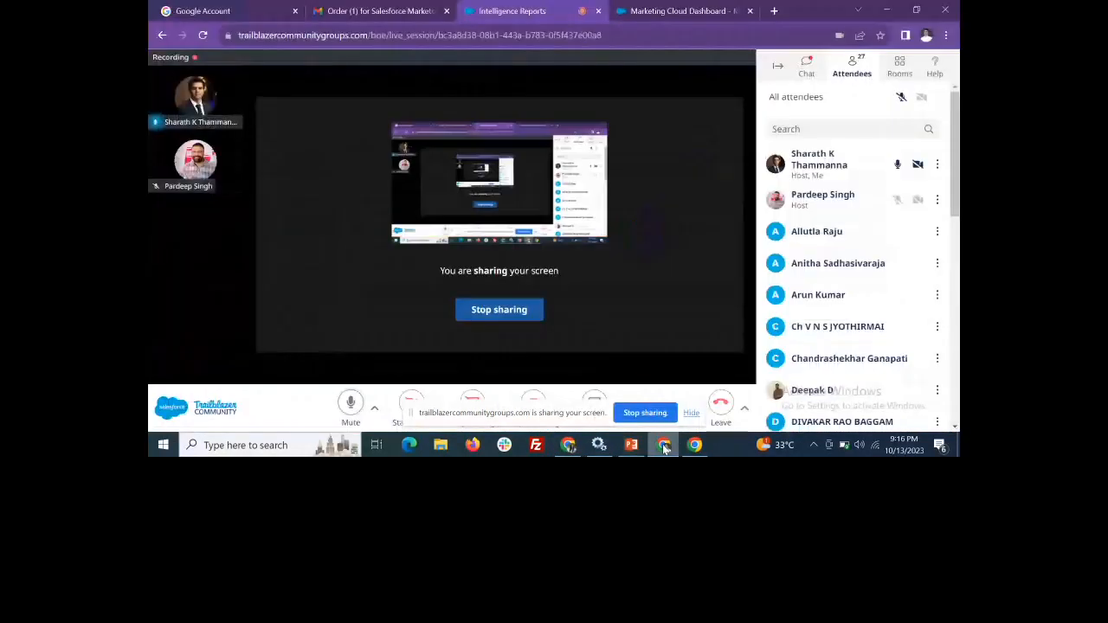
pyautogui.click(650, 11)
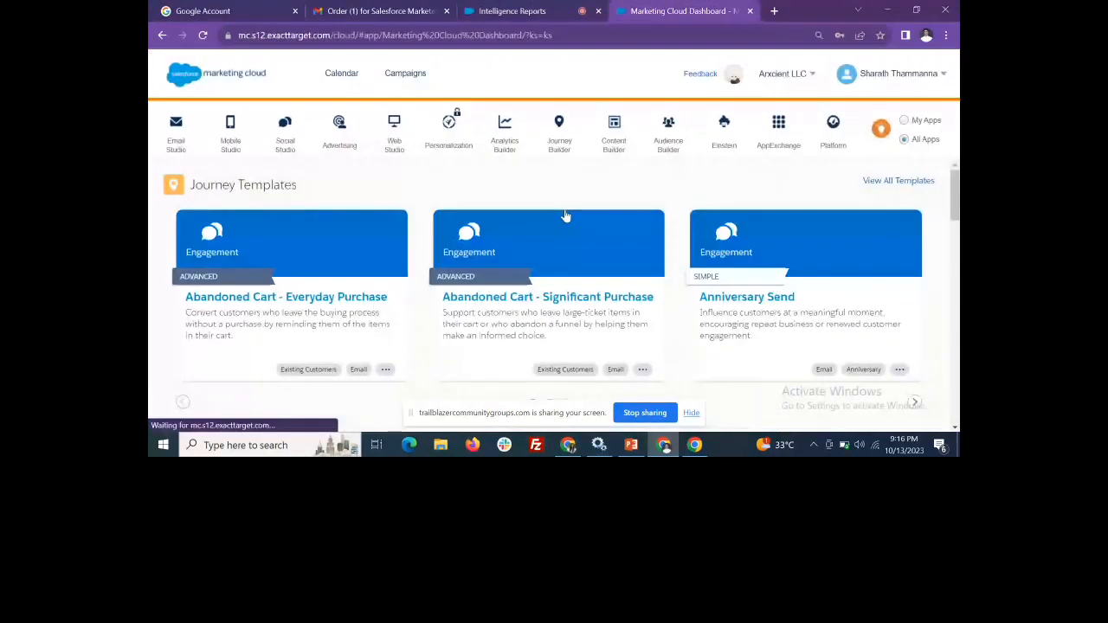
pyautogui.click(513, 8)
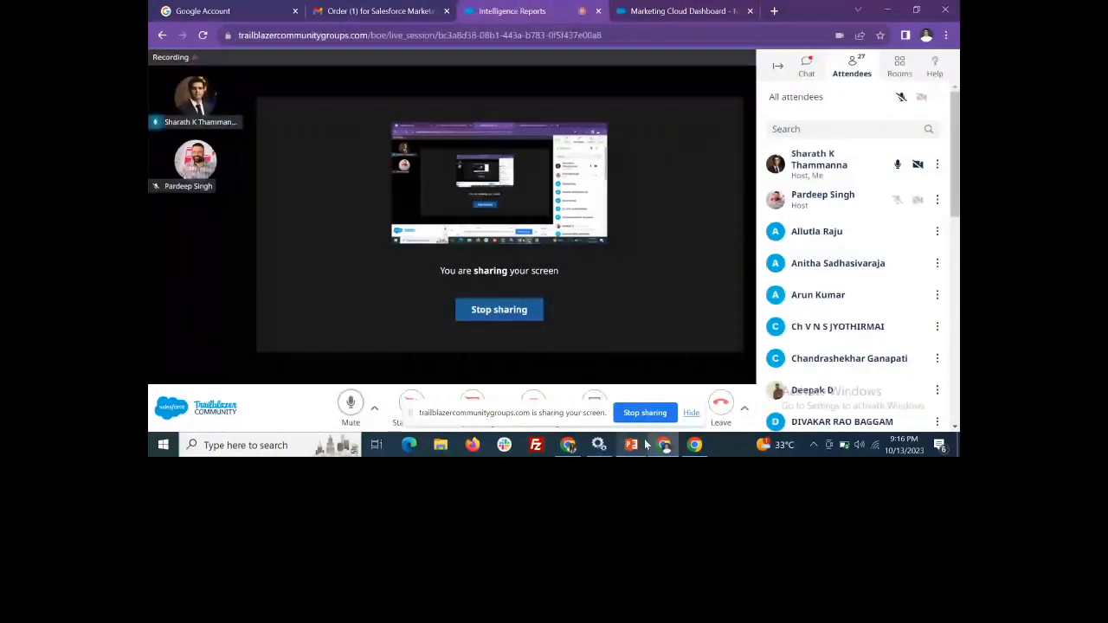
pyautogui.moveTo(689, 449)
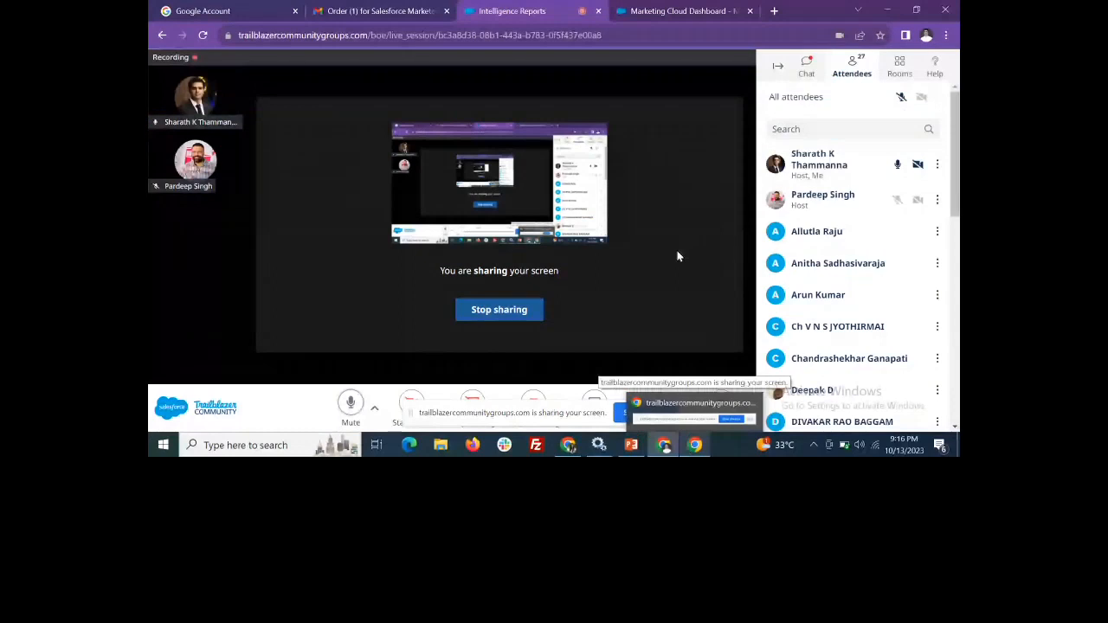
pyautogui.click(650, 12)
pyautogui.moveTo(504, 155)
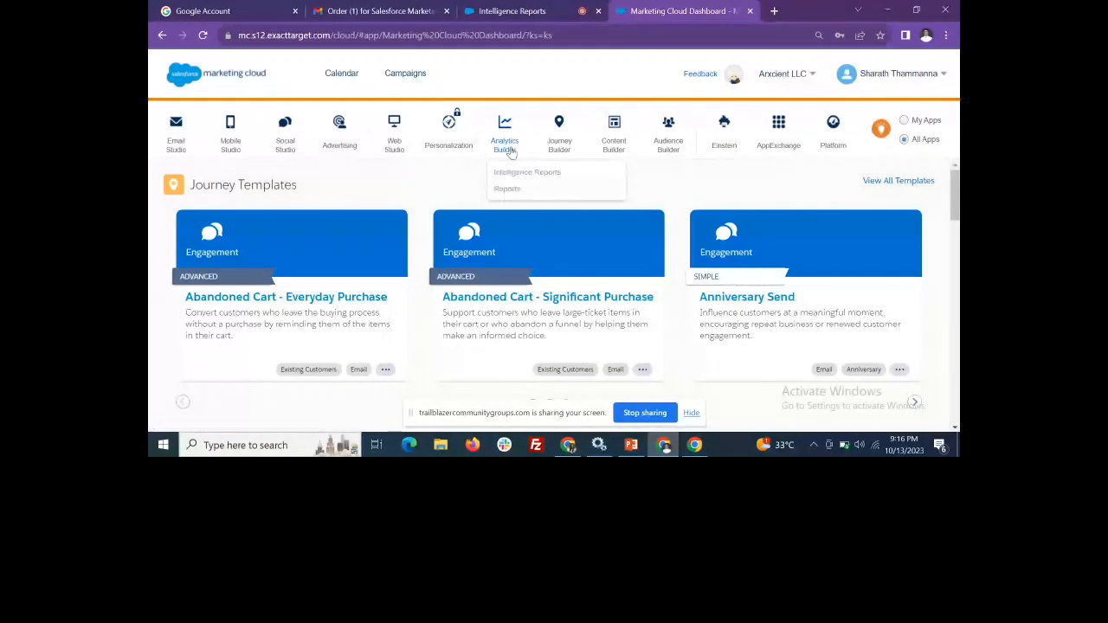
pyautogui.click(511, 171)
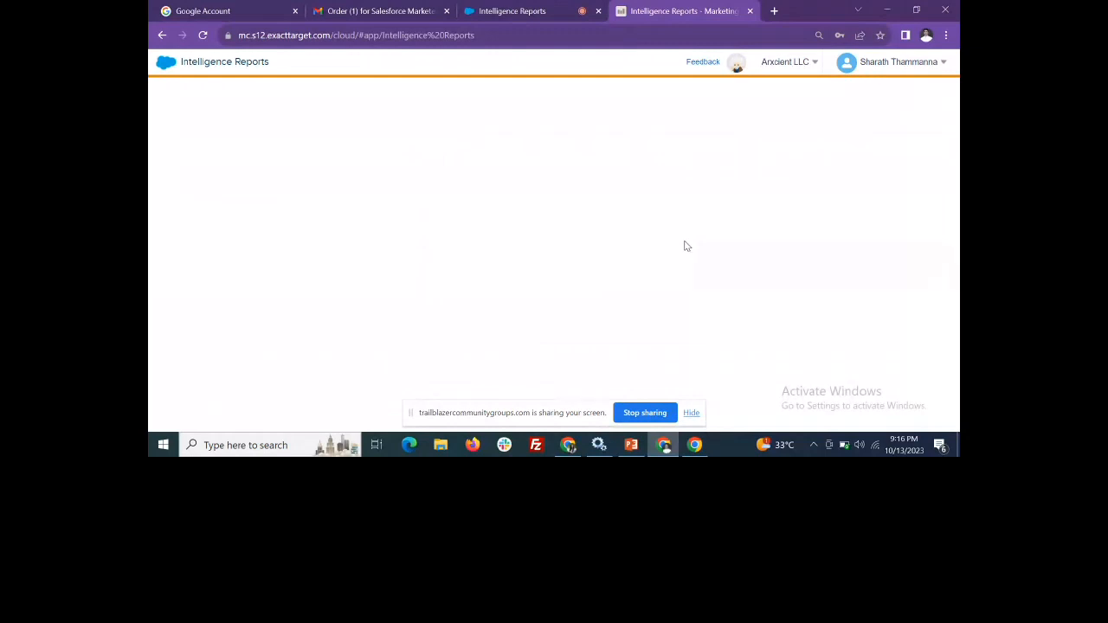
# Switch to the PowerPoint presentation and show the Queries slide
pyautogui.click(631, 445)
pyautogui.press('Down')
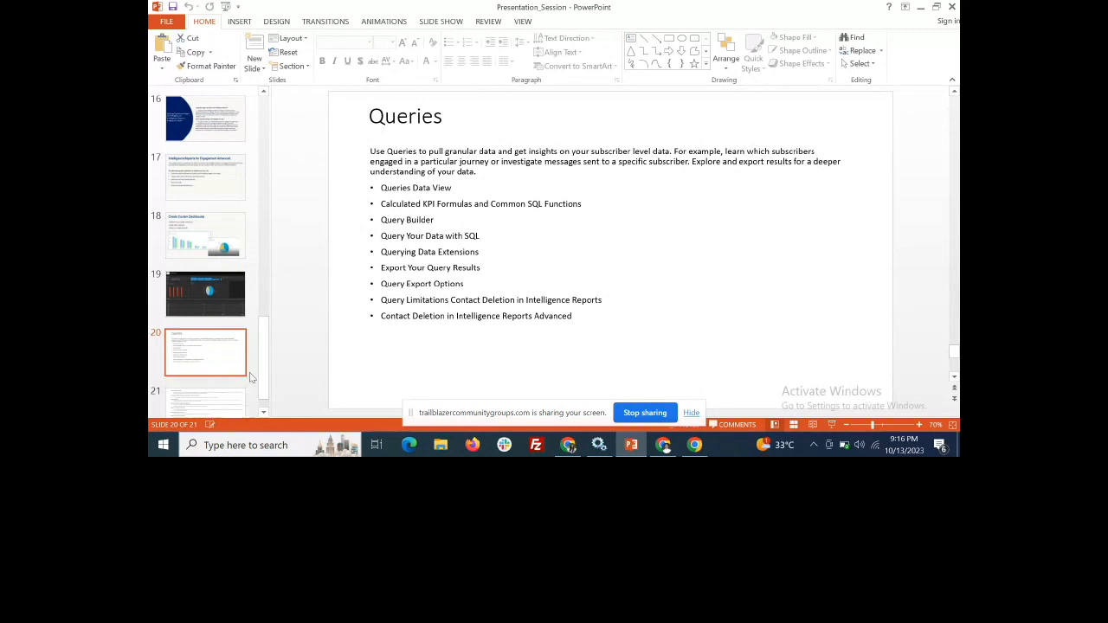
# Return to Intelligence Reports in Chrome, open Dashboard Page 1 from the custom dashboards and view its date range calendar
pyautogui.click(663, 445)
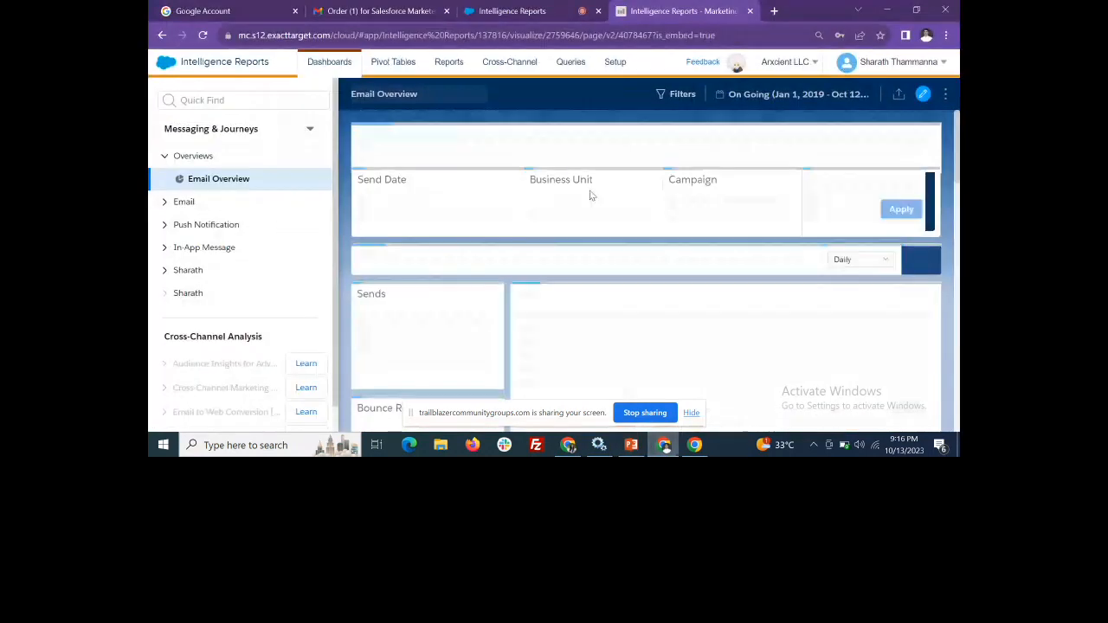
pyautogui.click(168, 273)
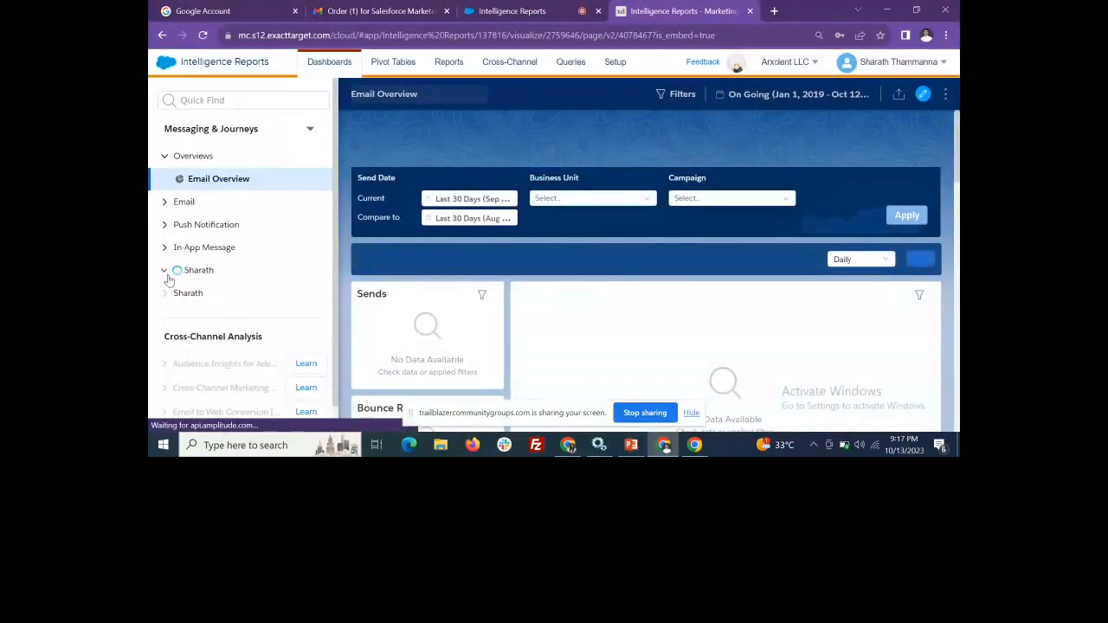
pyautogui.click(226, 293)
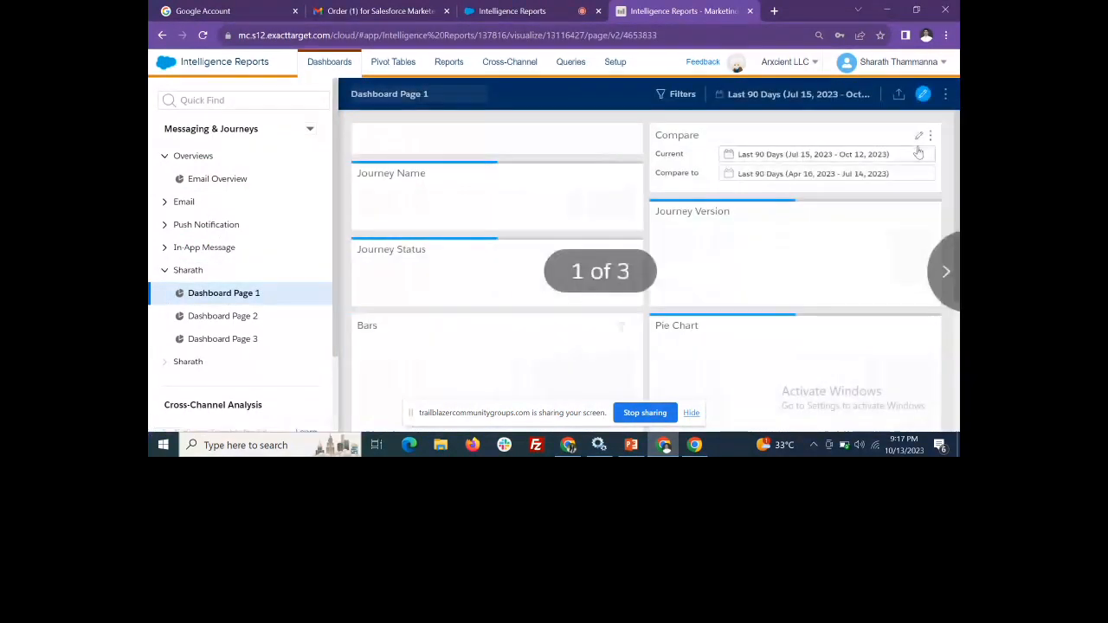
pyautogui.click(797, 95)
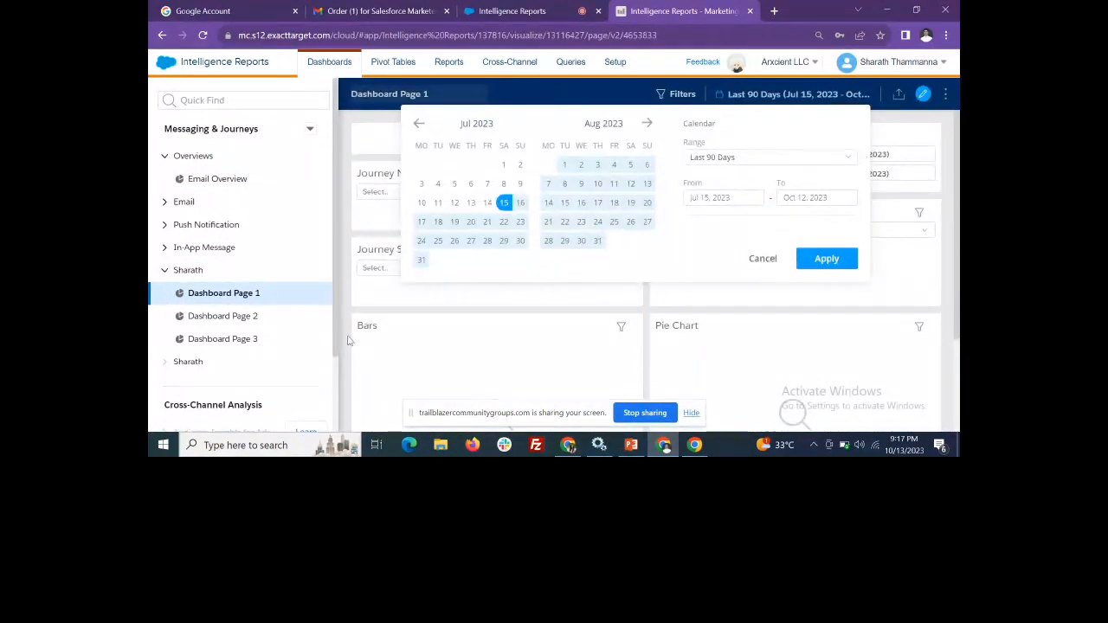
# Open Dashboard Page 3 and view its page filters
pyautogui.click(251, 339)
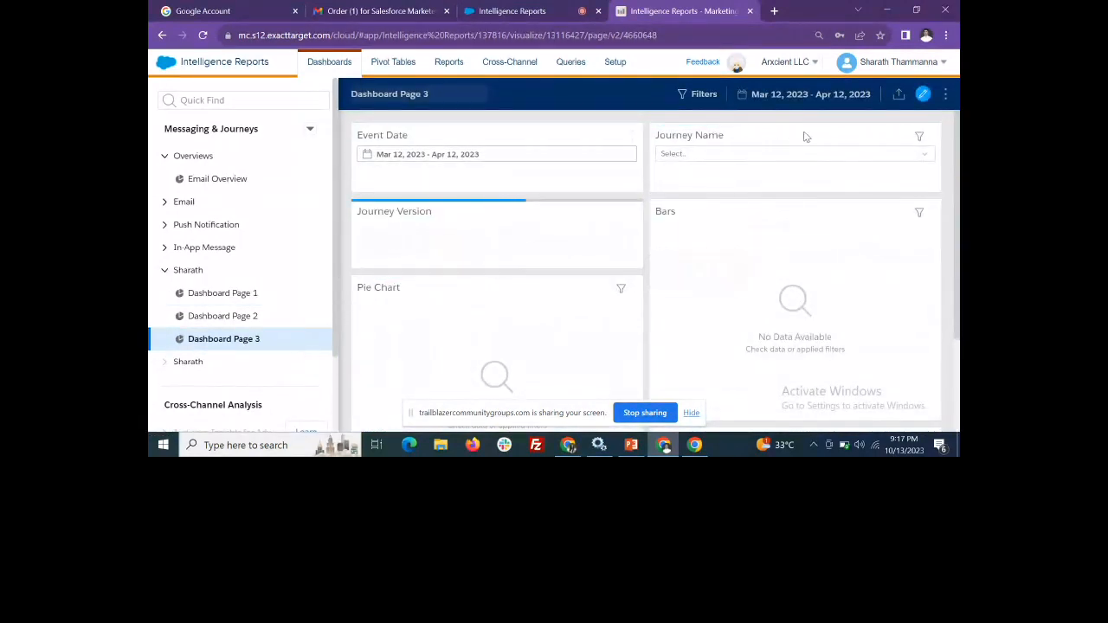
pyautogui.click(703, 94)
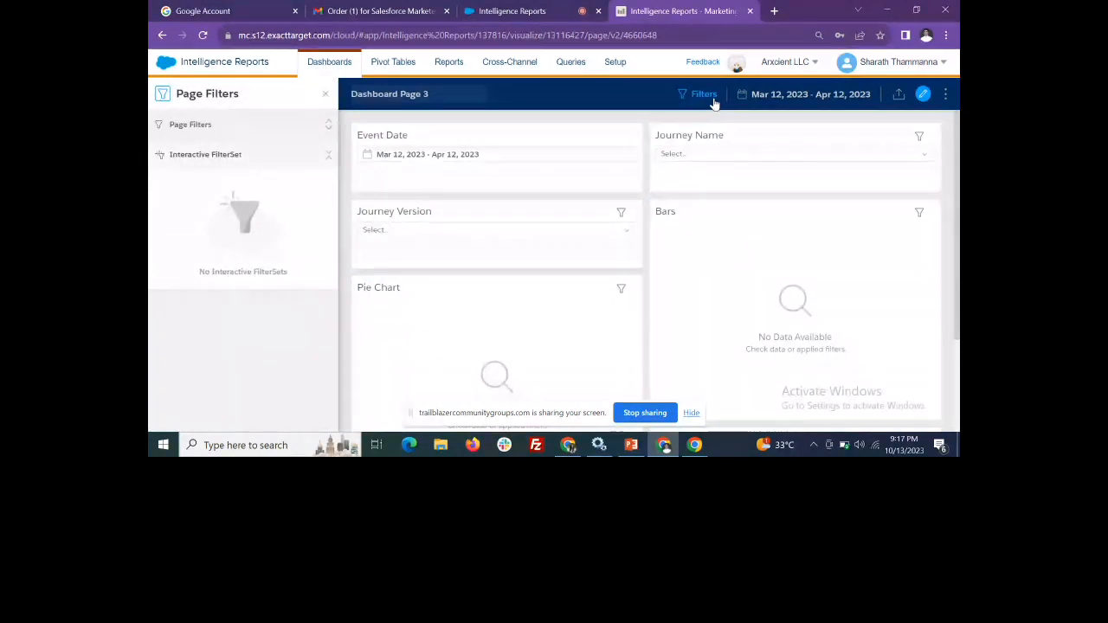
pyautogui.click(222, 132)
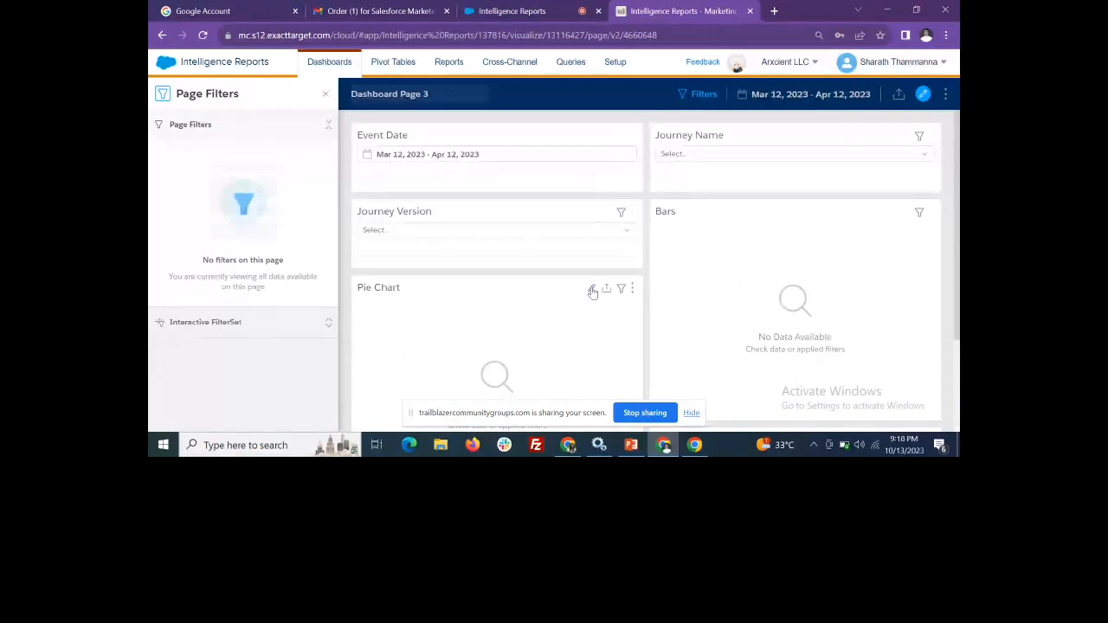
# Create a new query named MyQuery1 in Builder mode under Queries
pyautogui.click(570, 62)
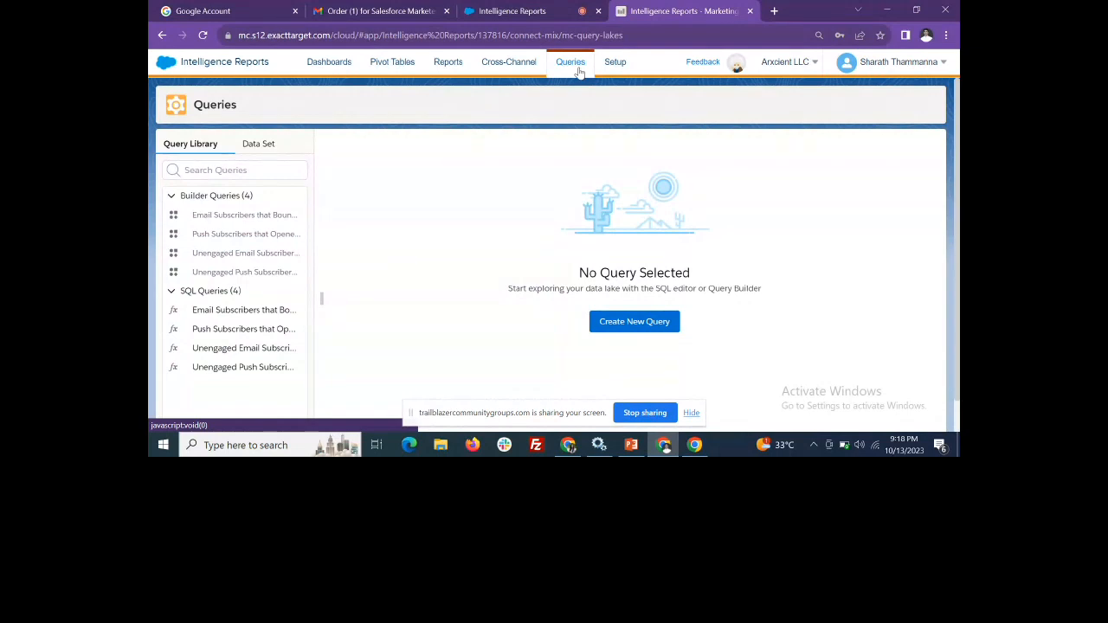
pyautogui.click(621, 333)
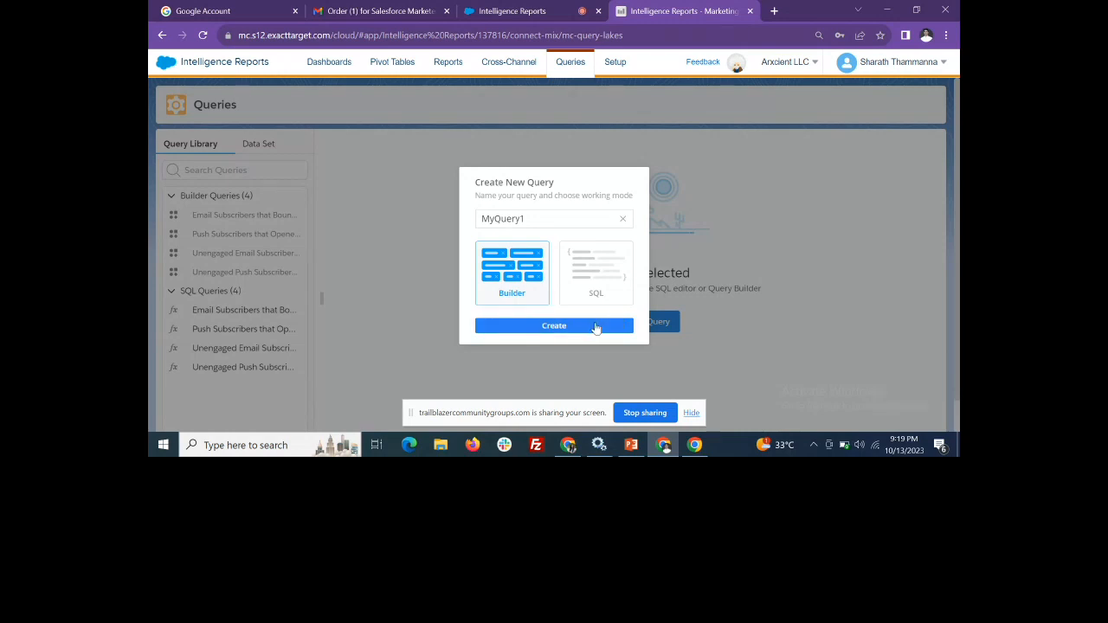
pyautogui.click(587, 332)
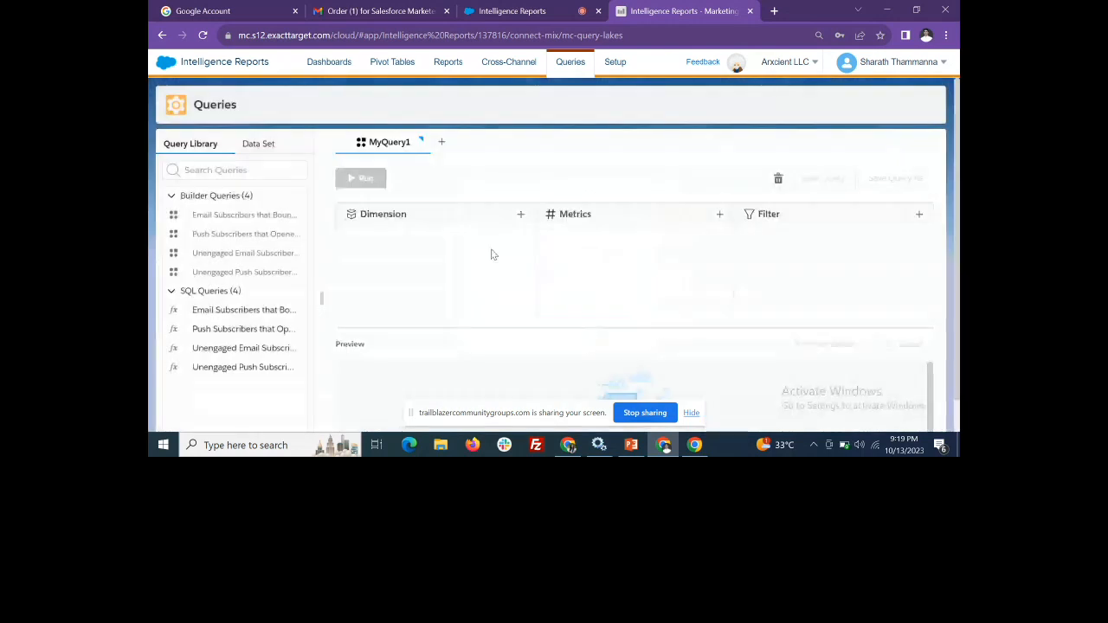
# Add the channel dimension and push_not_sent metric to MyQuery1, and view its save dialog without saving
pyautogui.click(520, 214)
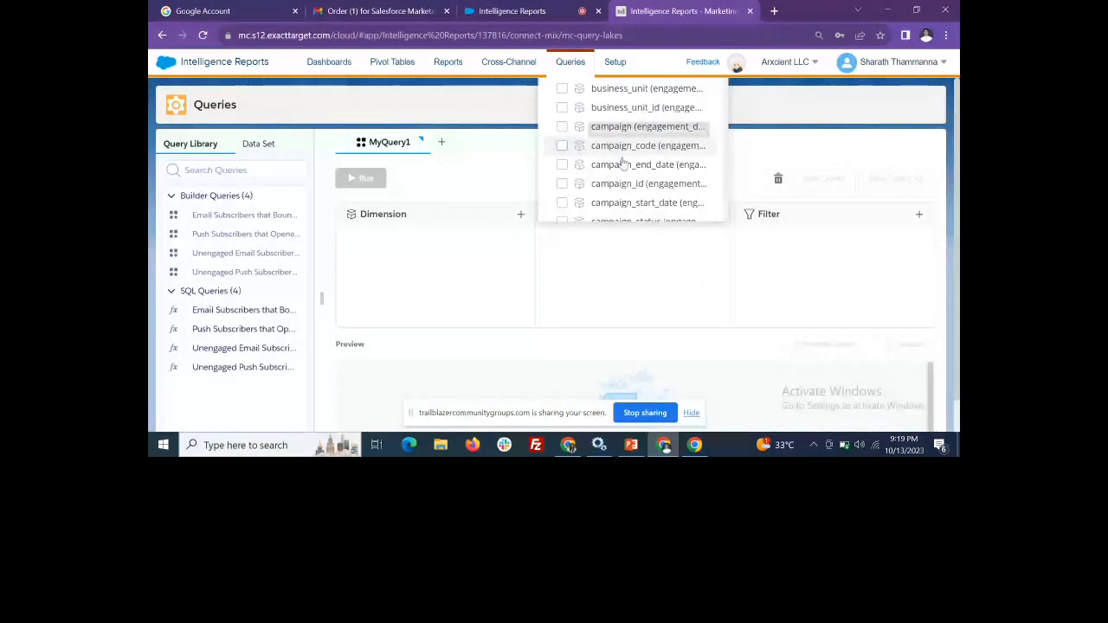
pyautogui.scroll(-1, 617, 173)
pyautogui.scroll(1, 618, 180)
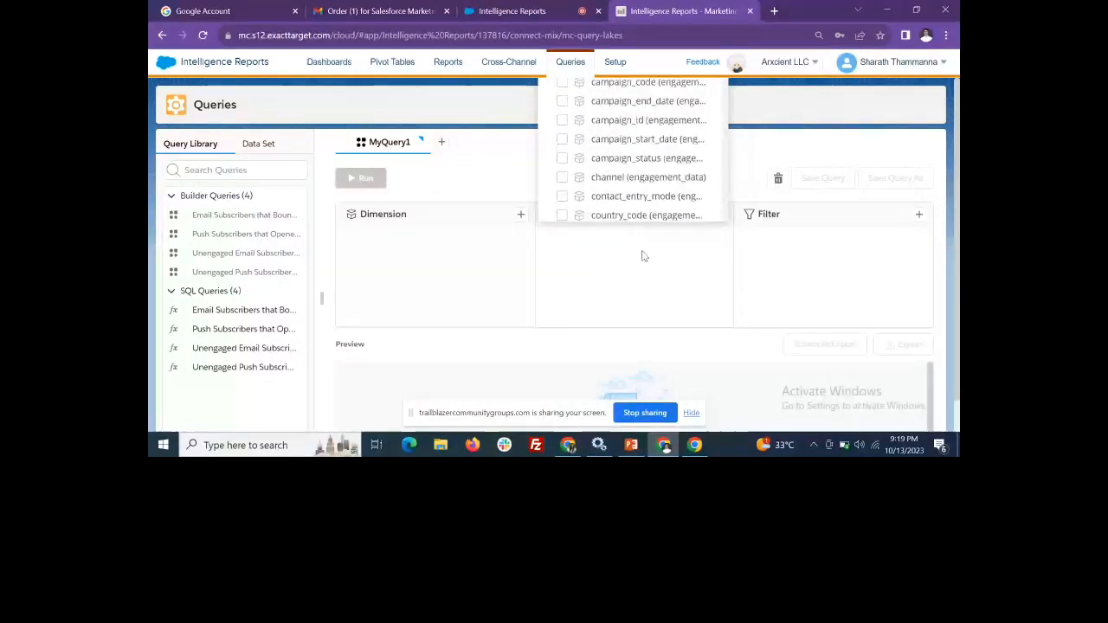
pyautogui.click(579, 186)
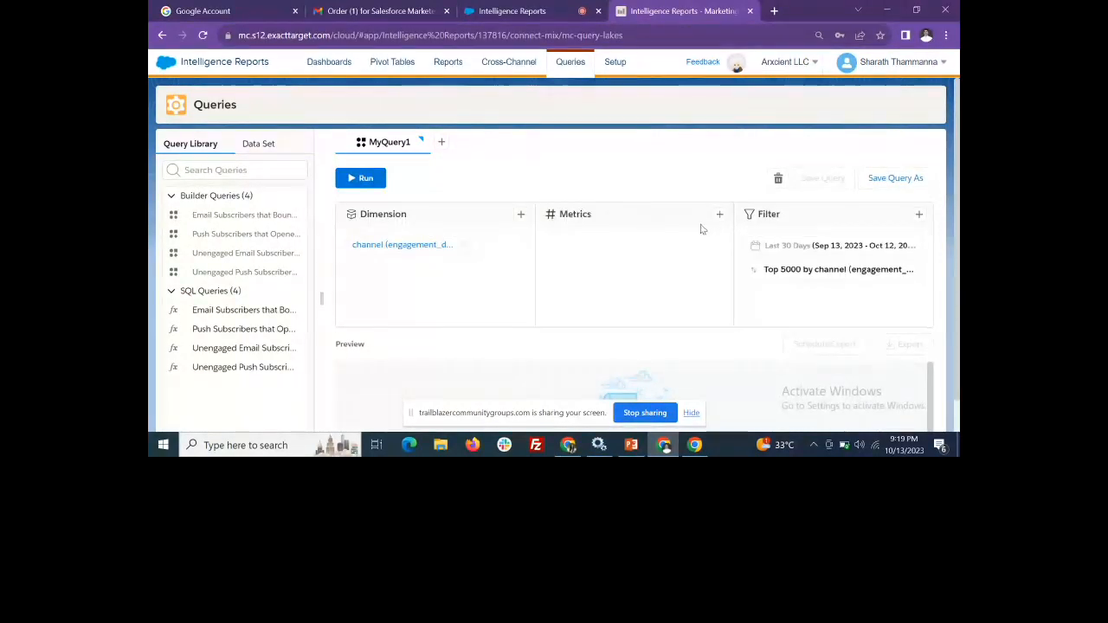
pyautogui.click(719, 214)
pyautogui.click(760, 165)
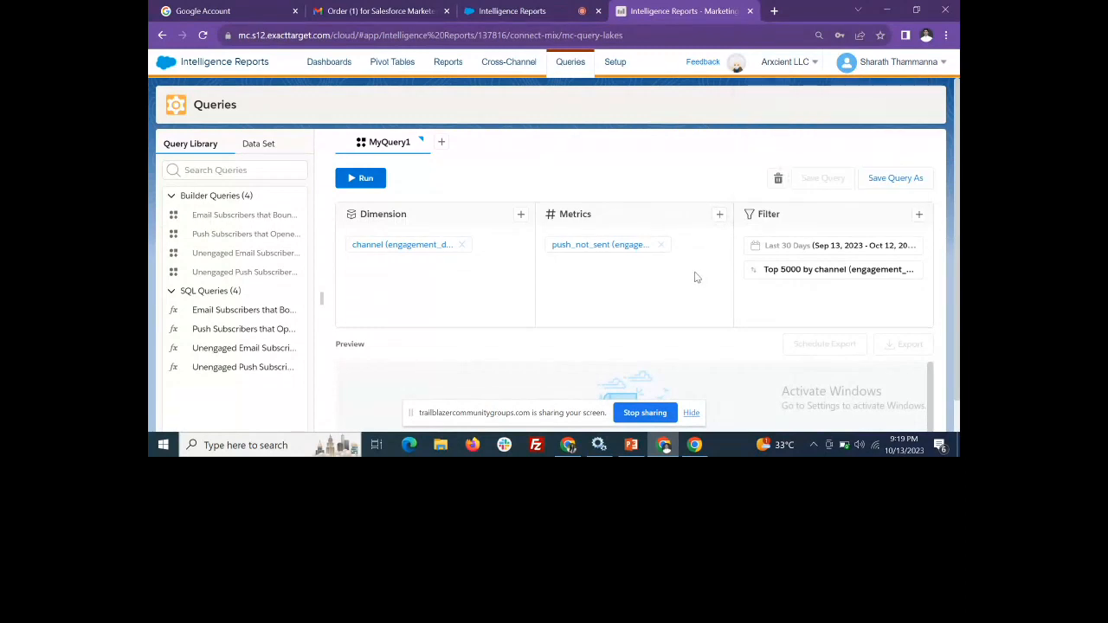
pyautogui.click(887, 179)
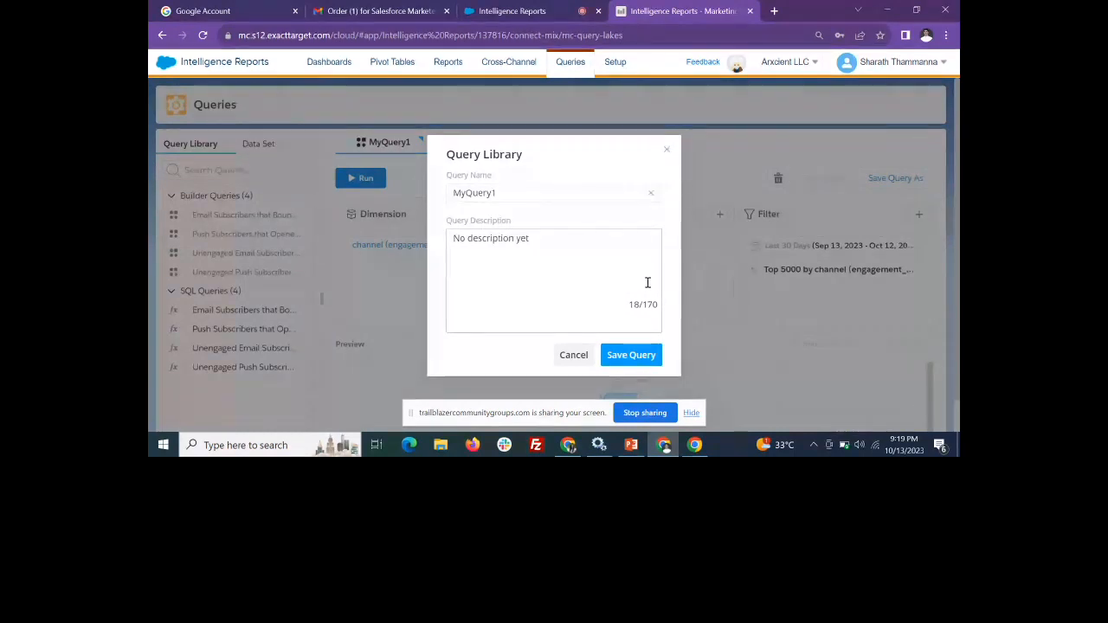
pyautogui.click(666, 151)
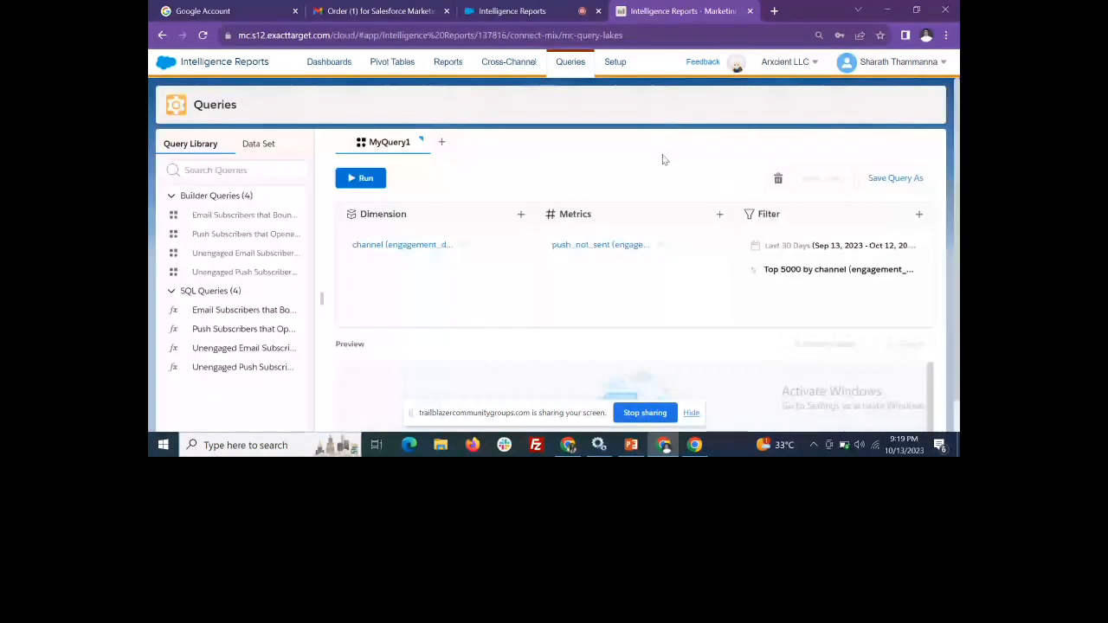
# Create a new query named MyQuery2 in SQL mode and show the data set tables available to it
pyautogui.click(441, 142)
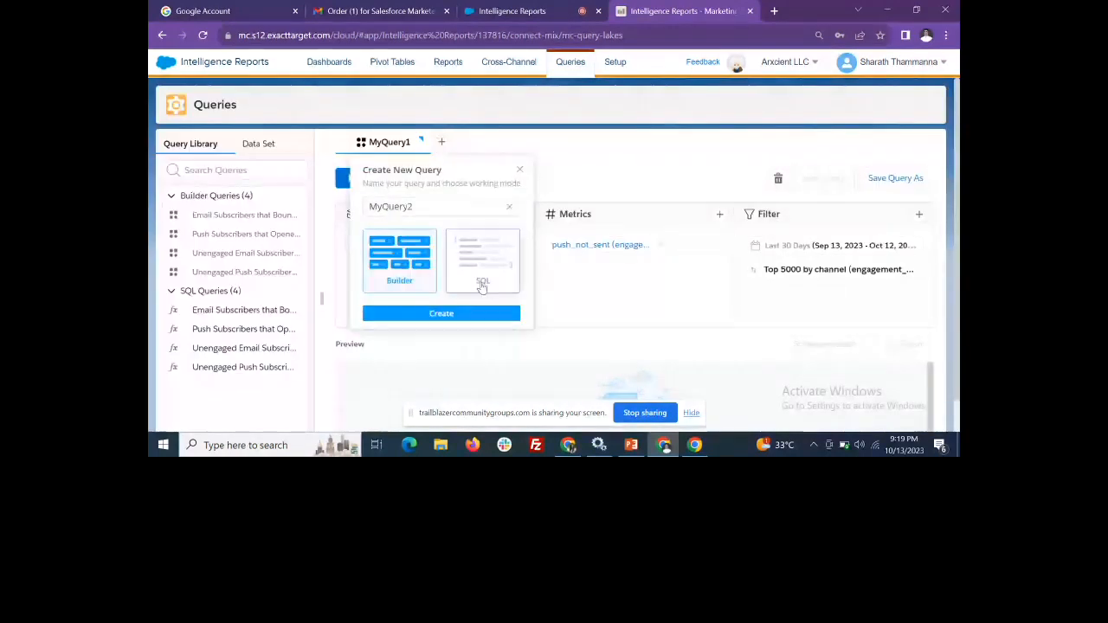
pyautogui.click(482, 285)
pyautogui.click(459, 314)
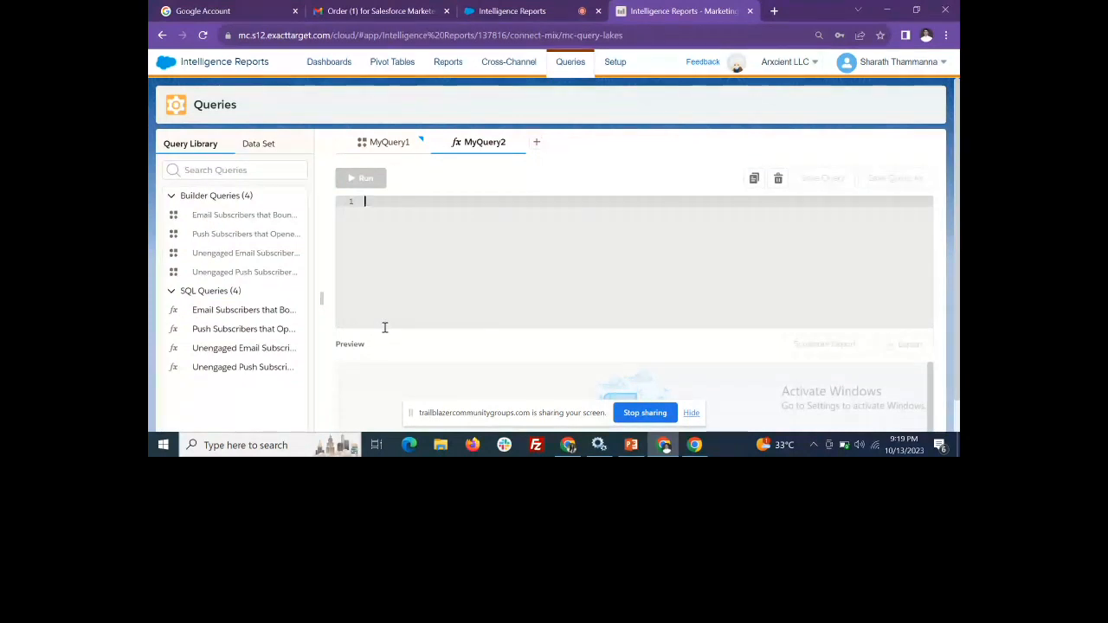
pyautogui.click(252, 147)
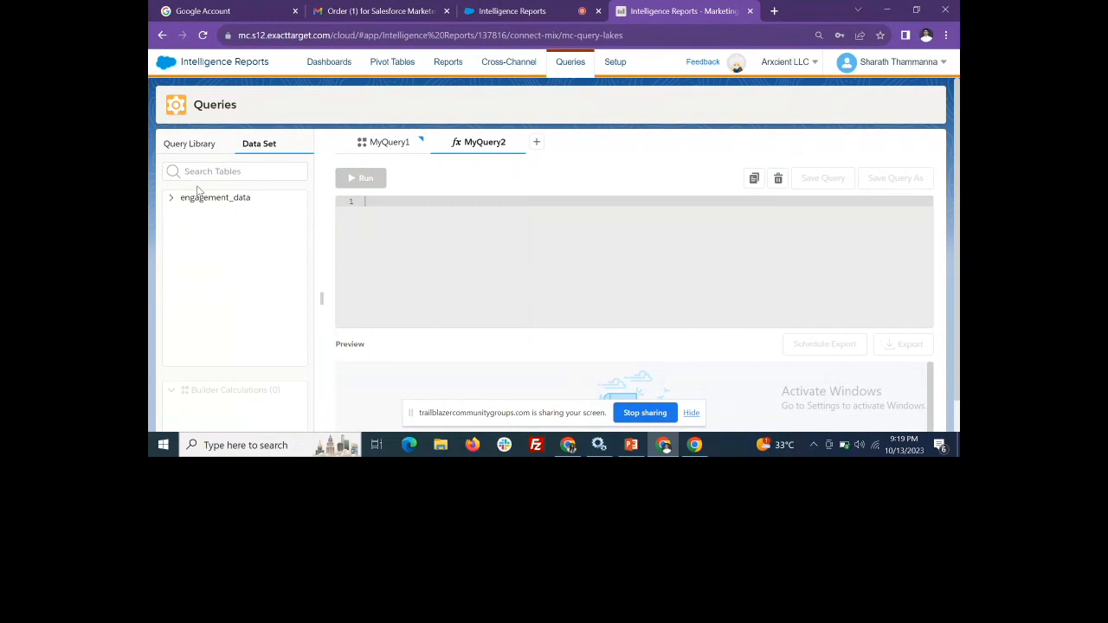
# Open the first predefined SQL query on bounced email subscribers from the Query Library and examine its code
pyautogui.click(192, 150)
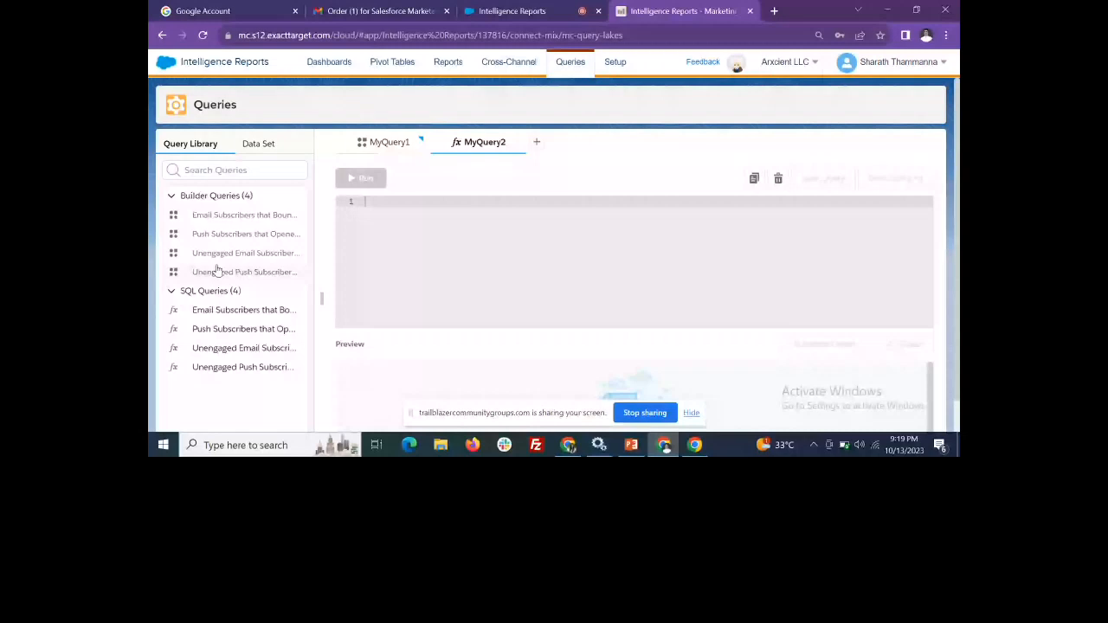
pyautogui.moveTo(263, 310); pyautogui.dragTo(389, 255)
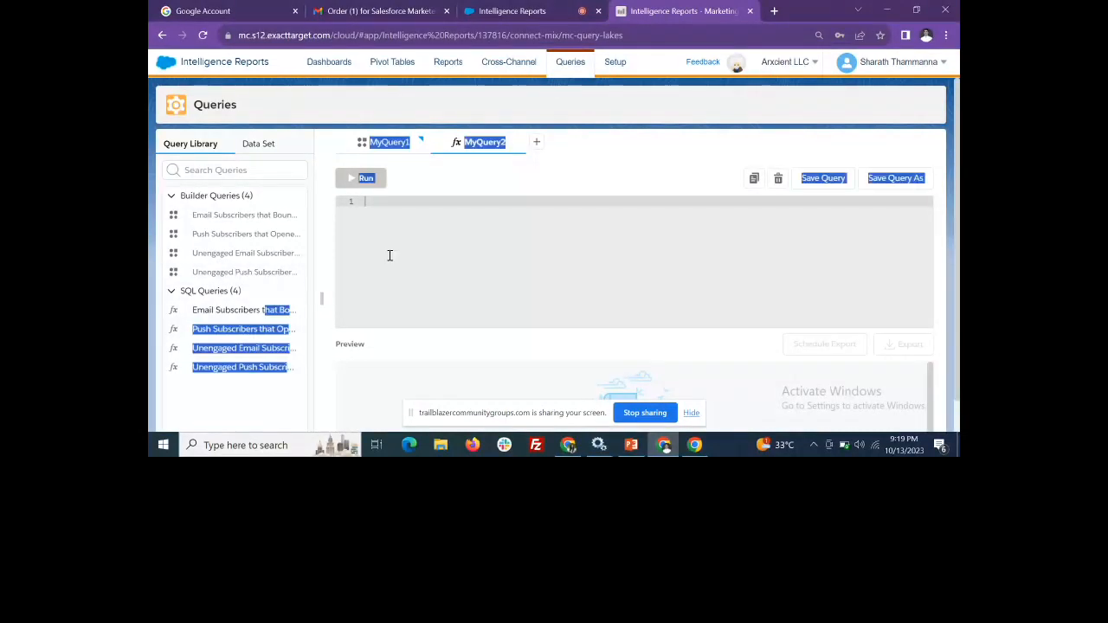
pyautogui.click(290, 310)
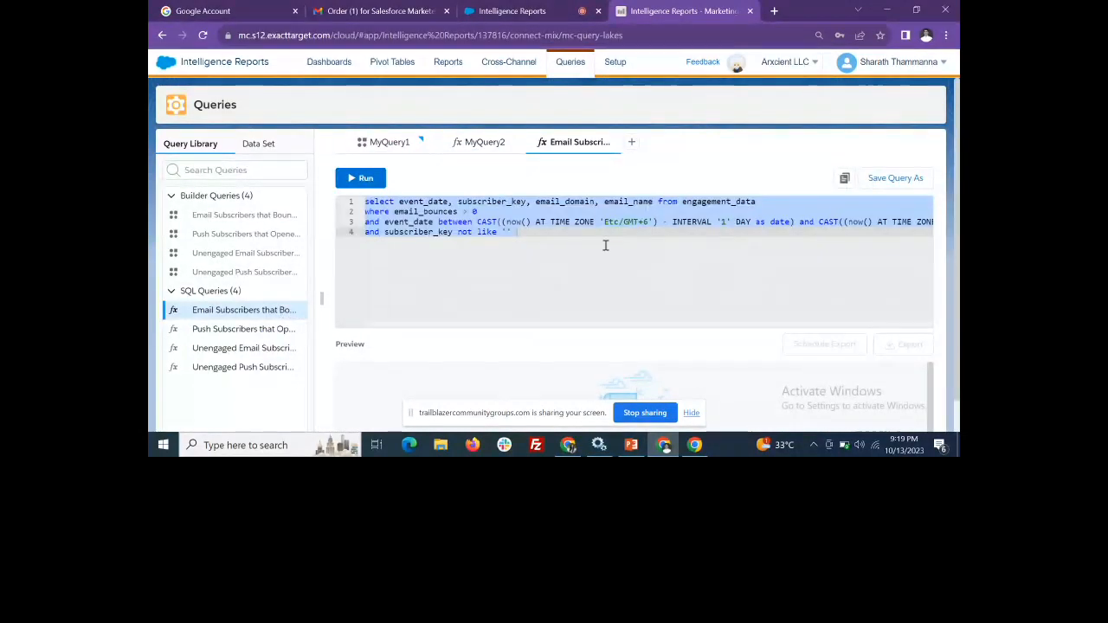
pyautogui.click(539, 250)
pyautogui.moveTo(525, 239); pyautogui.dragTo(248, 170)
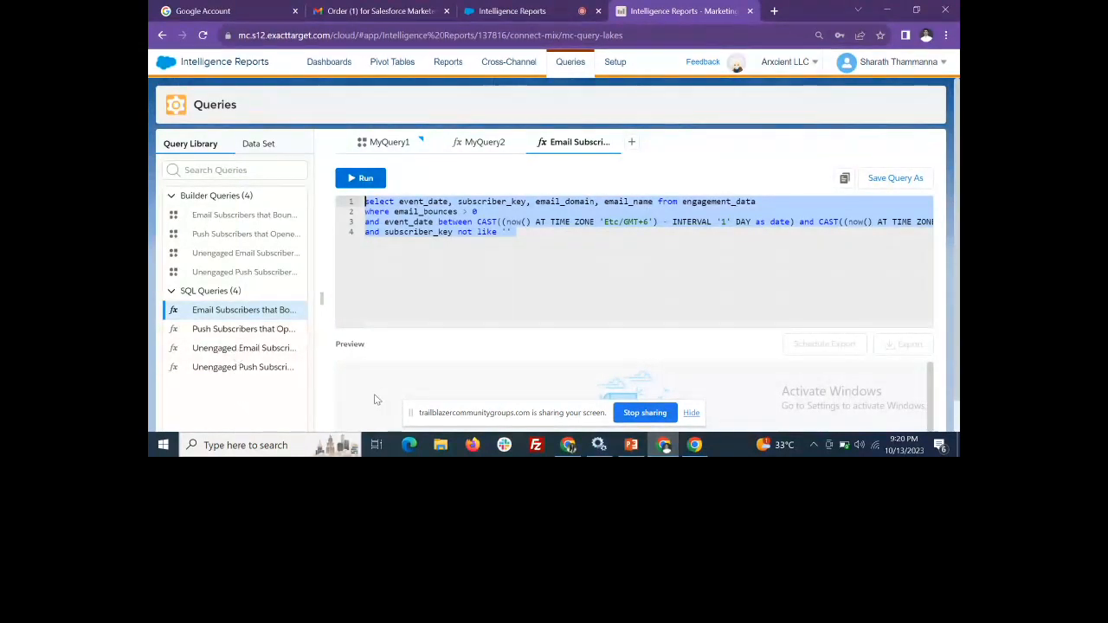
pyautogui.click(511, 232)
pyautogui.moveTo(523, 232); pyautogui.dragTo(358, 190)
pyautogui.click(523, 240)
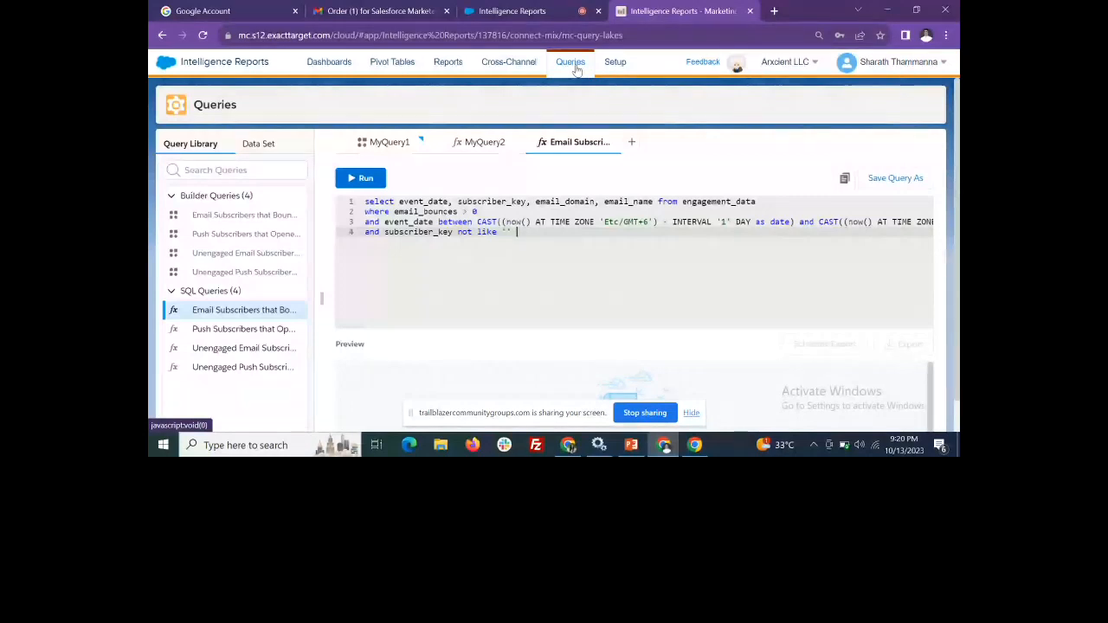
# Open the Cross-Channel Apps page and look through the available apps
pyautogui.click(514, 62)
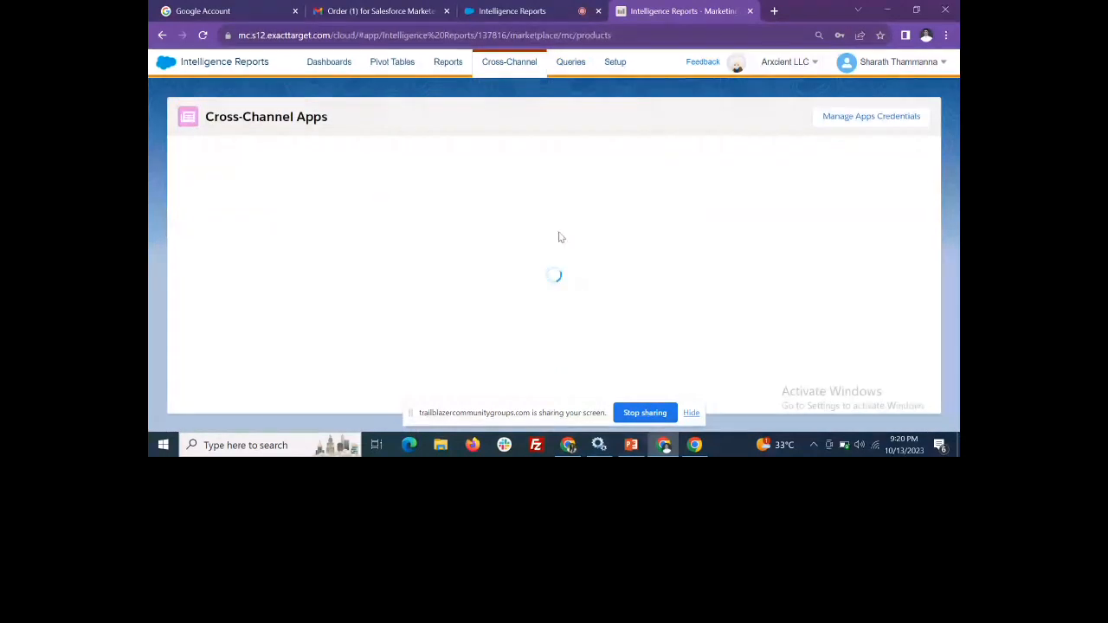
pyautogui.scroll(-2, 475, 264)
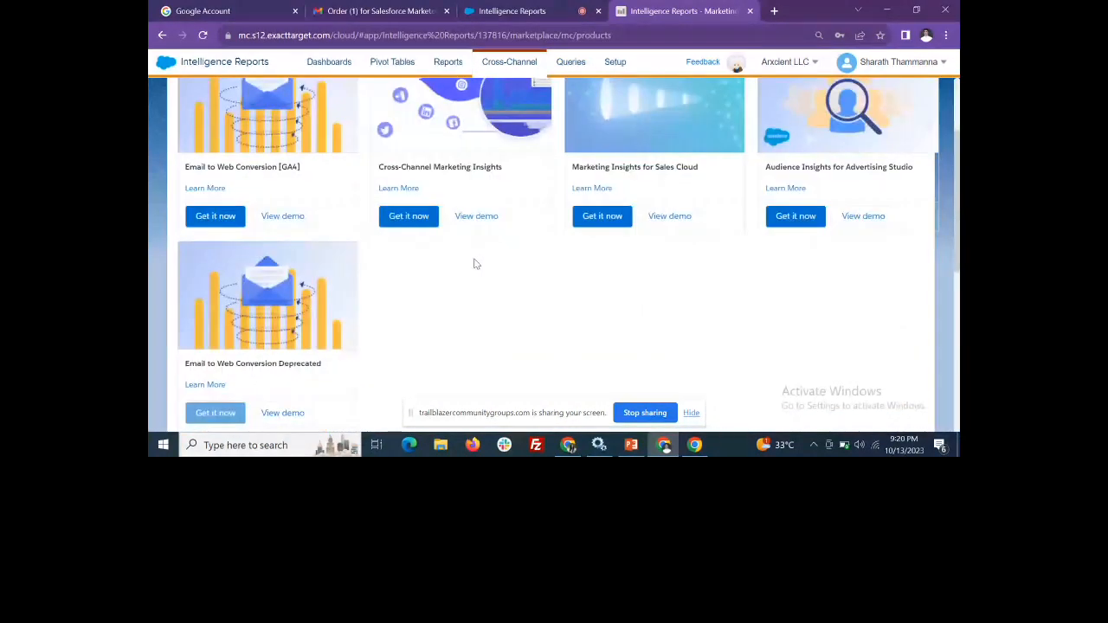
# Switch to the PowerPoint presentation, show slide 21 with the query topic details, and stop sharing the screen
pyautogui.click(632, 445)
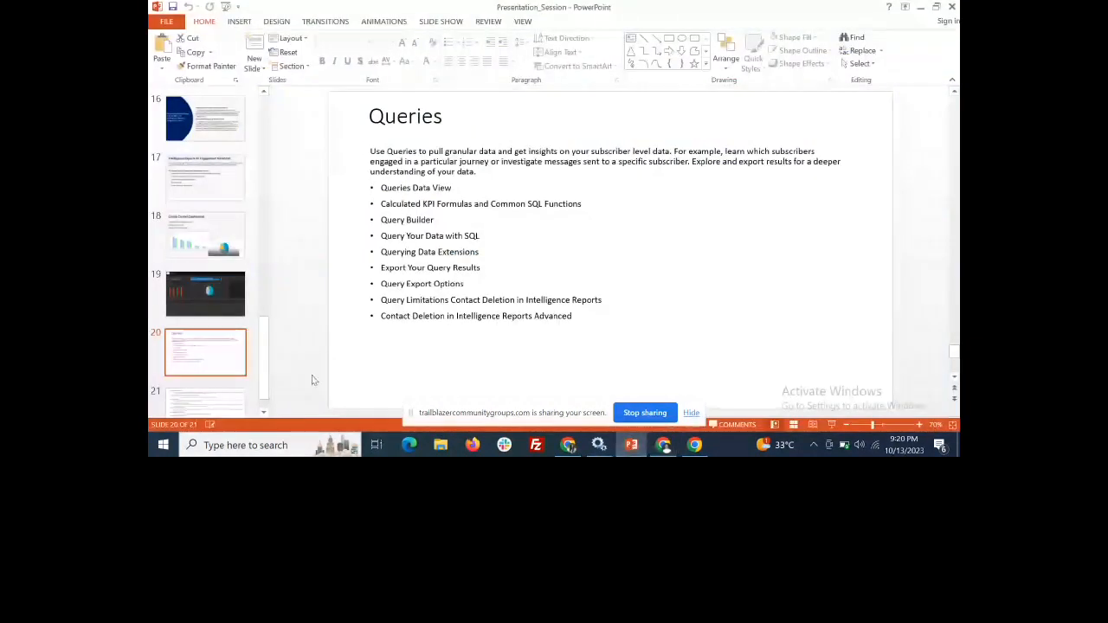
pyautogui.click(220, 397)
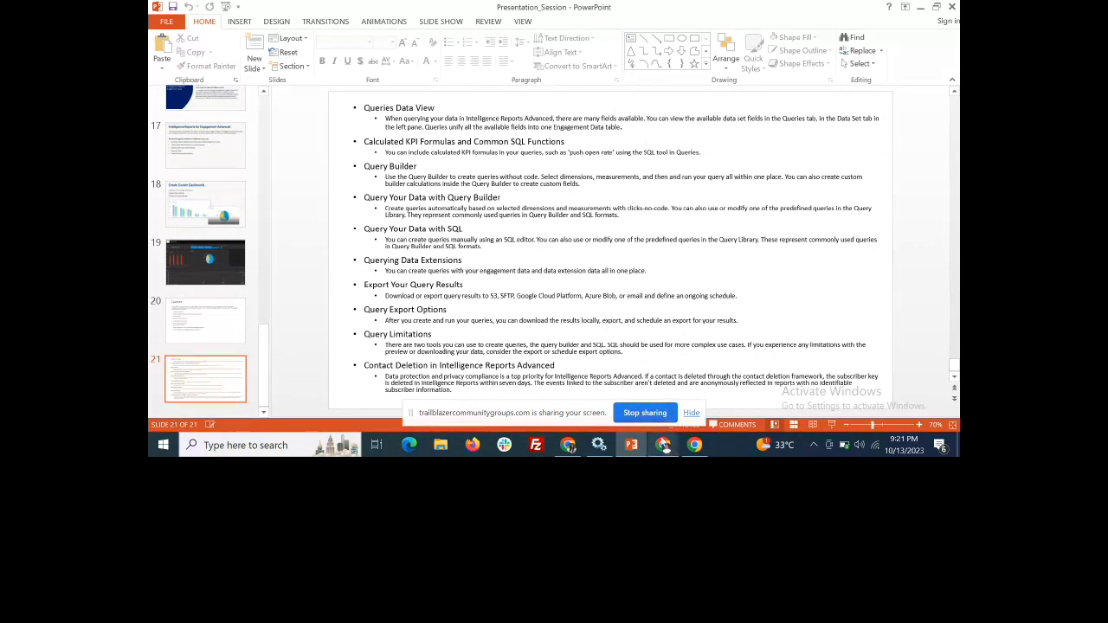
pyautogui.click(653, 417)
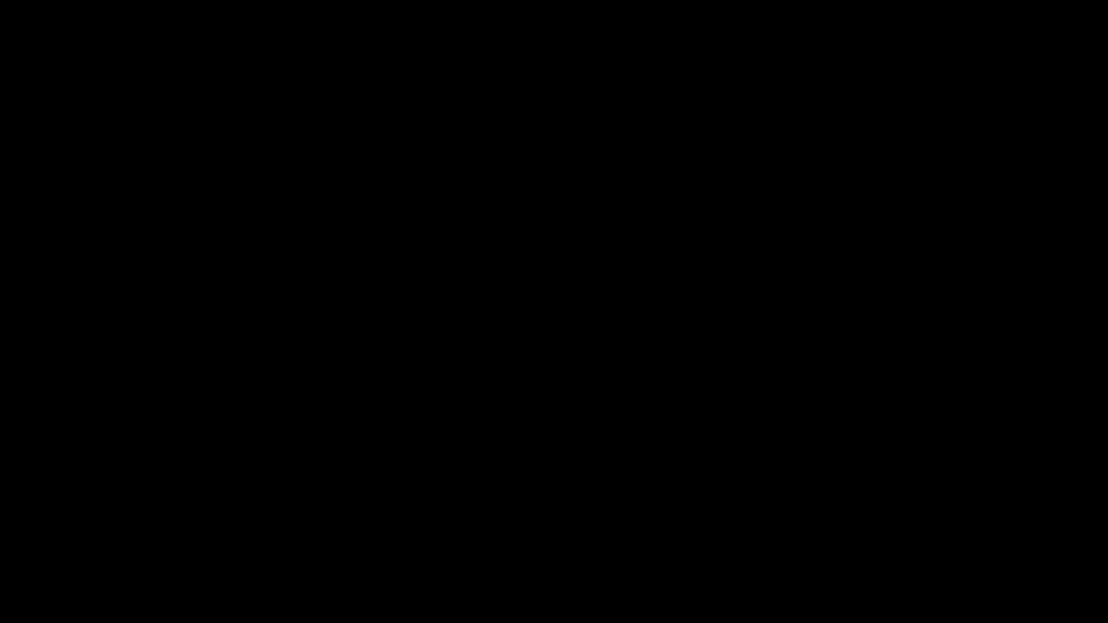